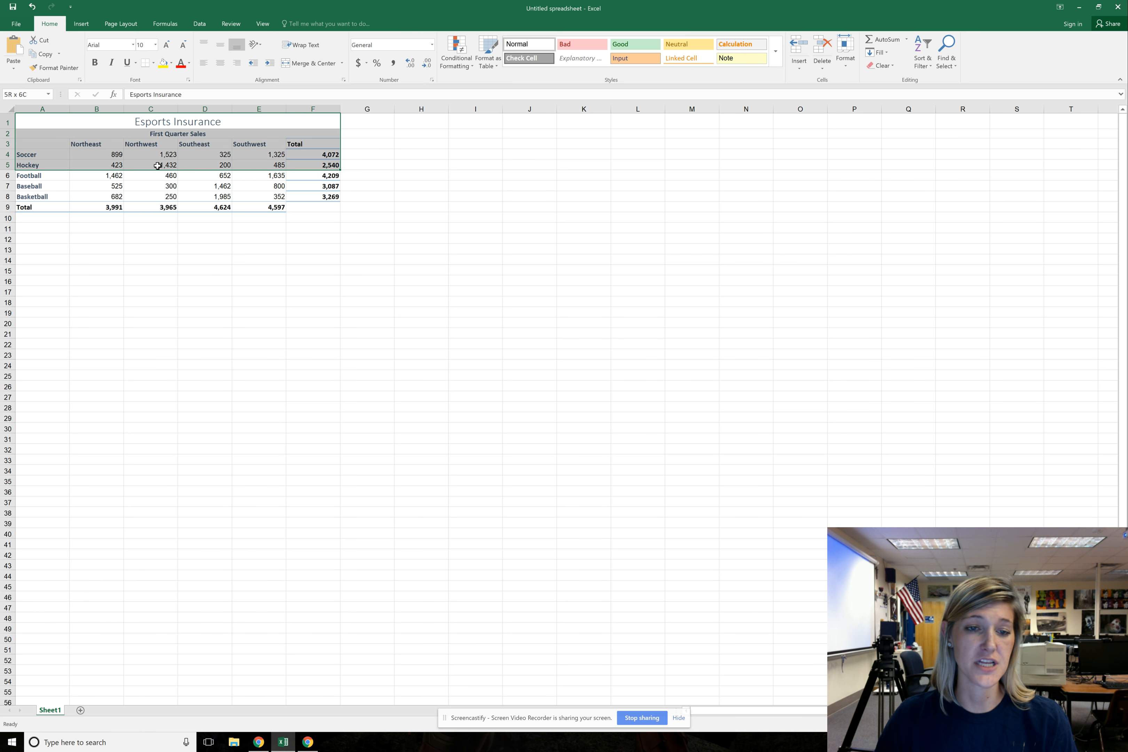
# Insert a 2-D clustered column chart from the sports and regions data in A3:E8, leaving out the totals
pyautogui.click(200, 127)
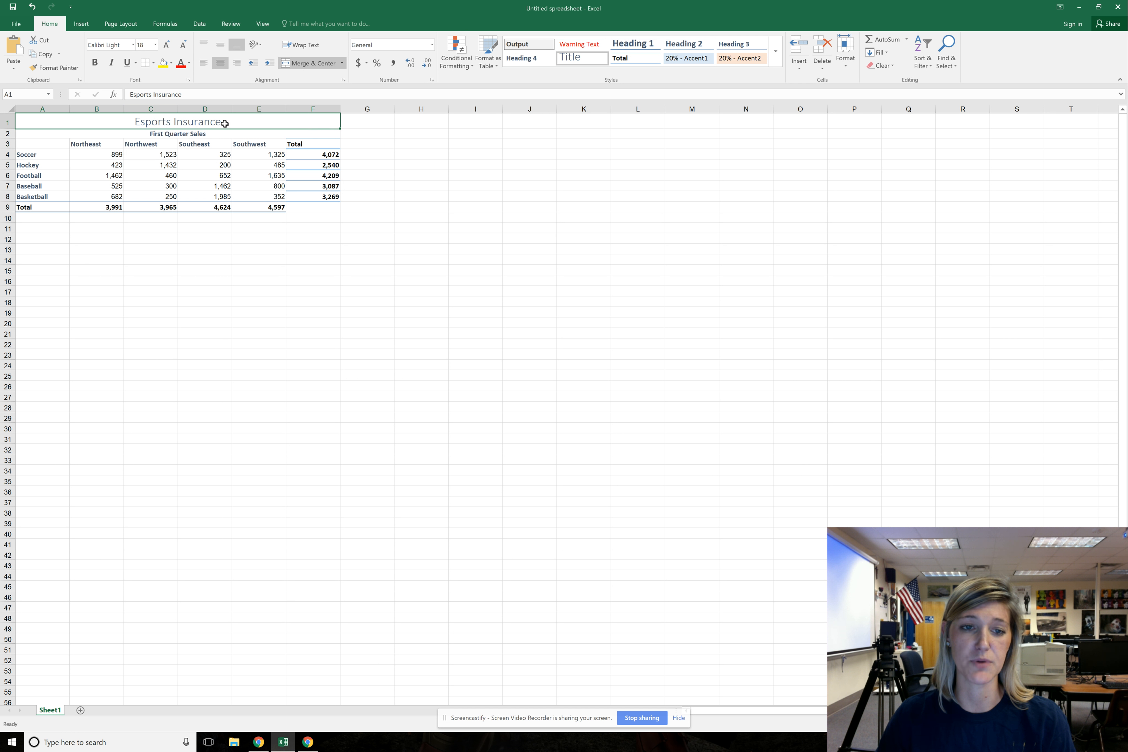
pyautogui.click(191, 135)
pyautogui.moveTo(61, 146); pyautogui.dragTo(279, 198)
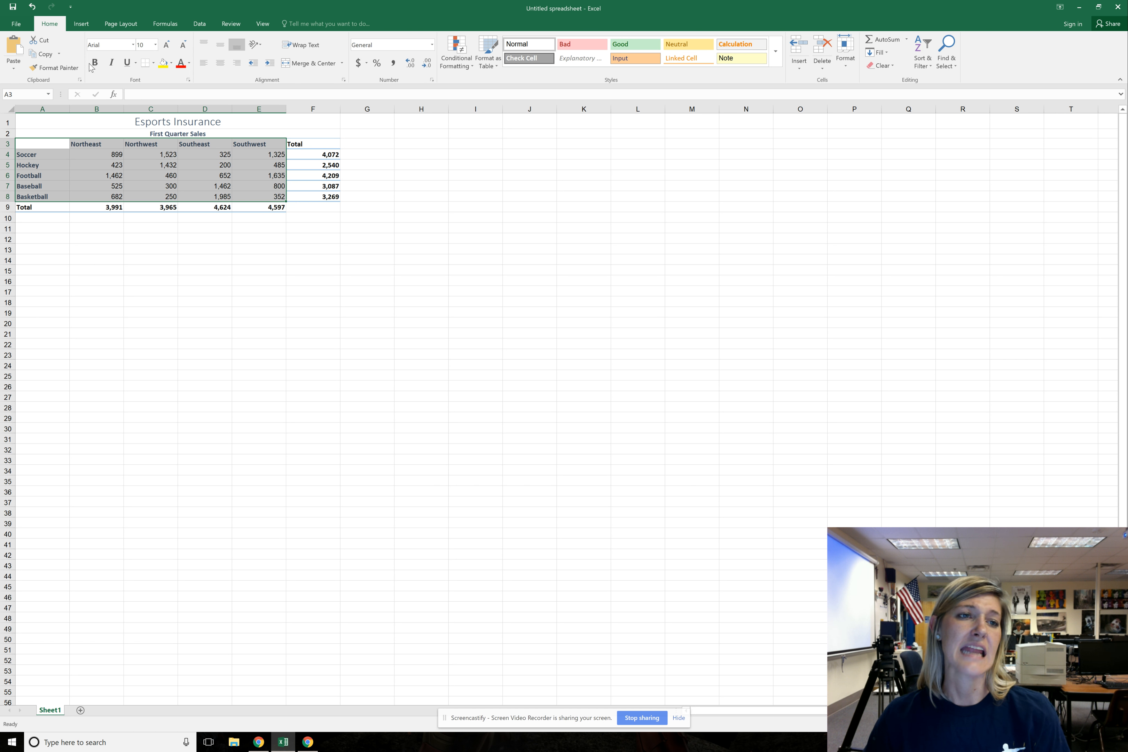
pyautogui.click(86, 23)
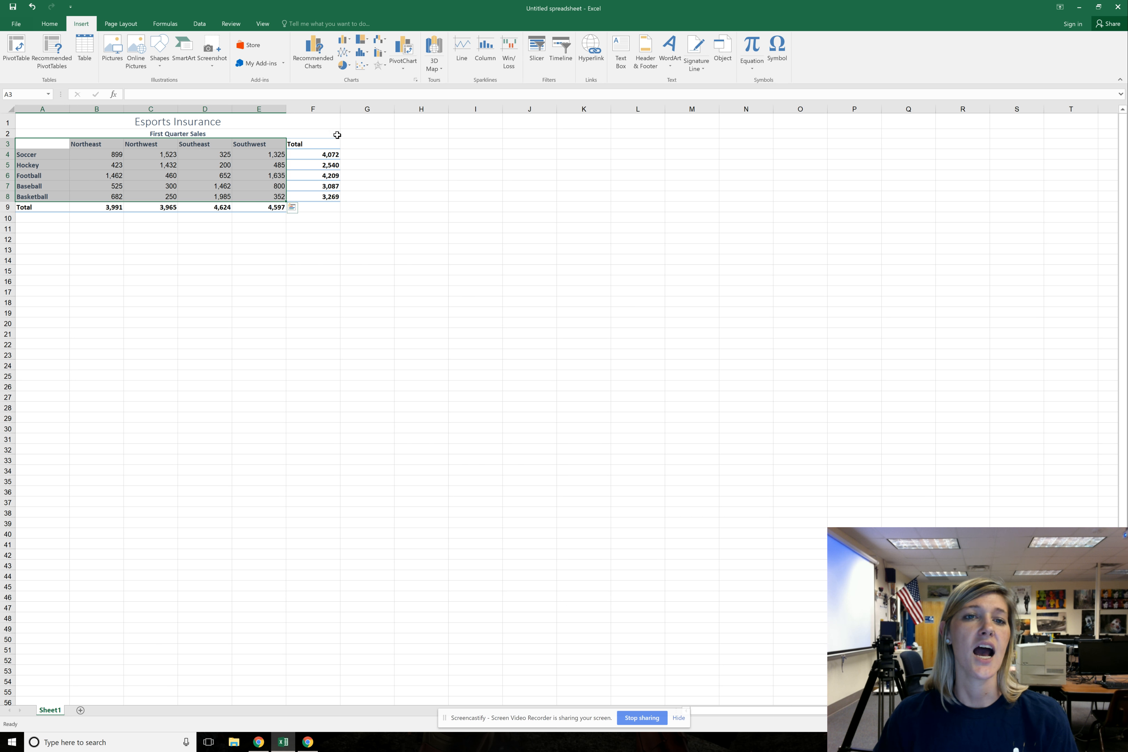
pyautogui.click(345, 41)
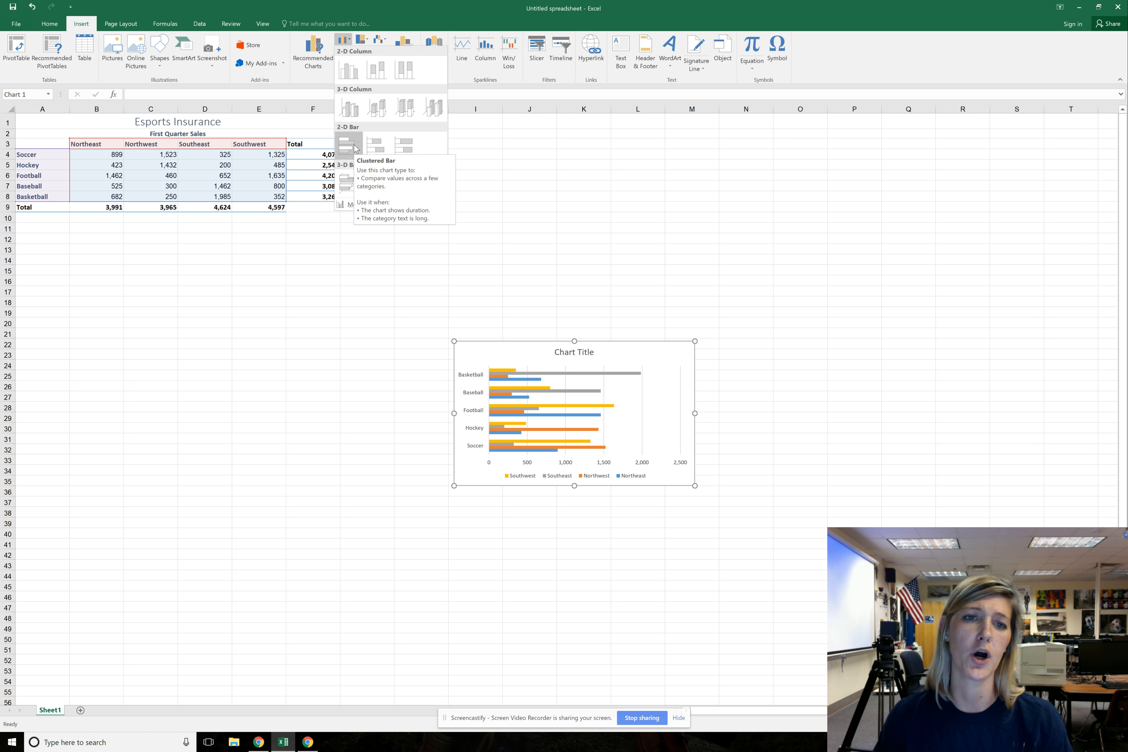
pyautogui.click(354, 74)
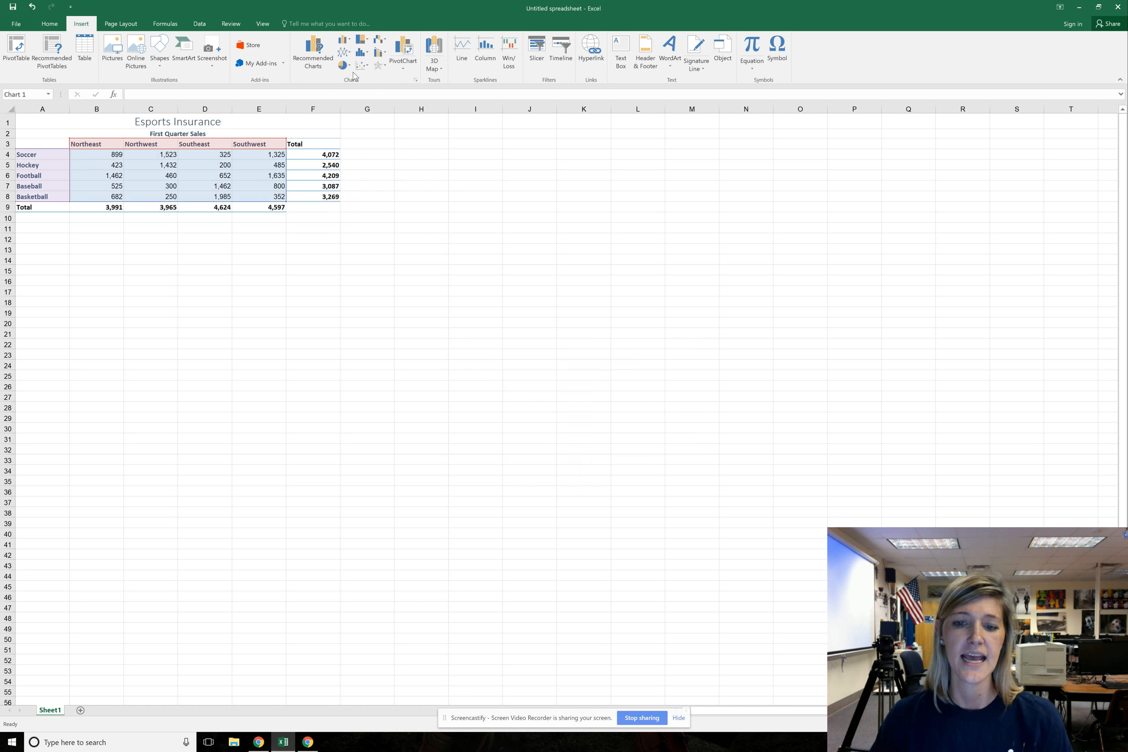
# Enlarge the column chart and place it below the sales table, spanning roughly columns D to J and rows 19 to 37
pyautogui.moveTo(639, 350); pyautogui.dragTo(602, 308)
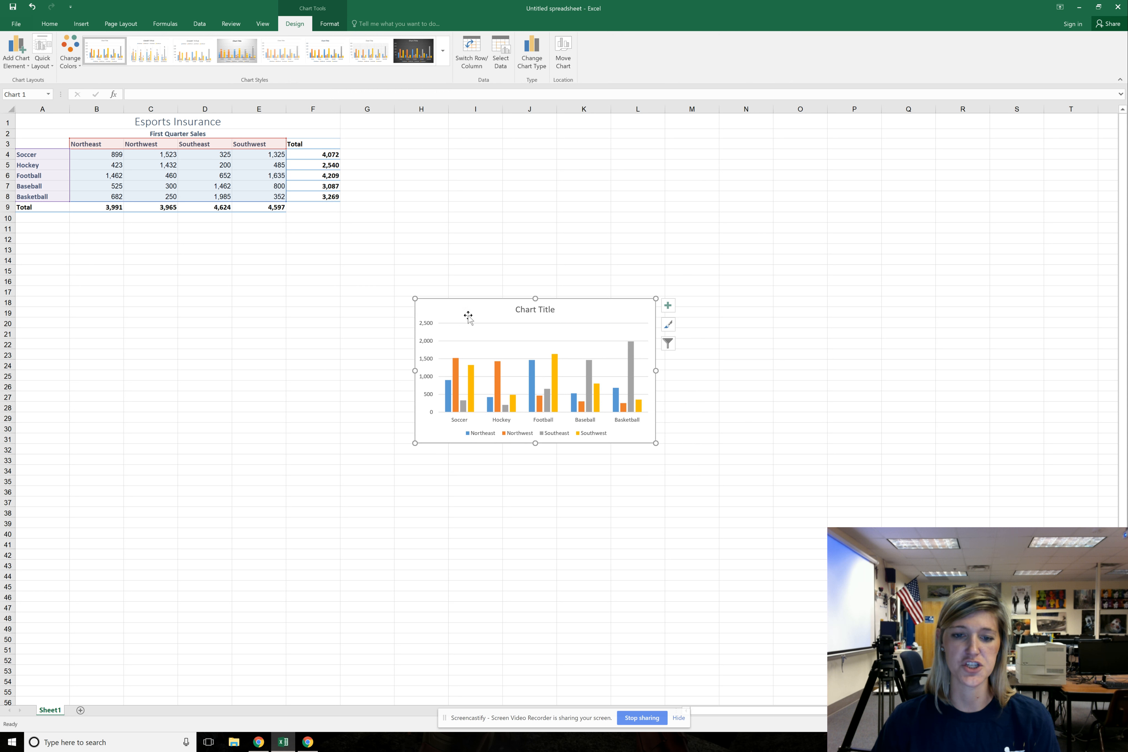
pyautogui.moveTo(656, 443); pyautogui.dragTo(751, 498)
pyautogui.moveTo(716, 320); pyautogui.dragTo(496, 332)
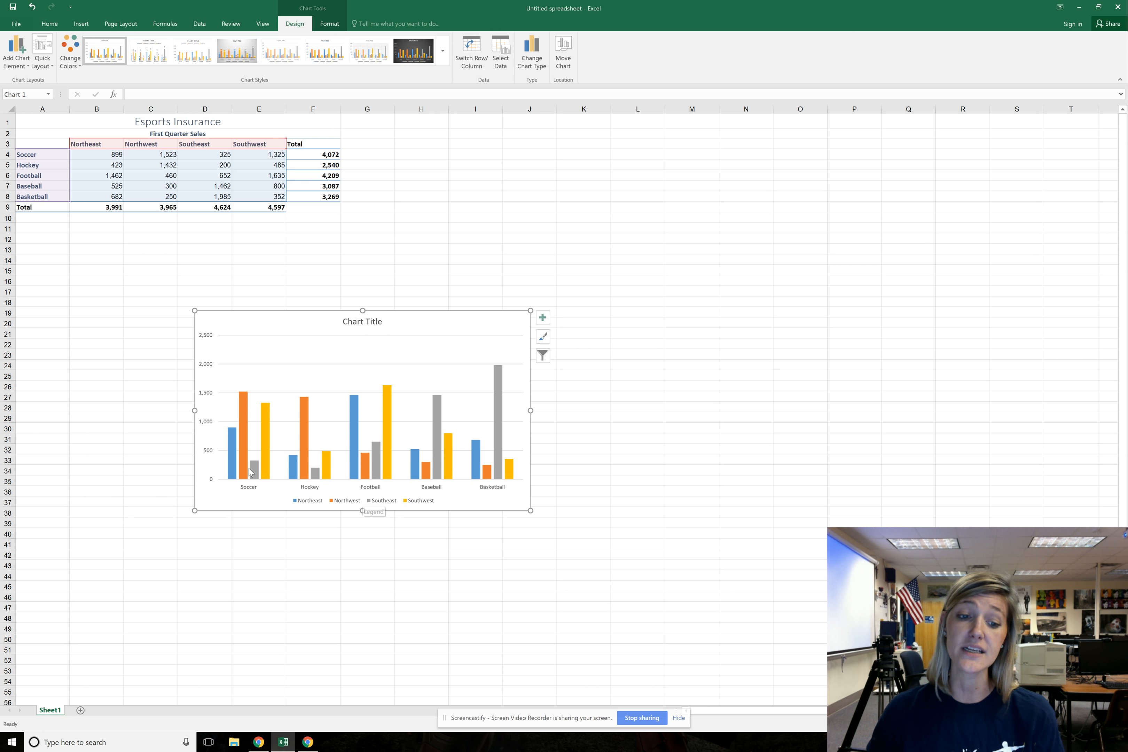
# Replace the placeholder chart title with "Esports Insurance First Quarter Sales"
pyautogui.click(354, 325)
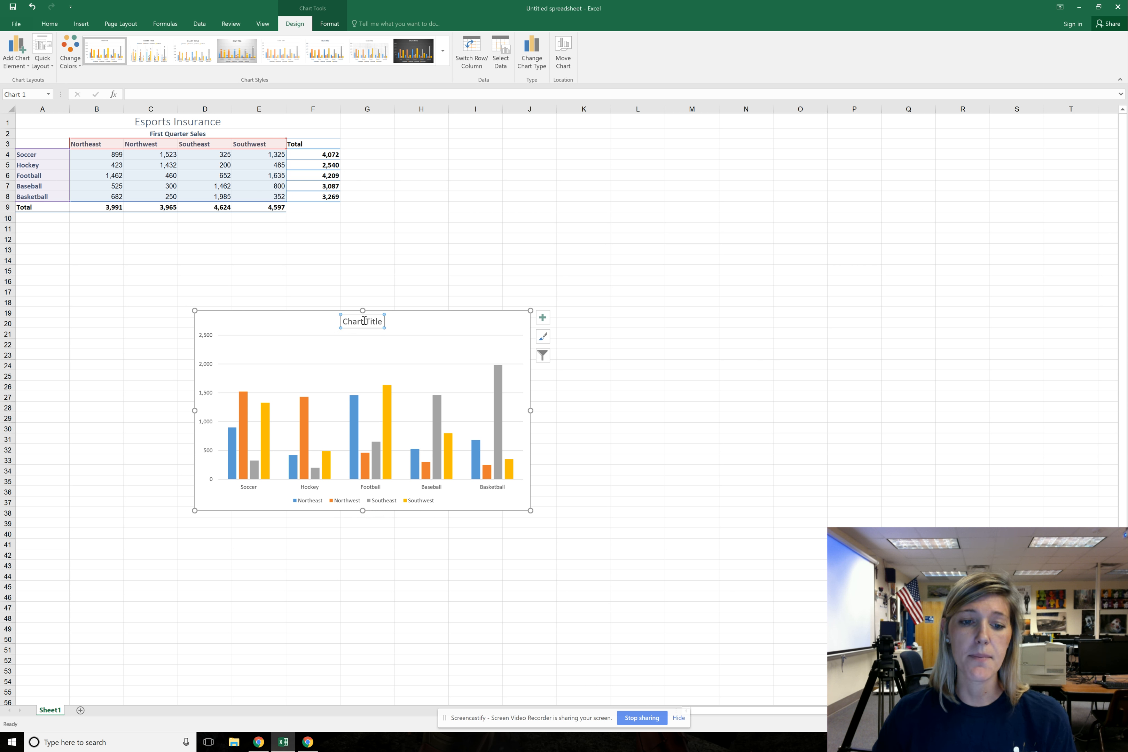
pyautogui.click(364, 321)
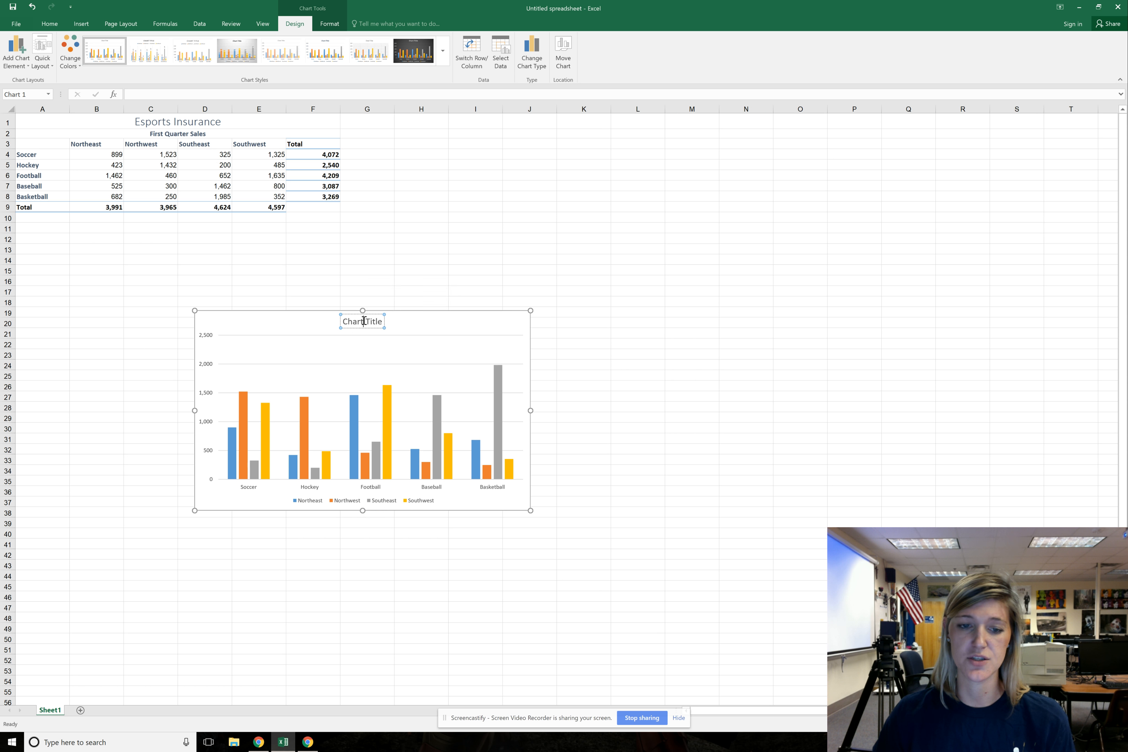
pyautogui.tripleClick(364, 322)
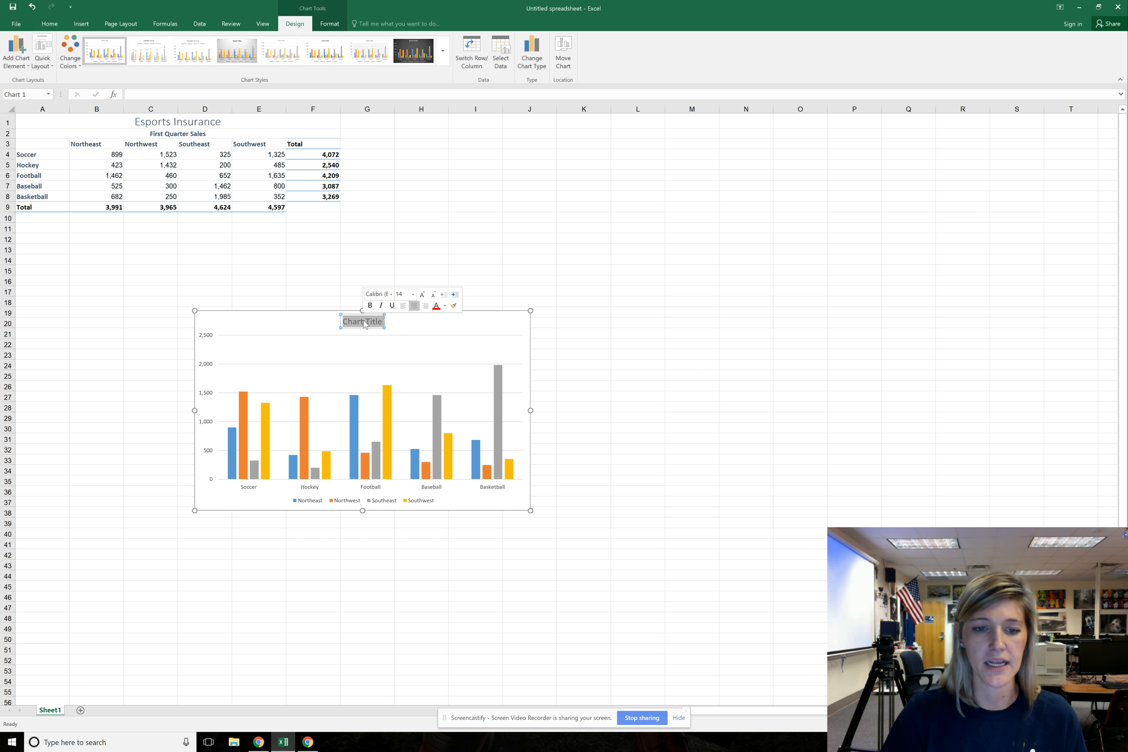
pyautogui.write('Esp')
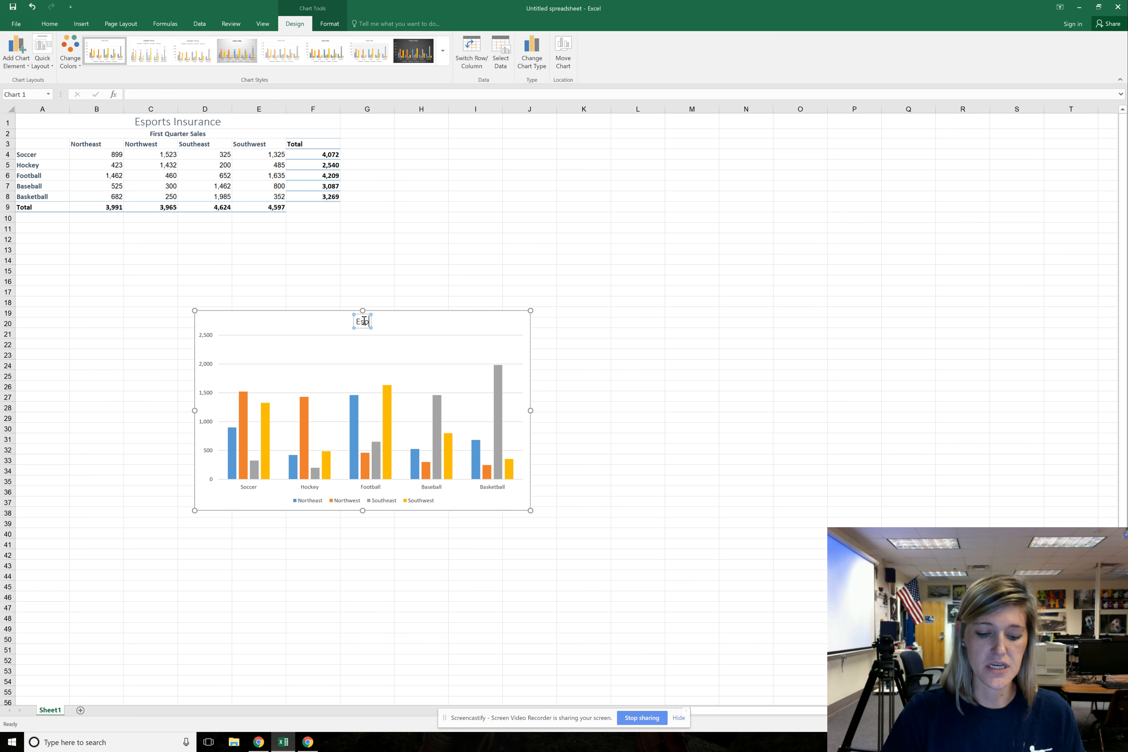
pyautogui.write('orts Insurance')
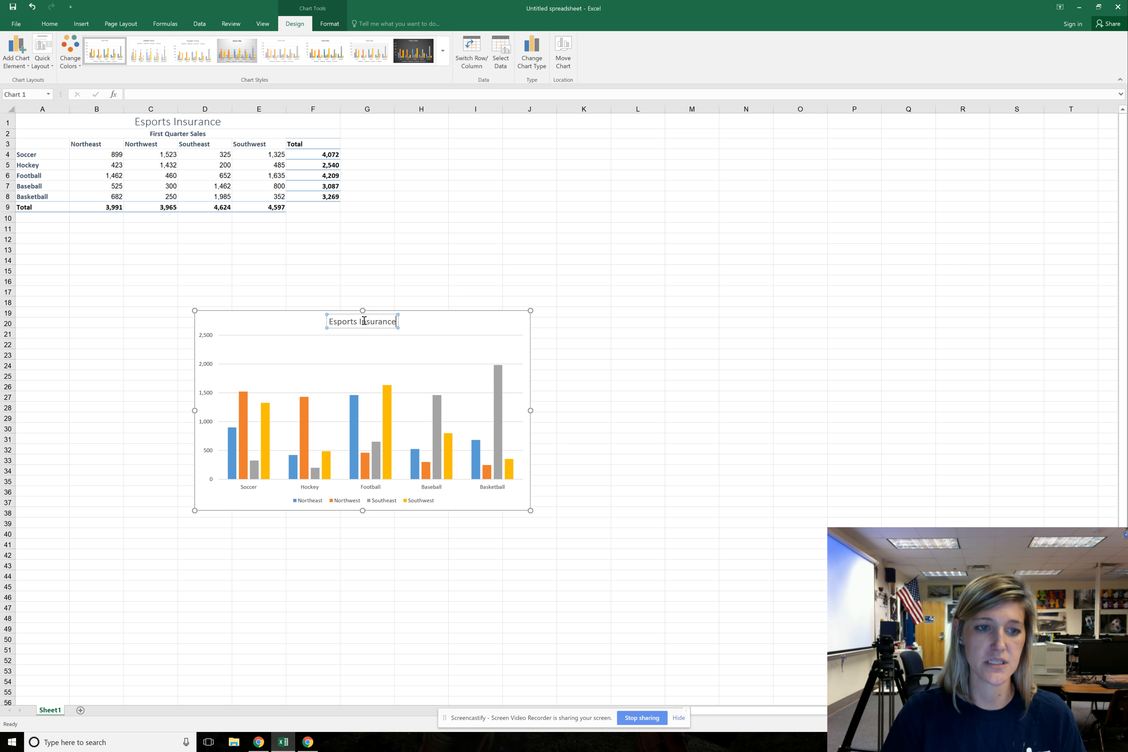
pyautogui.write(' First Qu')
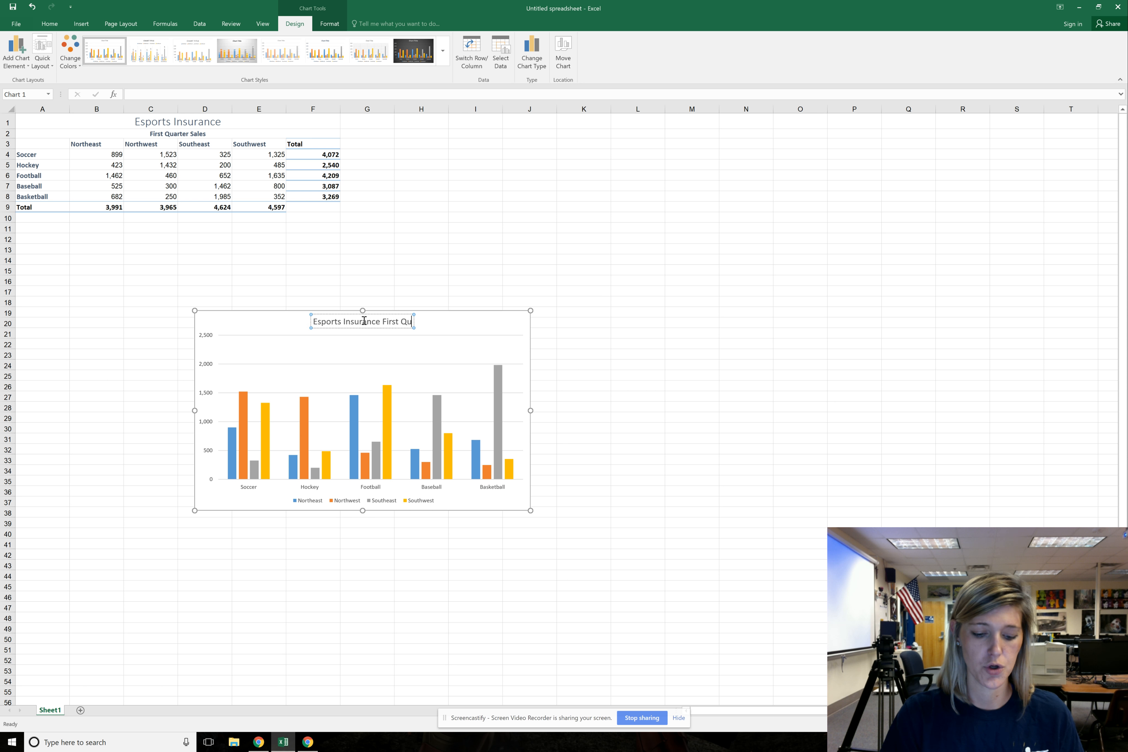
pyautogui.write('arter Sales')
pyautogui.click(333, 364)
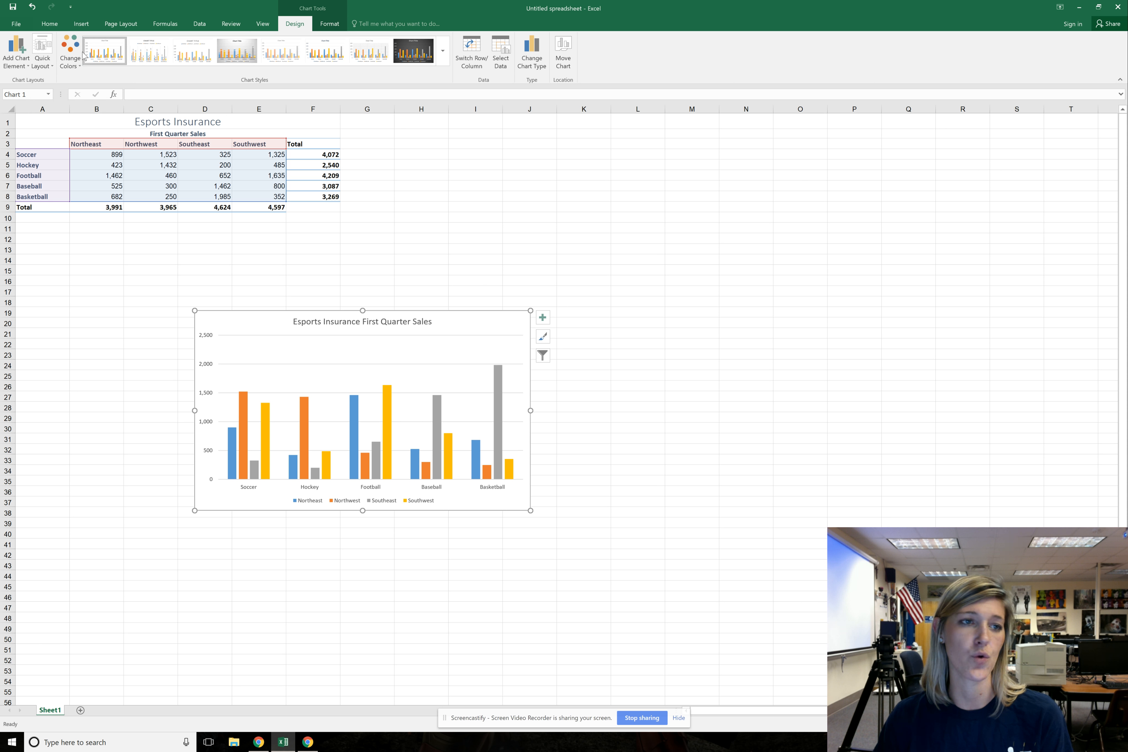
# Apply the quick layout that adds both axis titles and puts the legend to the right of the plot
pyautogui.click(43, 57)
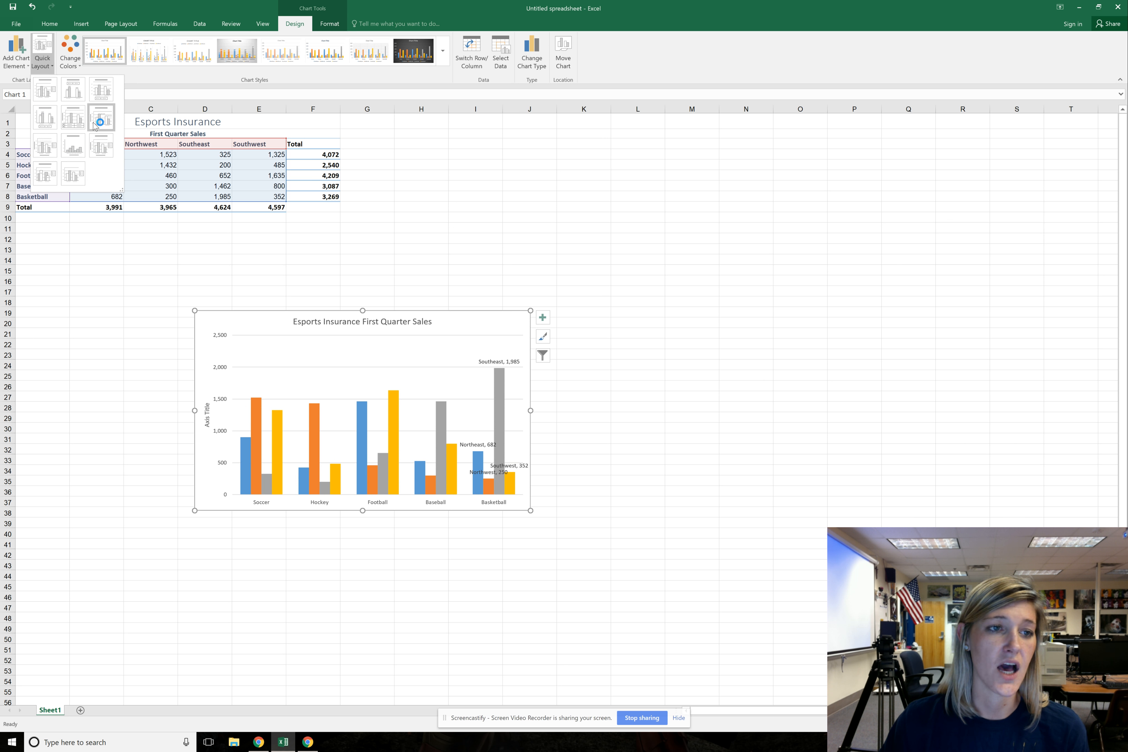
pyautogui.click(102, 155)
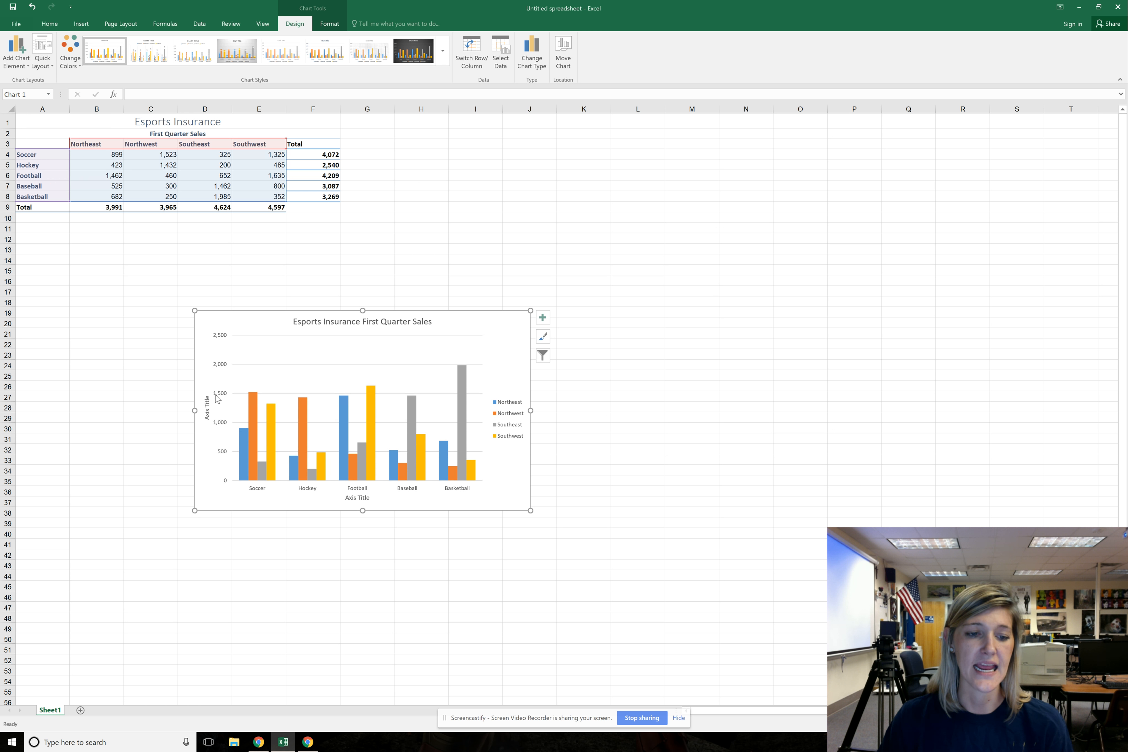
pyautogui.click(208, 408)
pyautogui.click(359, 498)
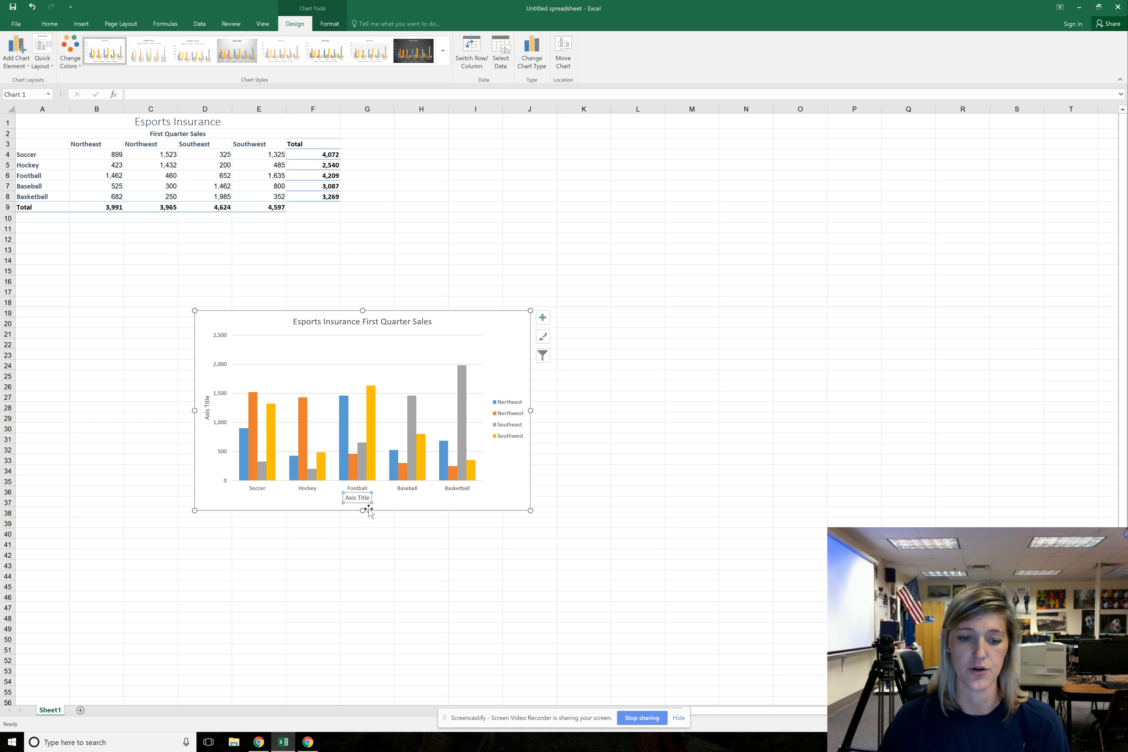
# Set the vertical axis title to "Number of Submissions"
pyautogui.click(208, 410)
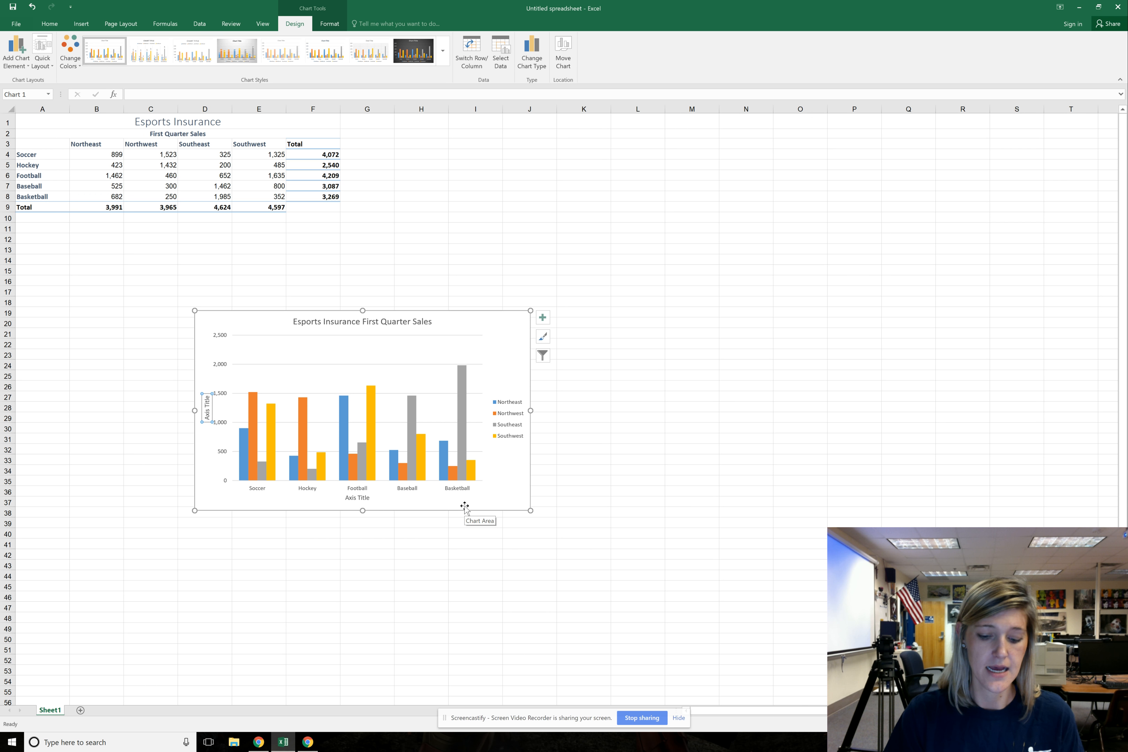
pyautogui.write('Number of Submissions')
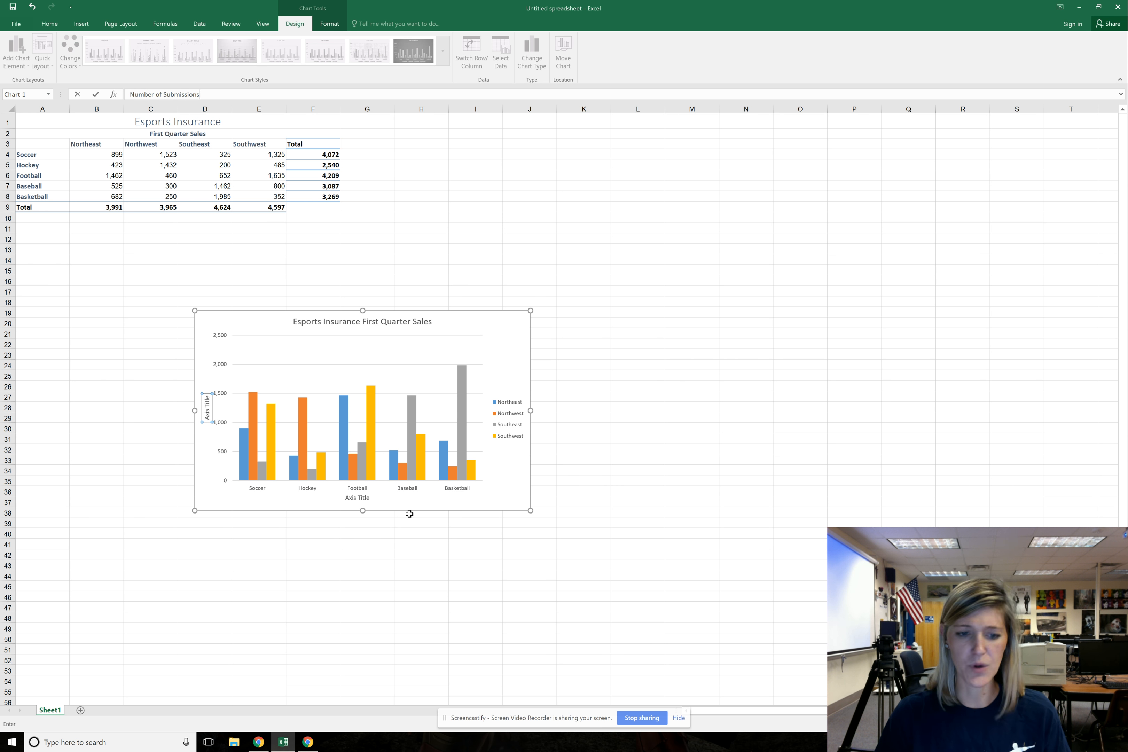
pyautogui.press('Return')
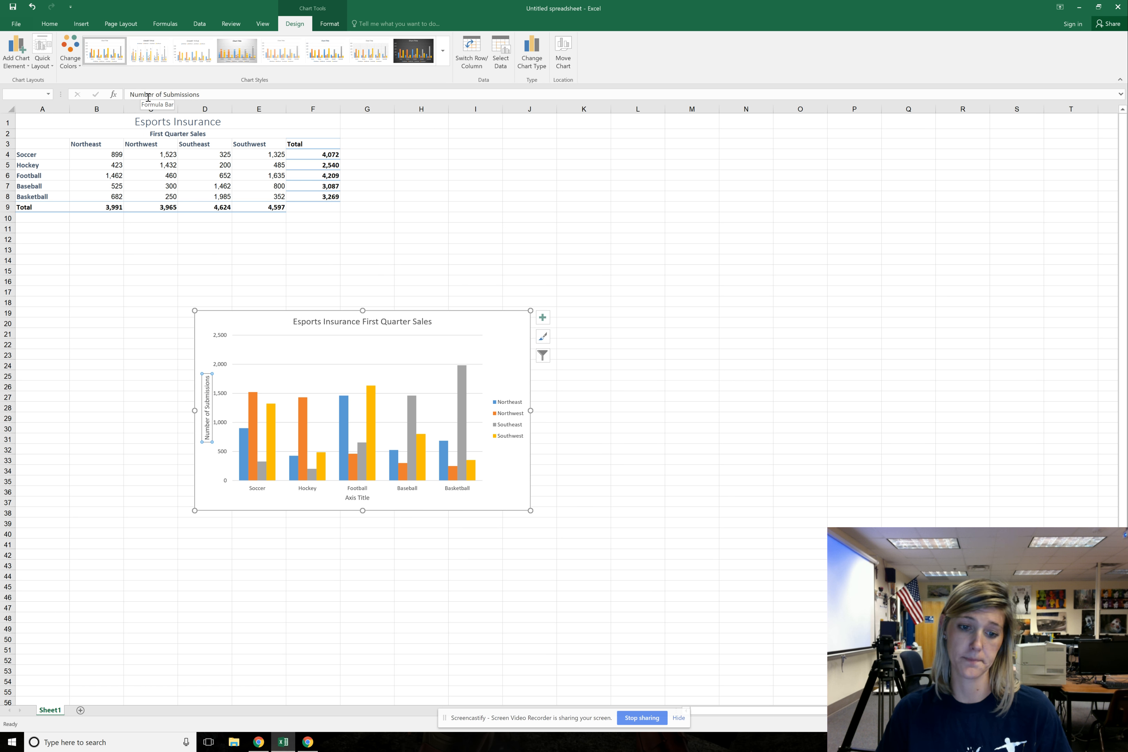
# Set the horizontal axis title to "Sport"
pyautogui.click(357, 497)
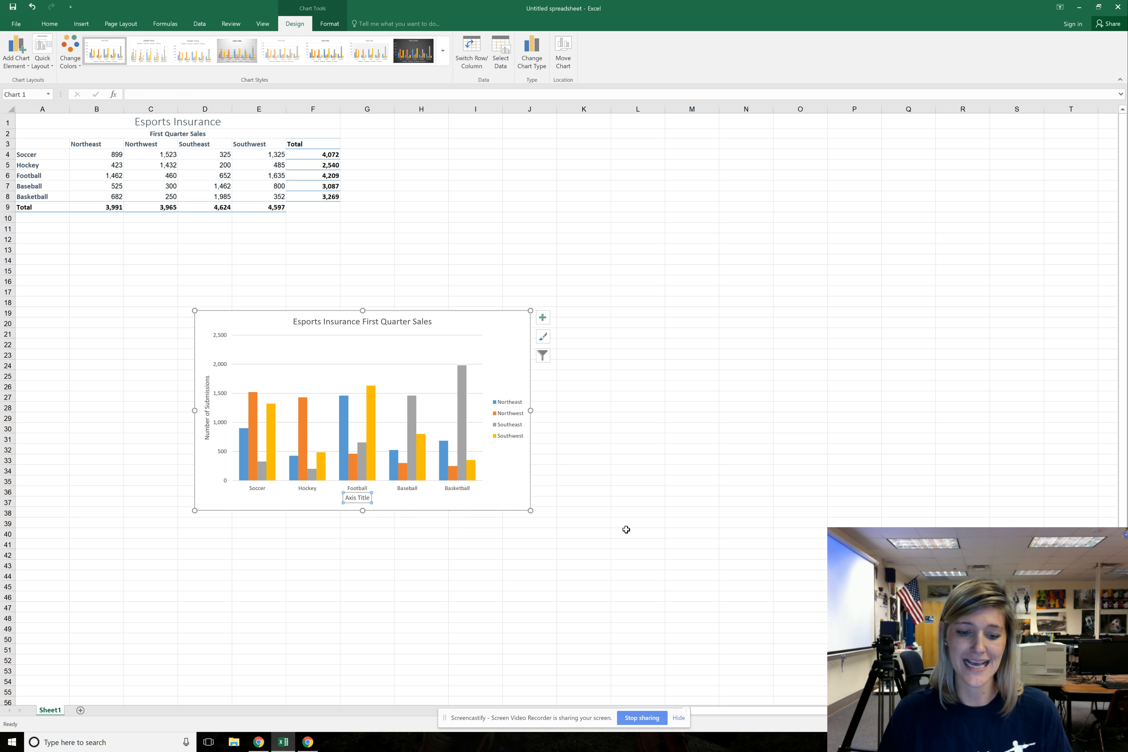
pyautogui.write('Spo')
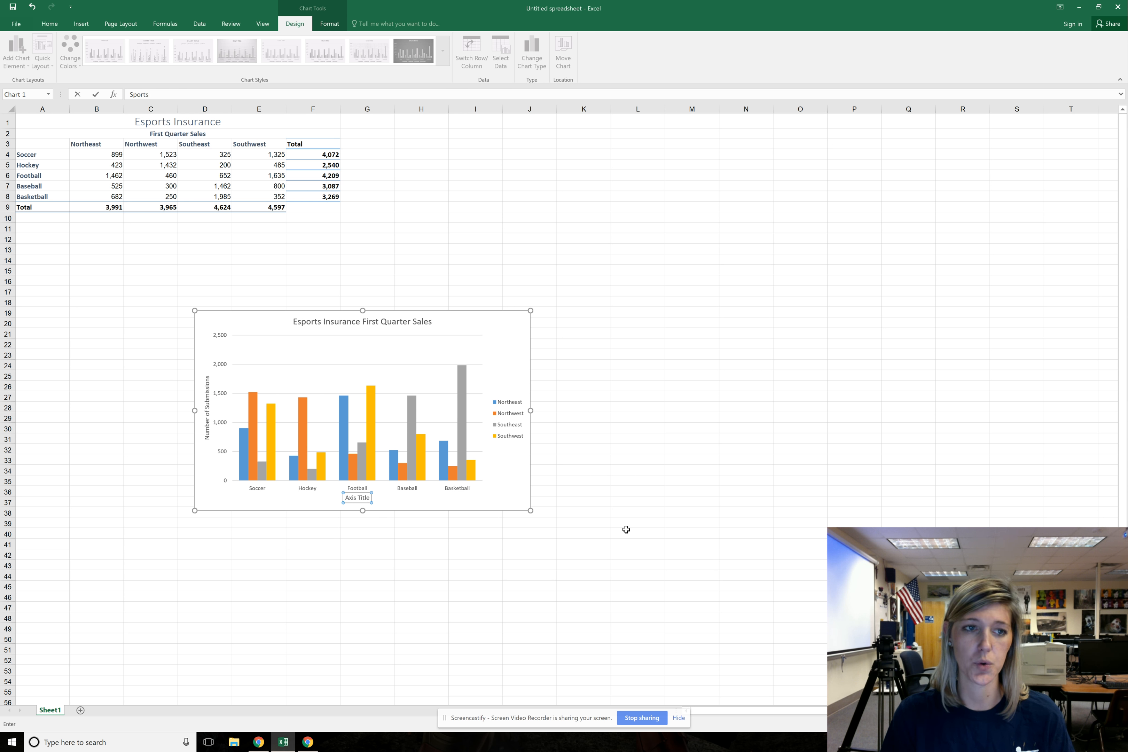
pyautogui.write('rts')
pyautogui.press('BackSpace')
pyautogui.press('Return')
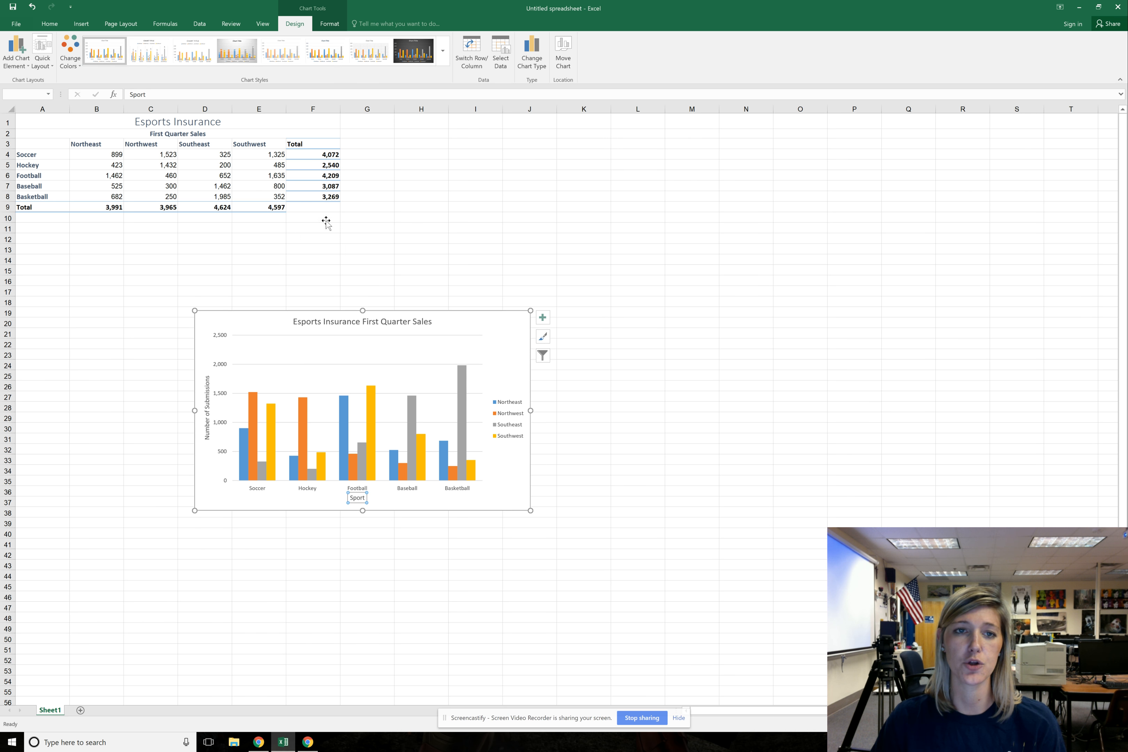
# Change the fill of the Southwest series bars to the green theme color
pyautogui.click(328, 24)
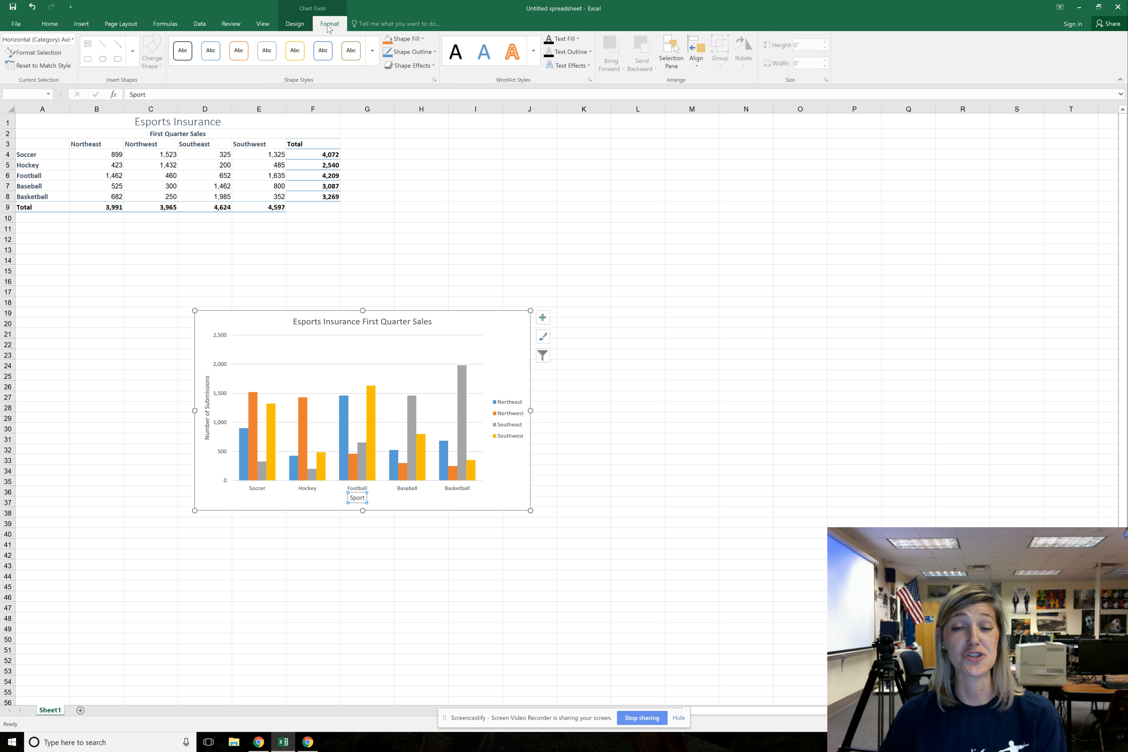
pyautogui.click(371, 439)
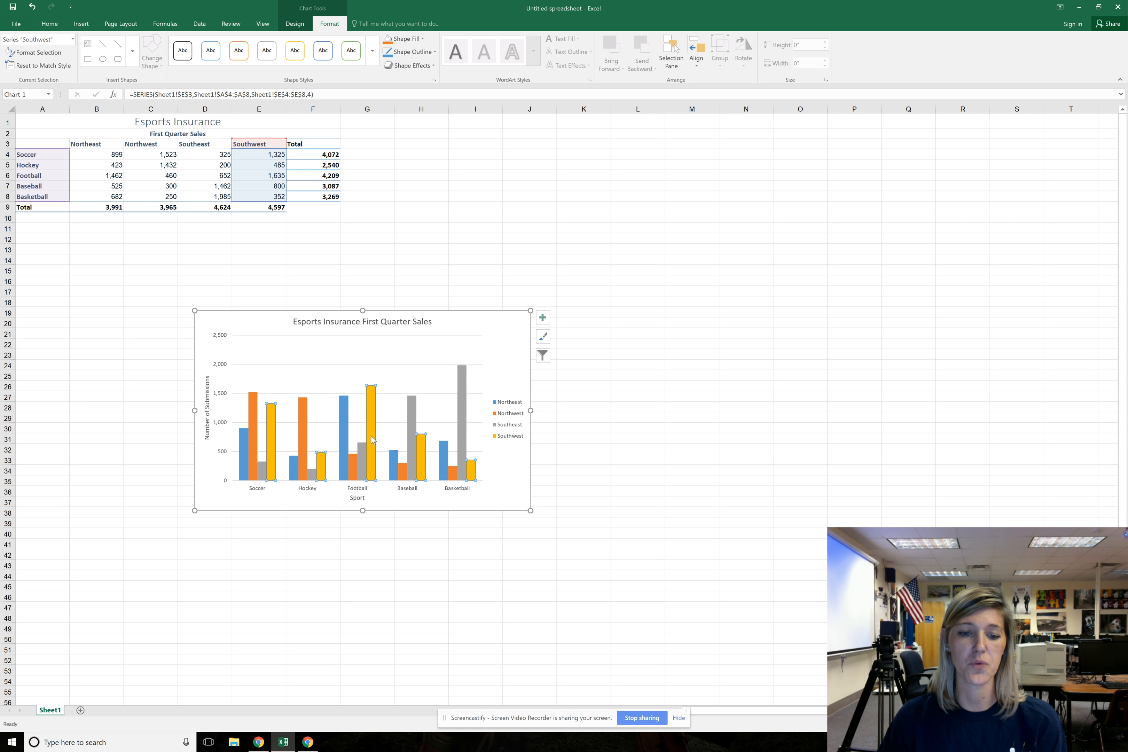
pyautogui.click(422, 39)
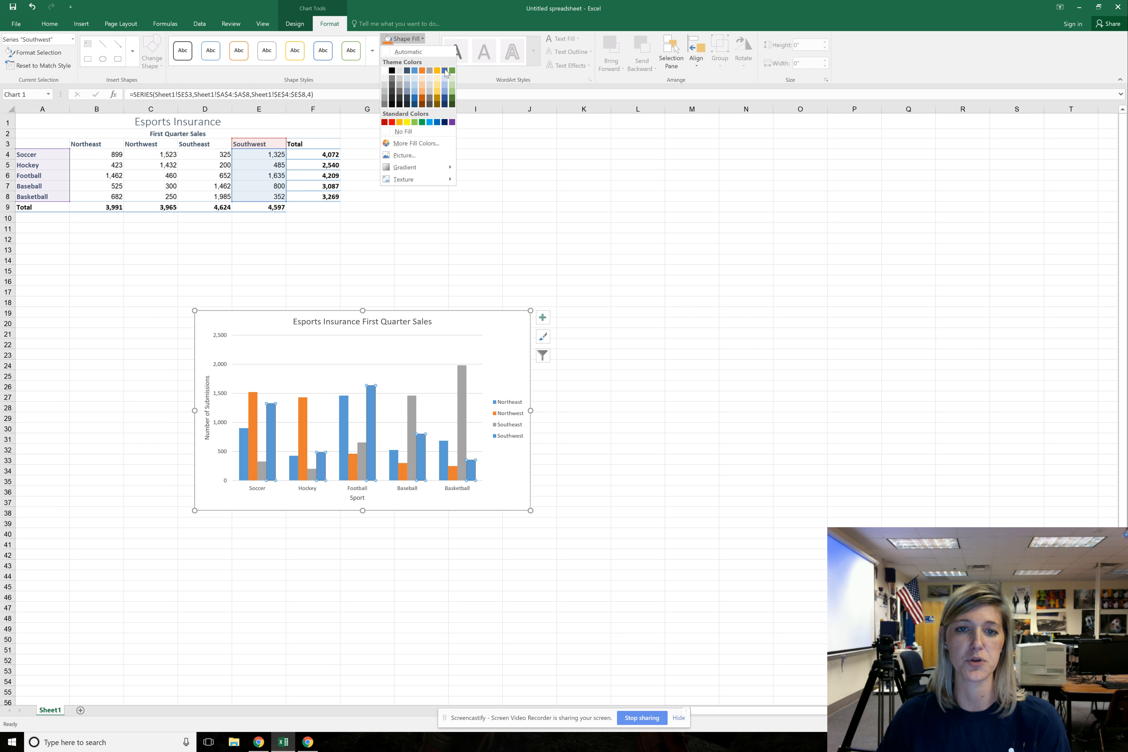
pyautogui.click(452, 71)
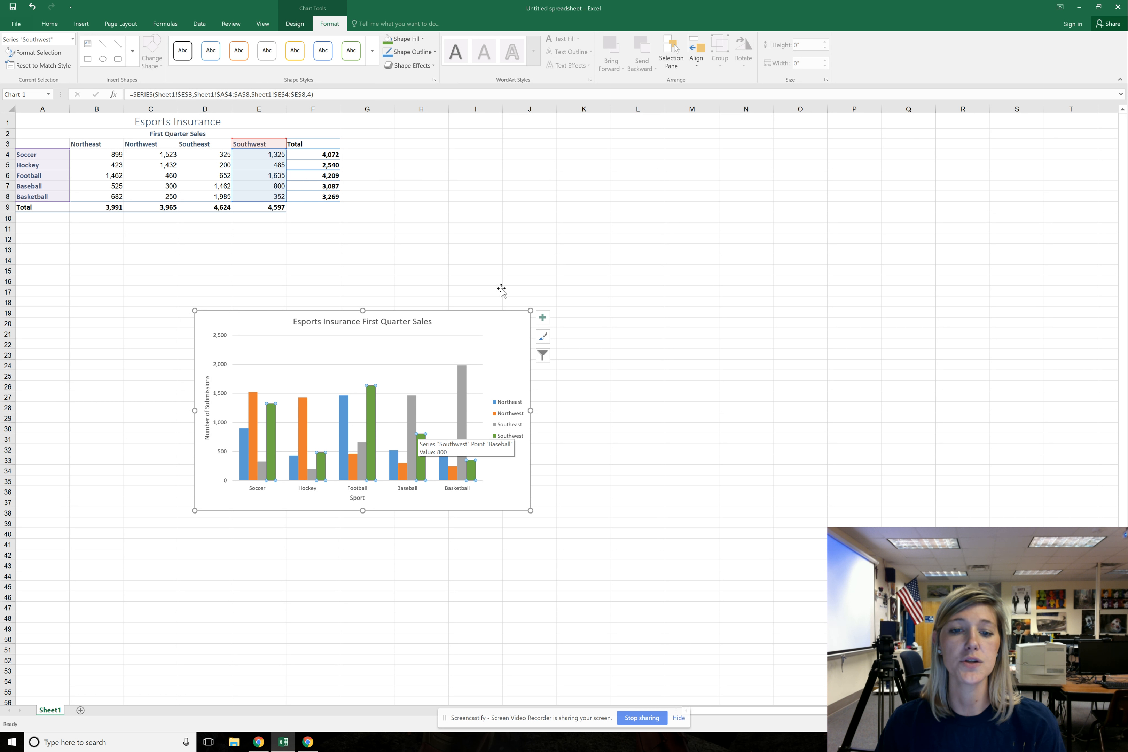
# Apply a blue shadowed WordArt style to the chart title and increase its font size to 20
pyautogui.click(412, 326)
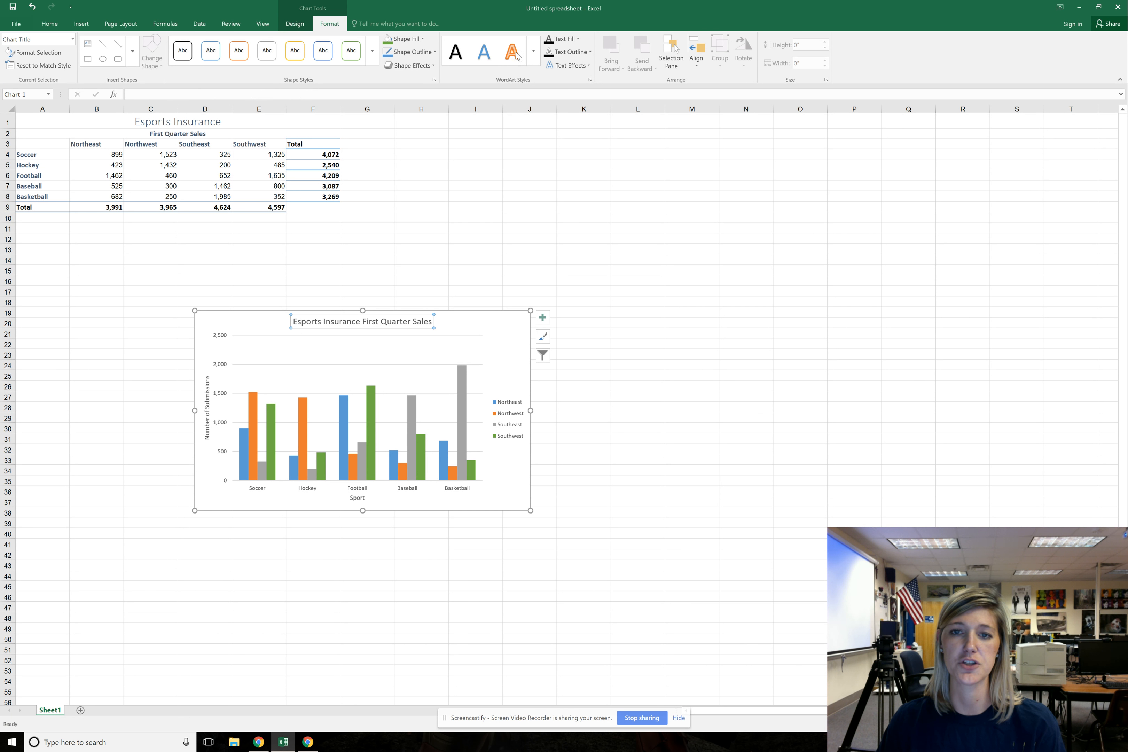
pyautogui.click(533, 51)
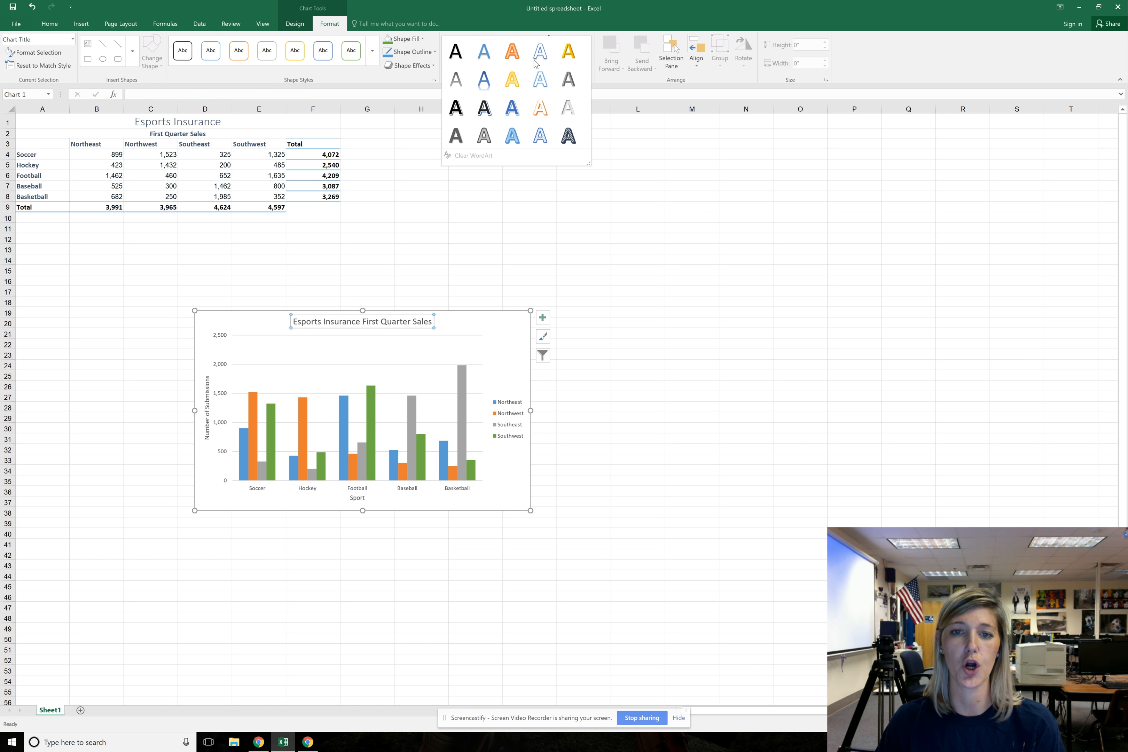
pyautogui.click(511, 103)
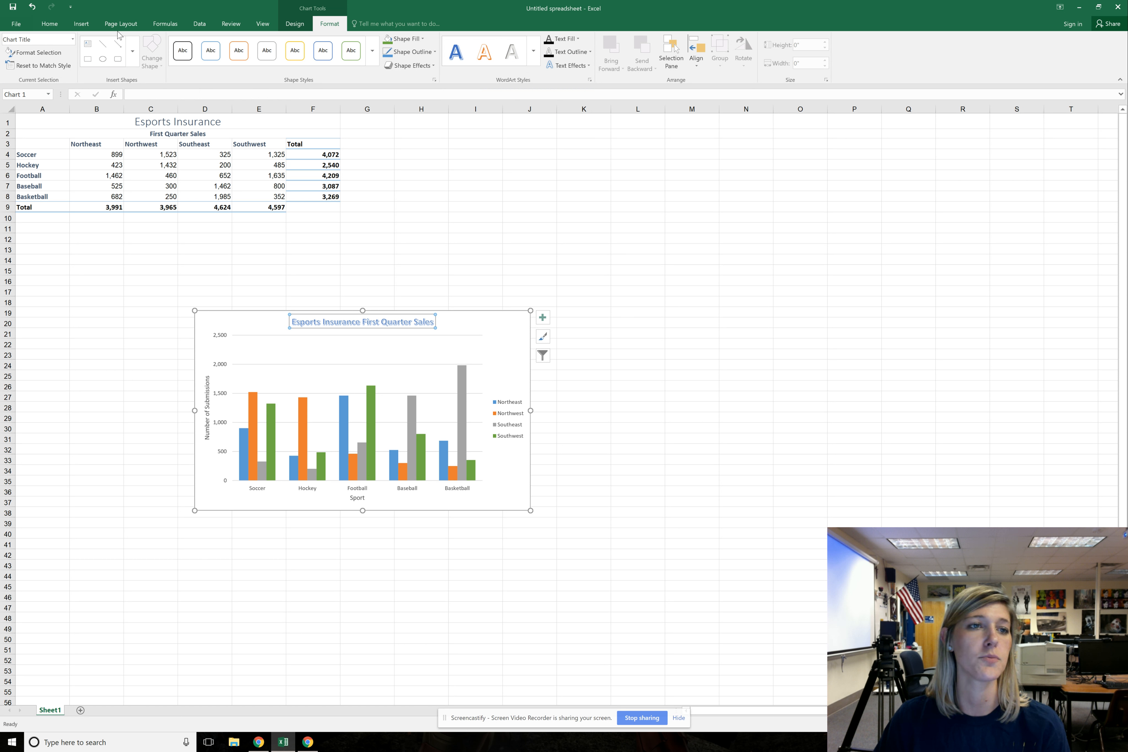
pyautogui.click(53, 25)
pyautogui.click(169, 45)
pyautogui.click(169, 46)
pyautogui.click(170, 45)
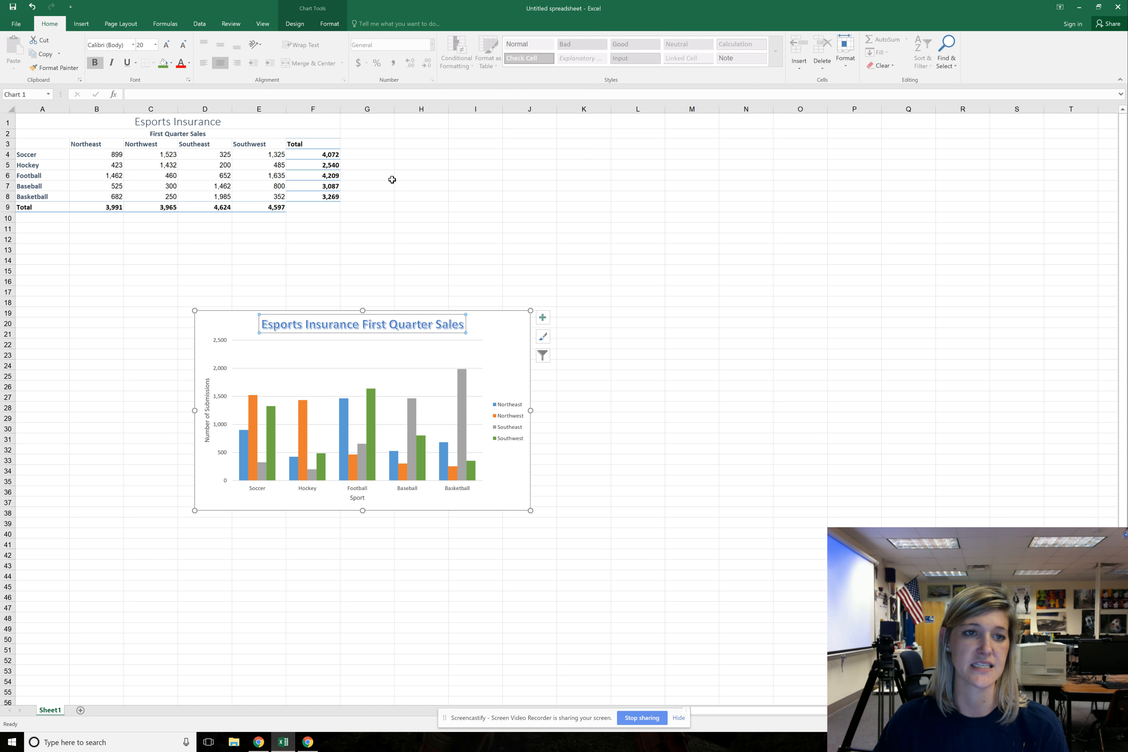
# Try switching the chart's rows and columns to group the bars by region, and return to grouping by sport
pyautogui.click(300, 25)
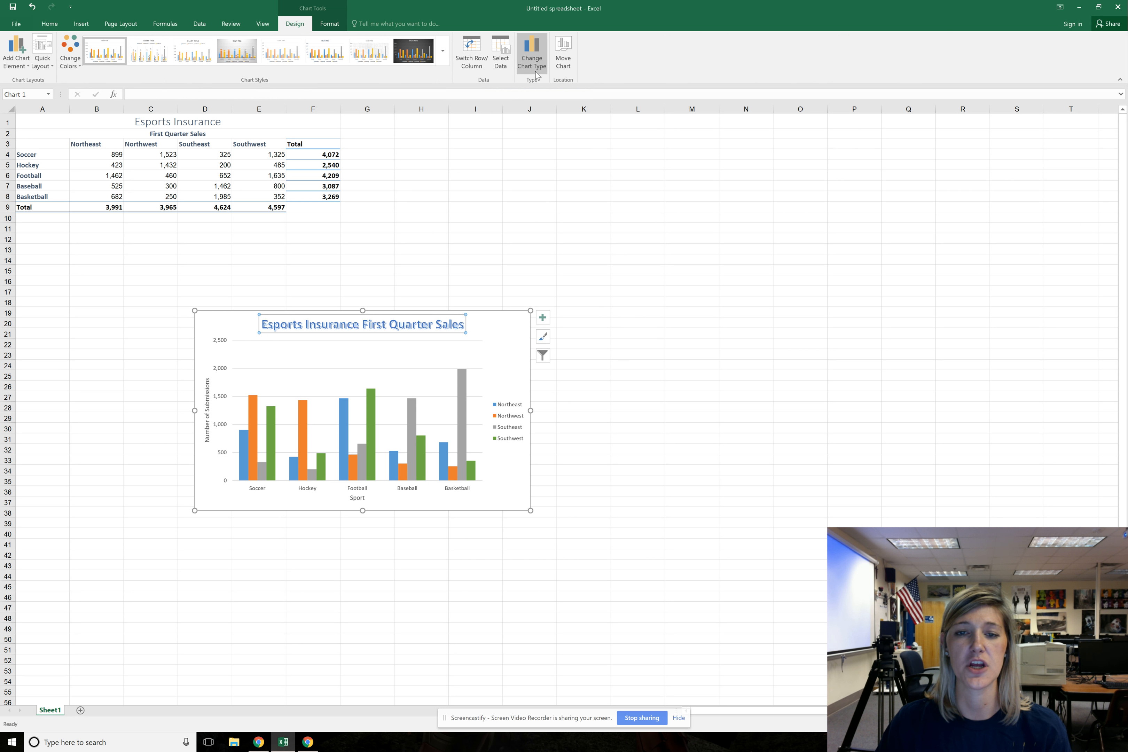
pyautogui.click(481, 66)
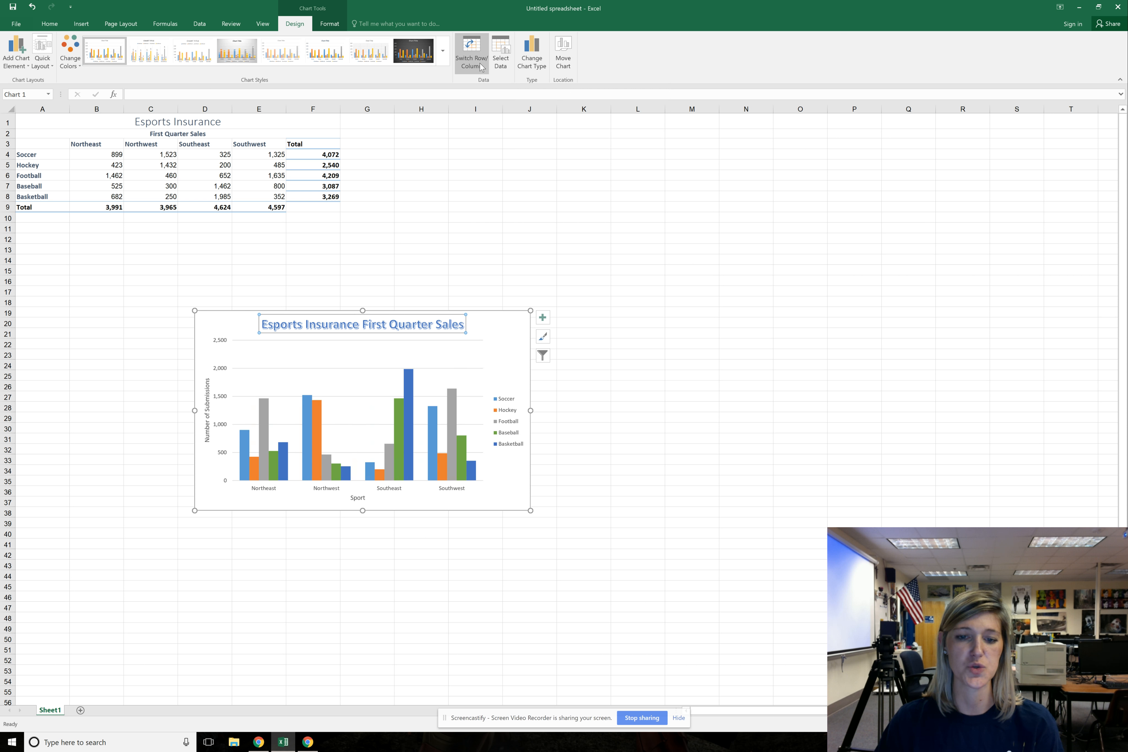
pyautogui.click(481, 67)
pyautogui.click(481, 67)
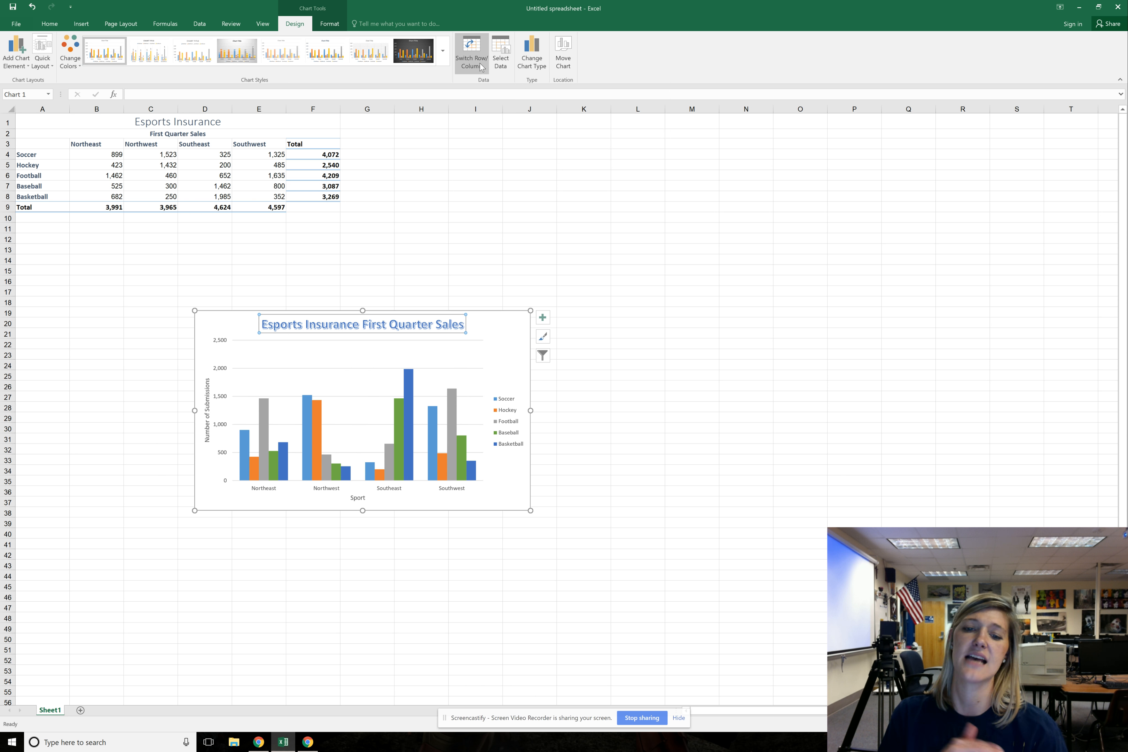
pyautogui.click(481, 66)
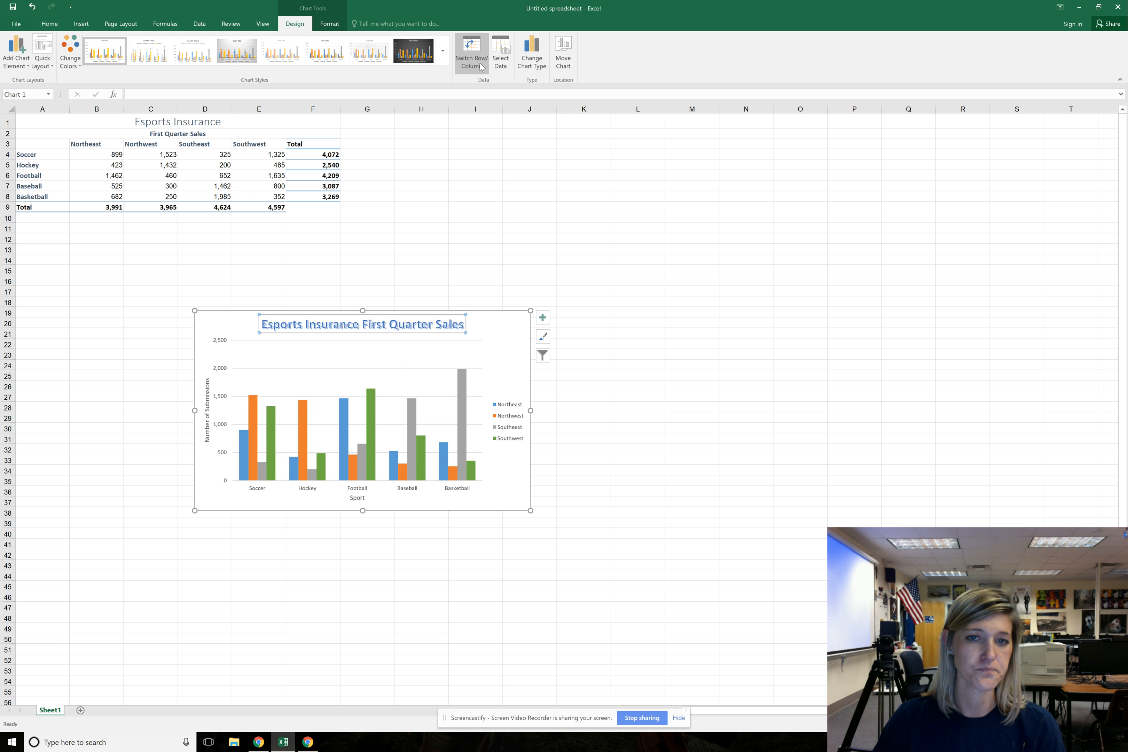
# Switch the chart's rows and columns to group the bars by region, and move the chart just below the sales table
pyautogui.click(481, 67)
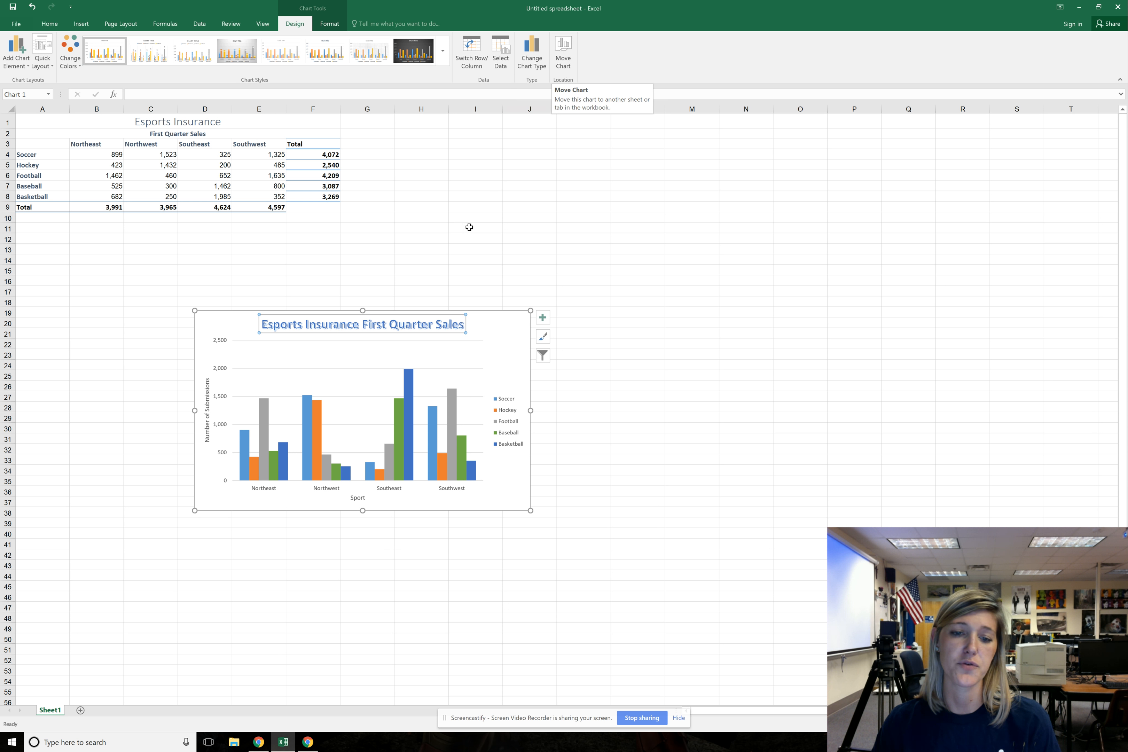
pyautogui.click(471, 237)
pyautogui.moveTo(507, 324); pyautogui.dragTo(335, 246)
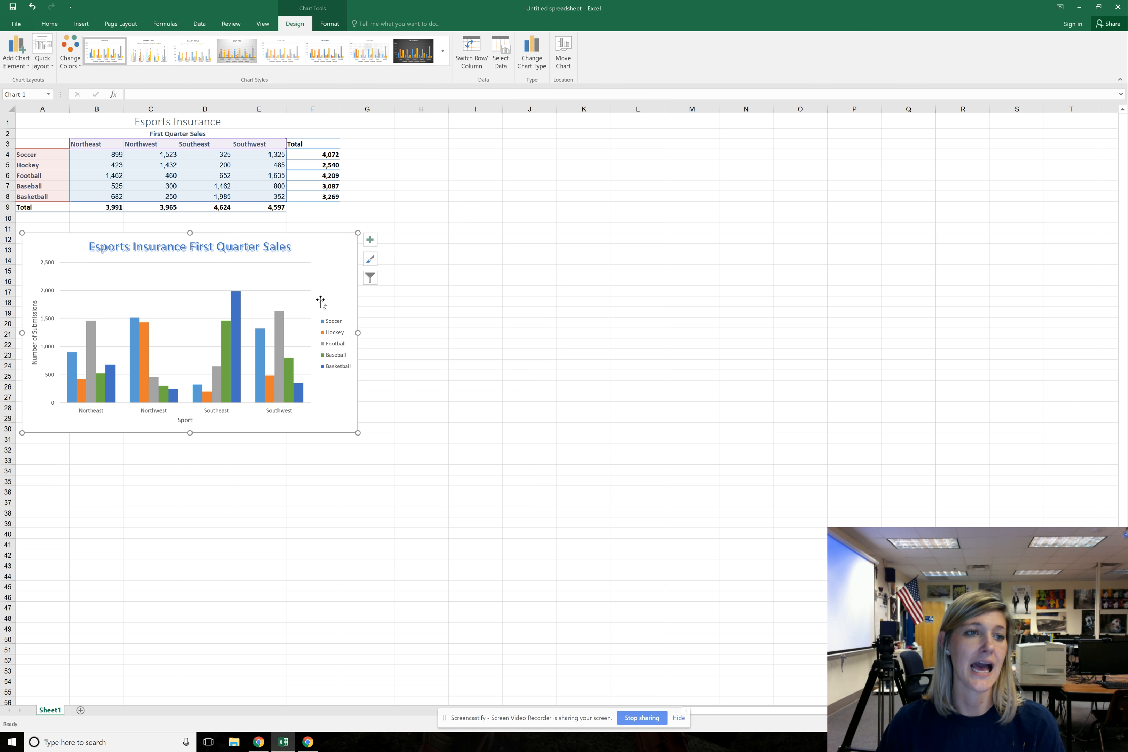
# Preview how the selected chart prints on its own, and return to the worksheet
pyautogui.click(17, 25)
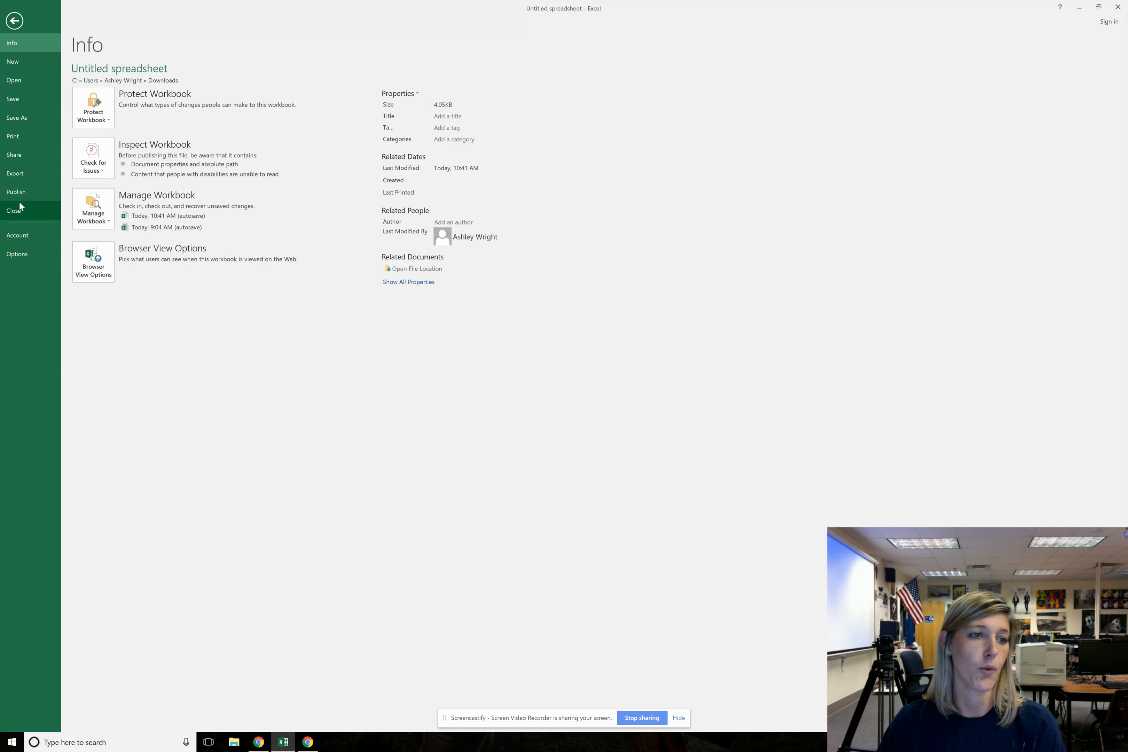
pyautogui.click(13, 138)
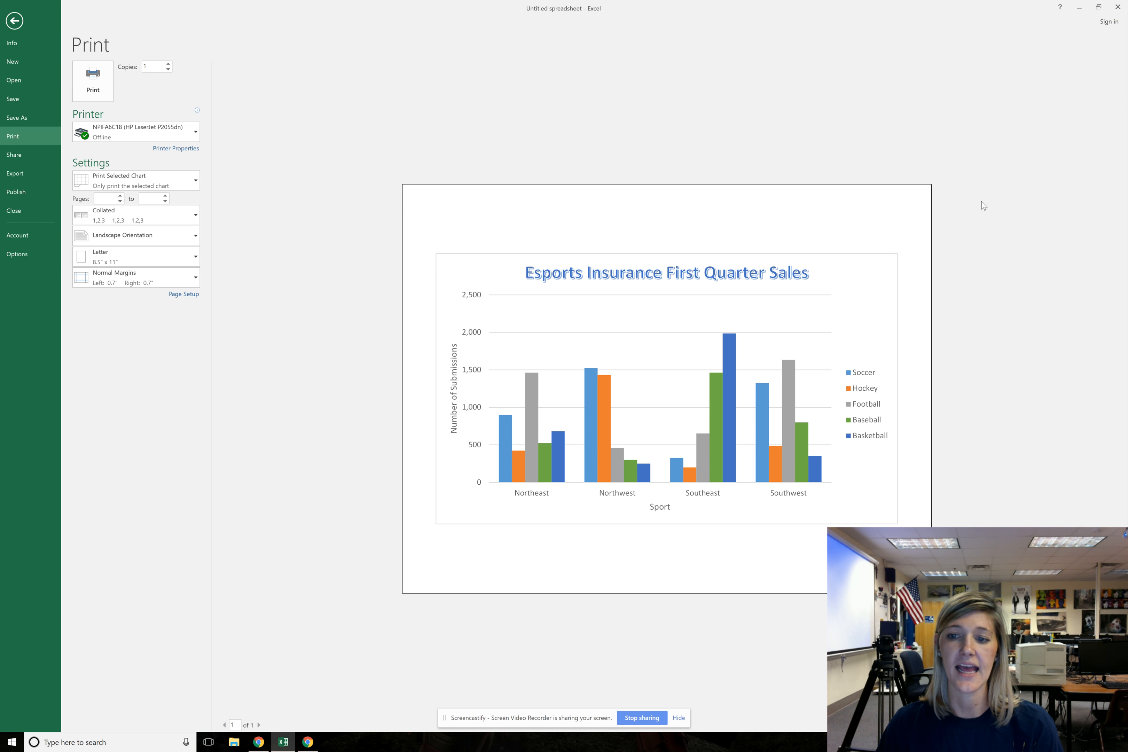
pyautogui.click(14, 20)
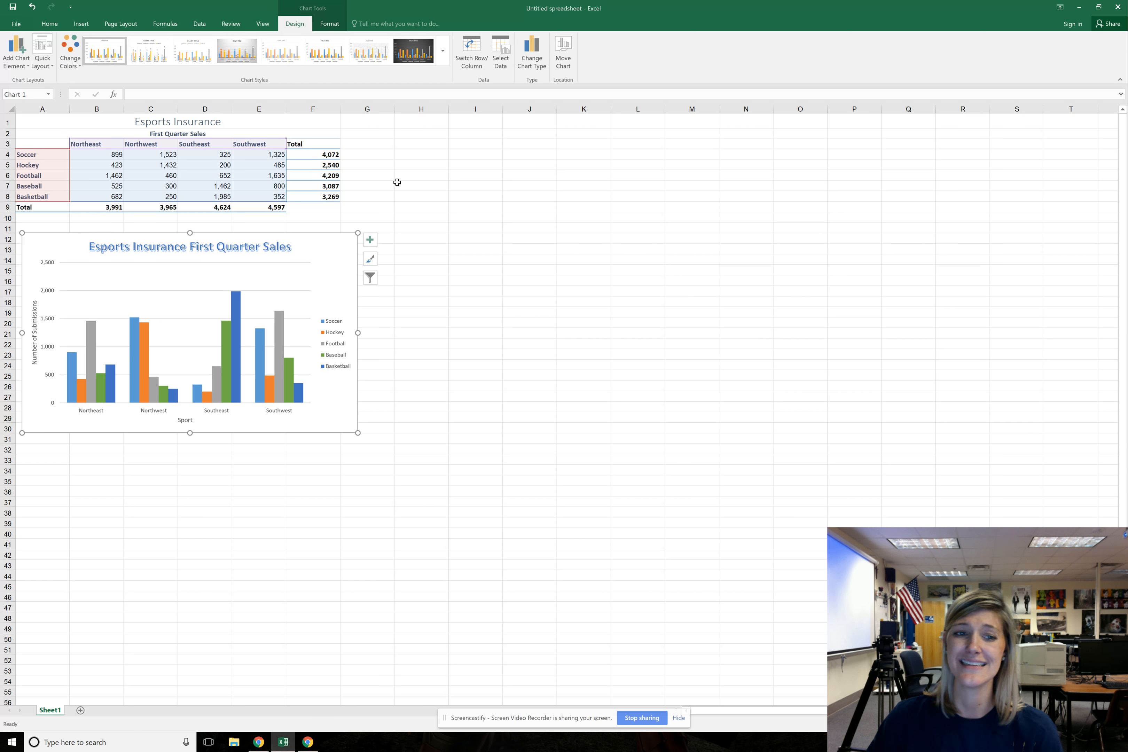
# Deselect the chart and set the printout of the whole sheet to Landscape Orientation
pyautogui.click(367, 169)
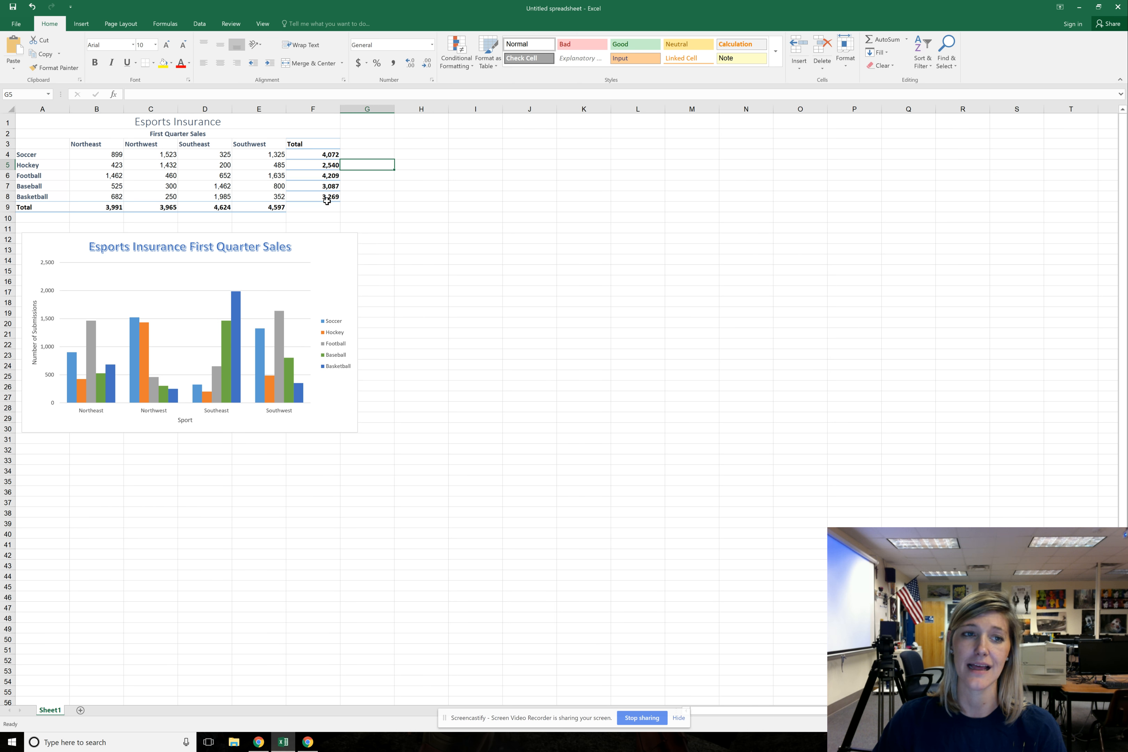
pyautogui.click(27, 30)
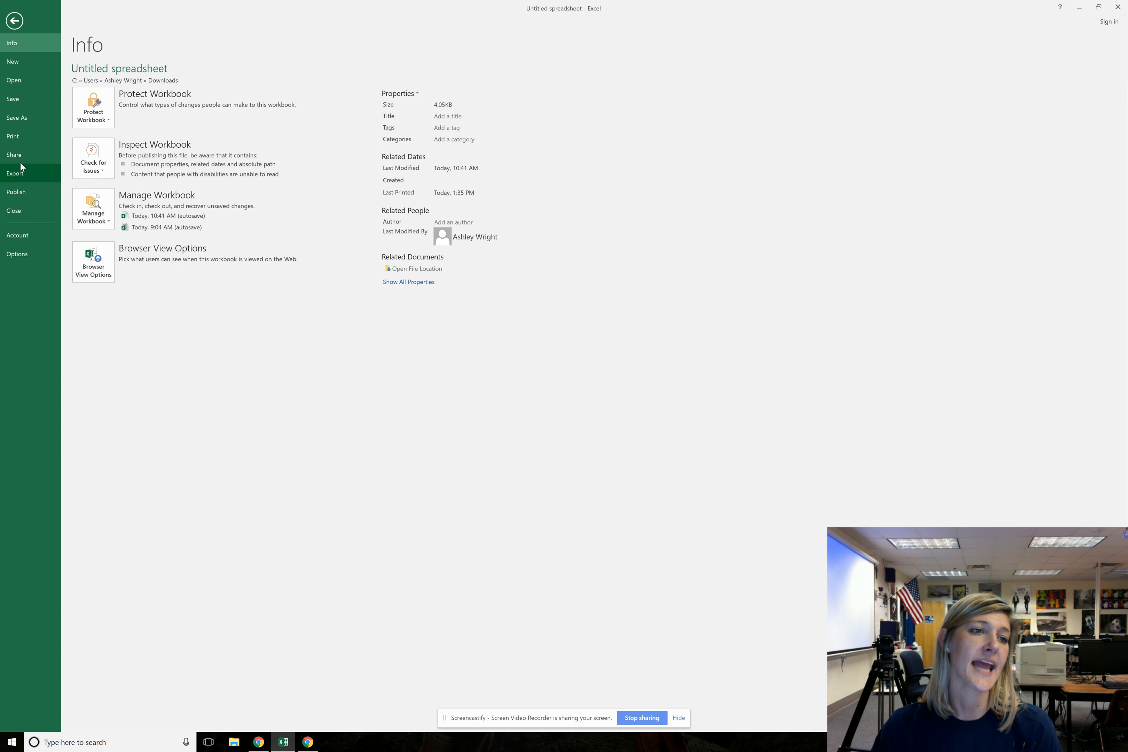
pyautogui.click(14, 137)
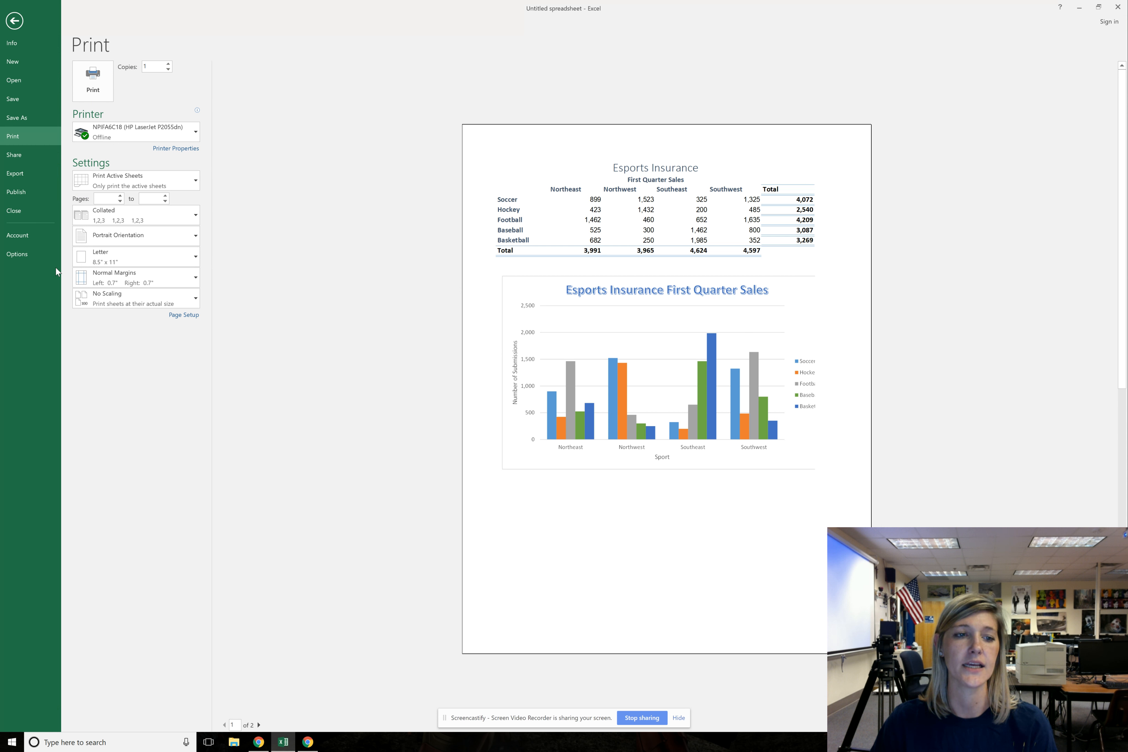
pyautogui.click(148, 235)
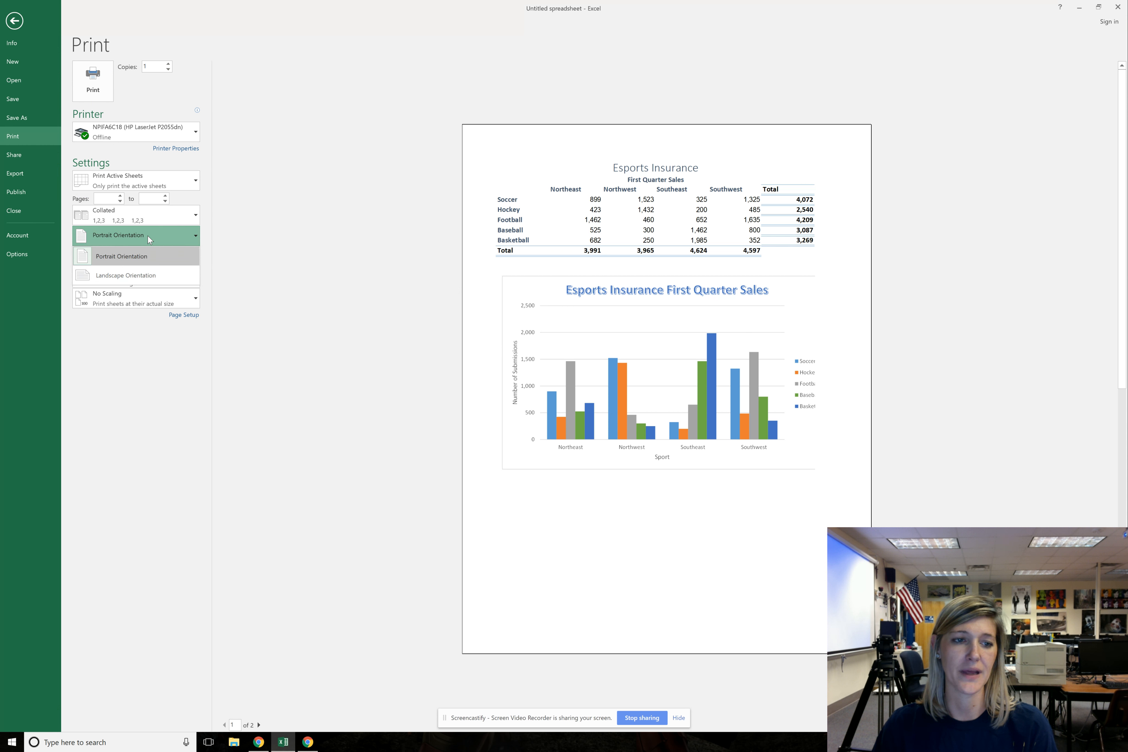
pyautogui.click(119, 275)
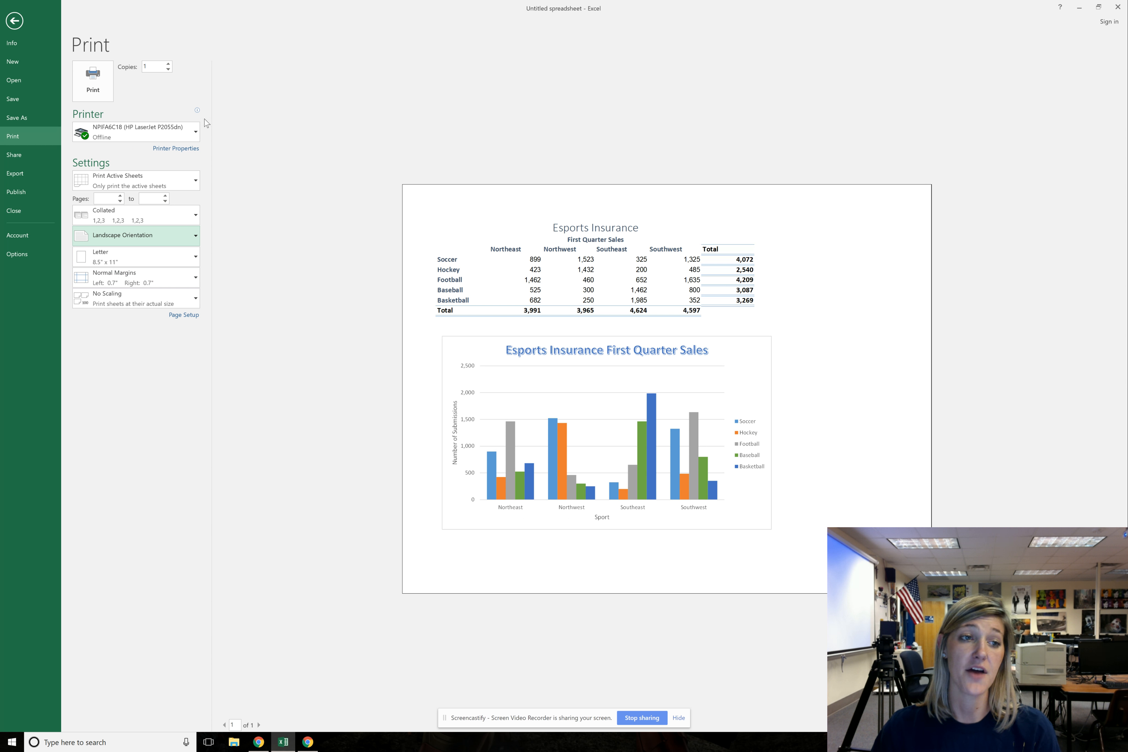
# Look at the print scaling choices and the page width choices for scaling the sheet to fit
pyautogui.click(143, 300)
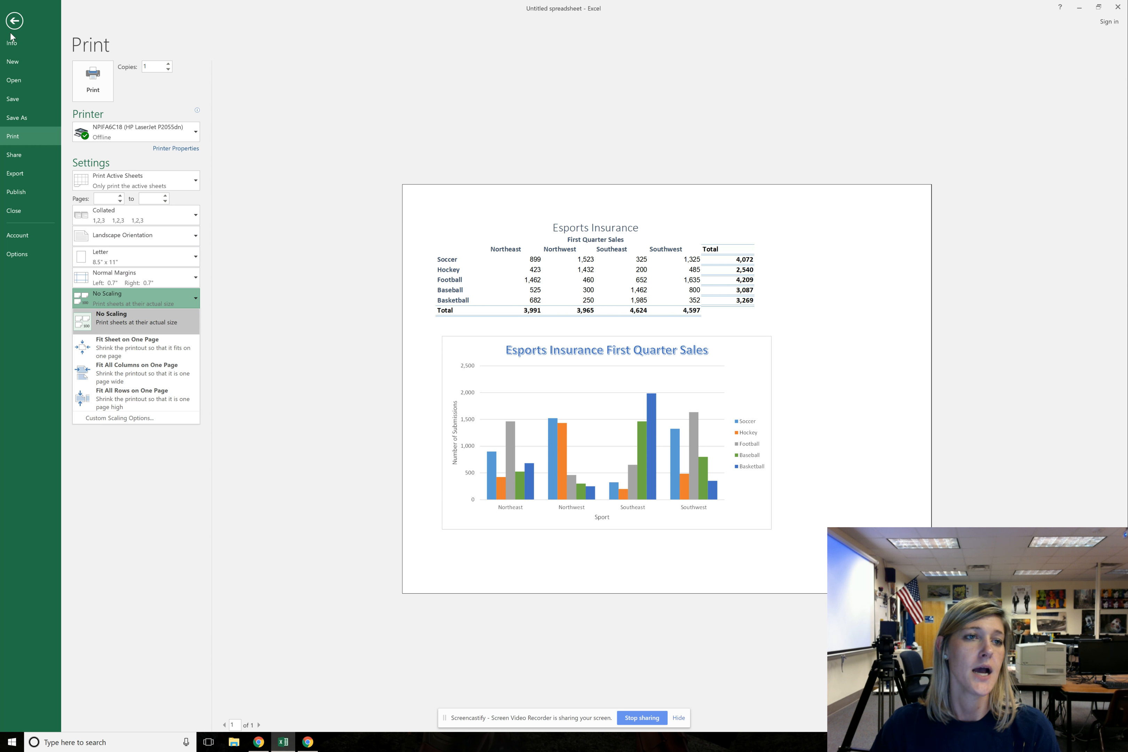
pyautogui.click(14, 21)
pyautogui.click(14, 21)
pyautogui.click(109, 25)
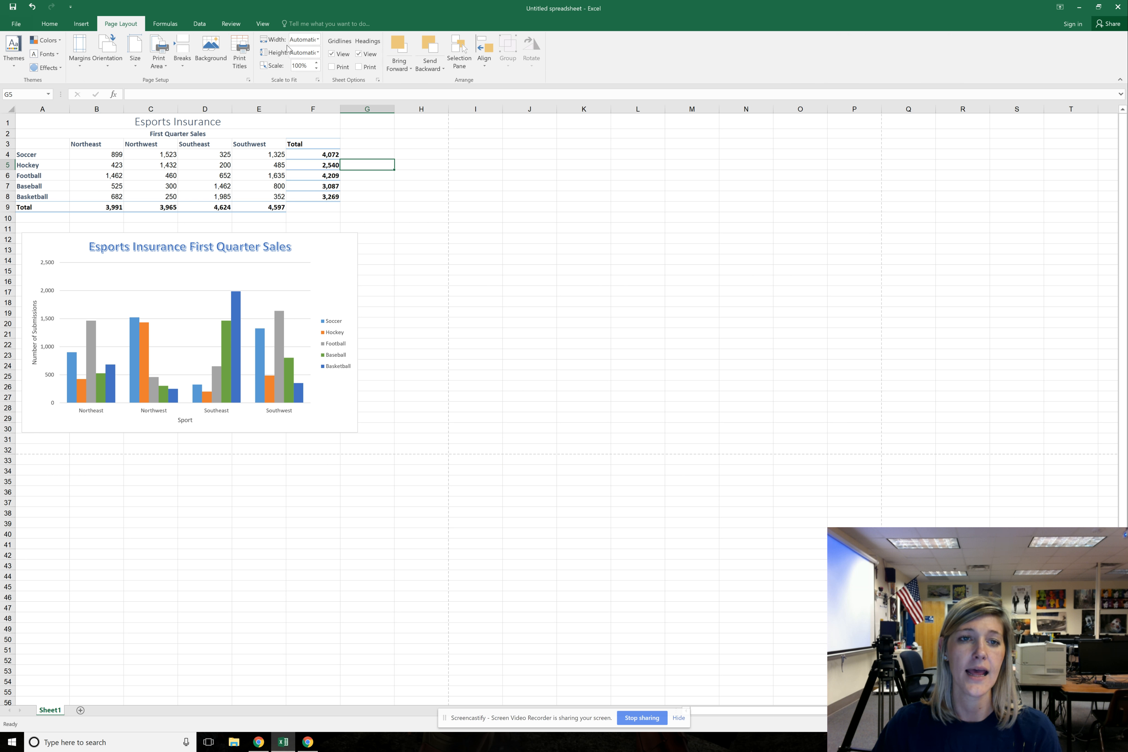
pyautogui.click(318, 39)
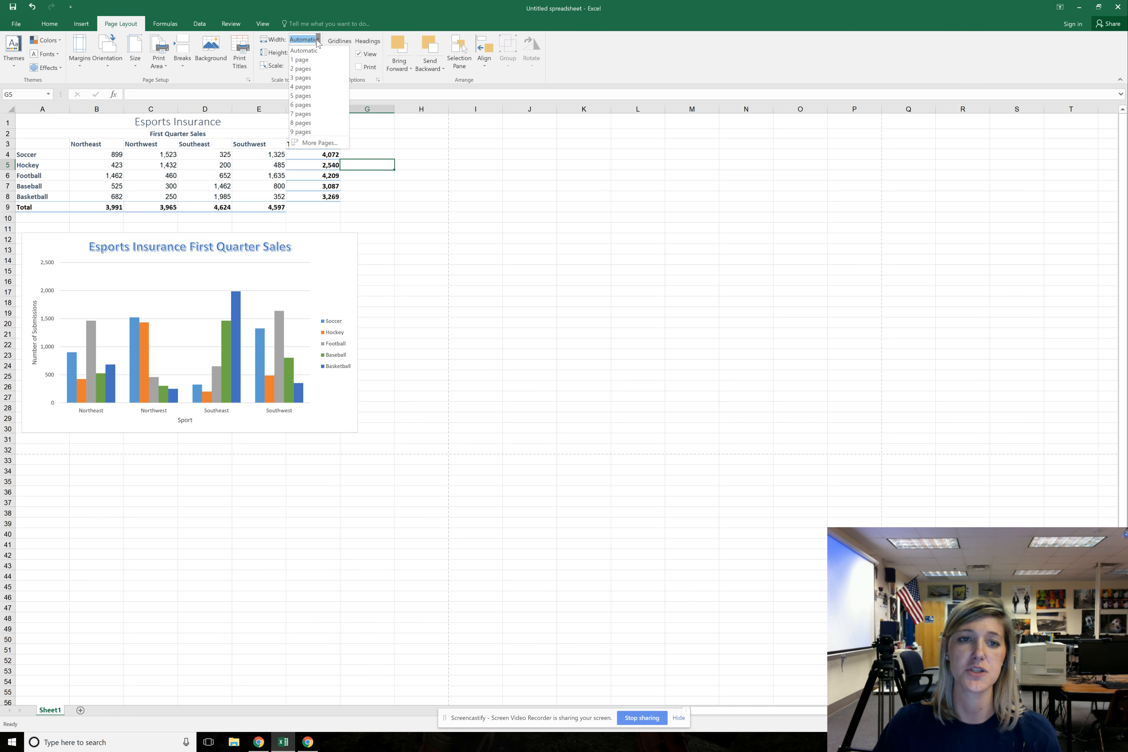
pyautogui.click(317, 40)
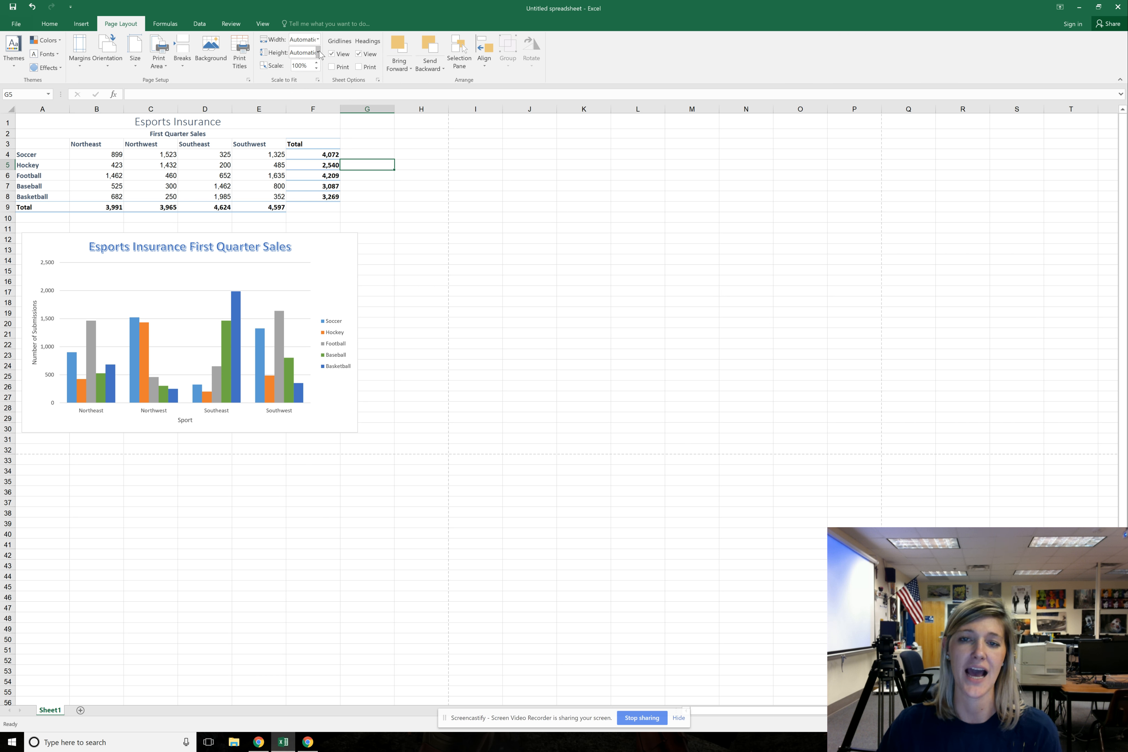
# Turn on printing of the gridlines and headings, and check the result in the print preview
pyautogui.click(331, 67)
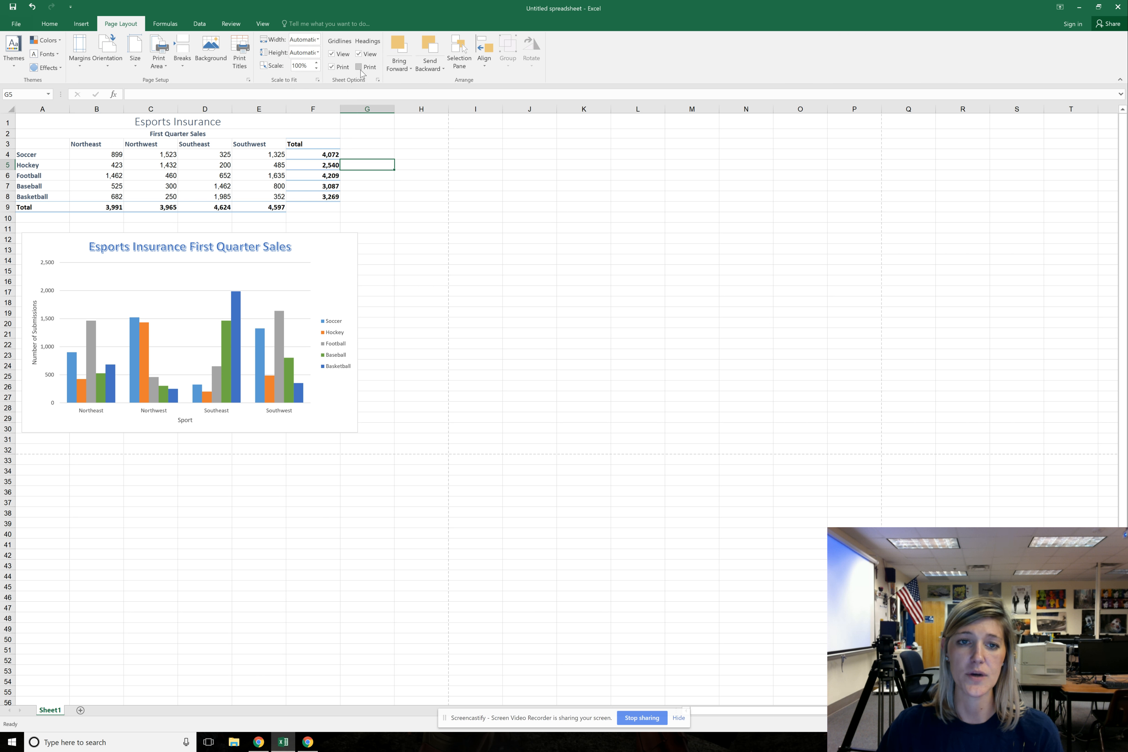
pyautogui.click(359, 68)
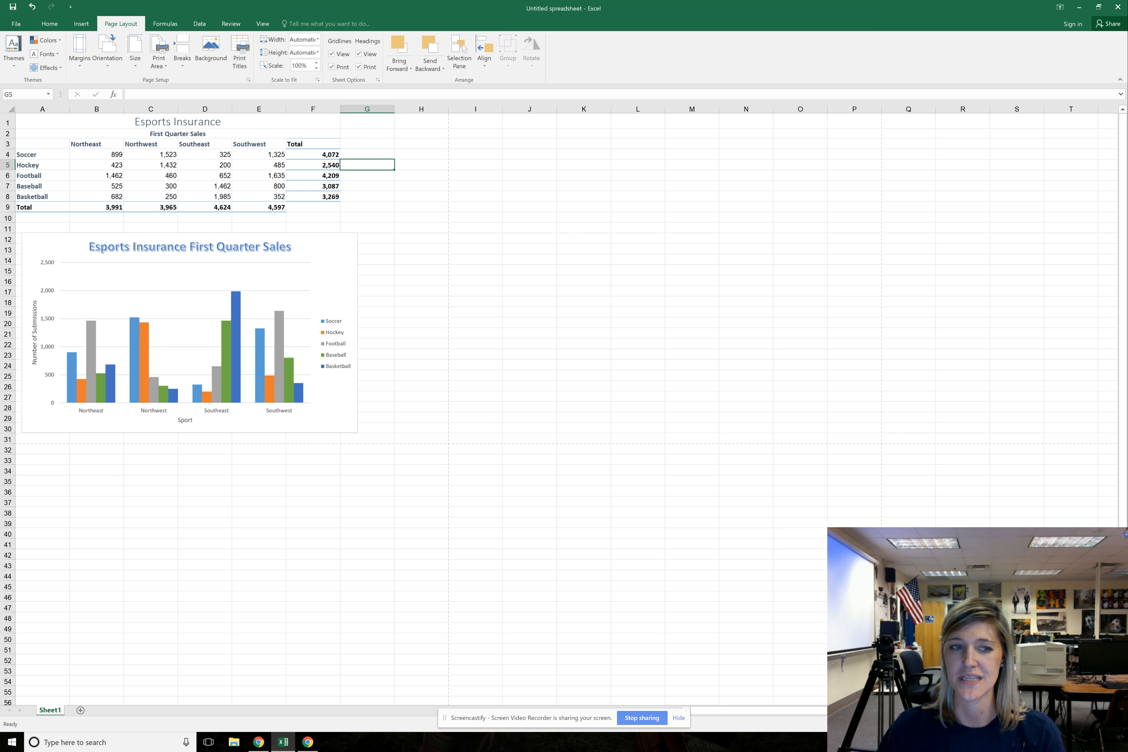
pyautogui.click(16, 24)
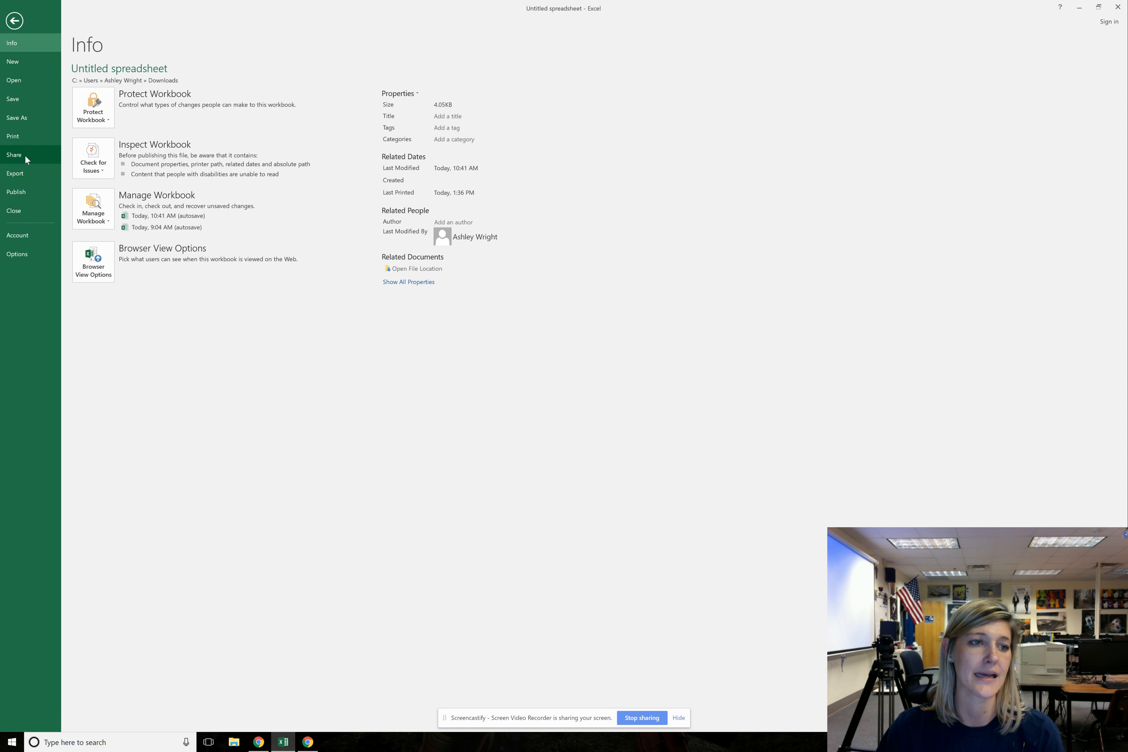
pyautogui.click(19, 137)
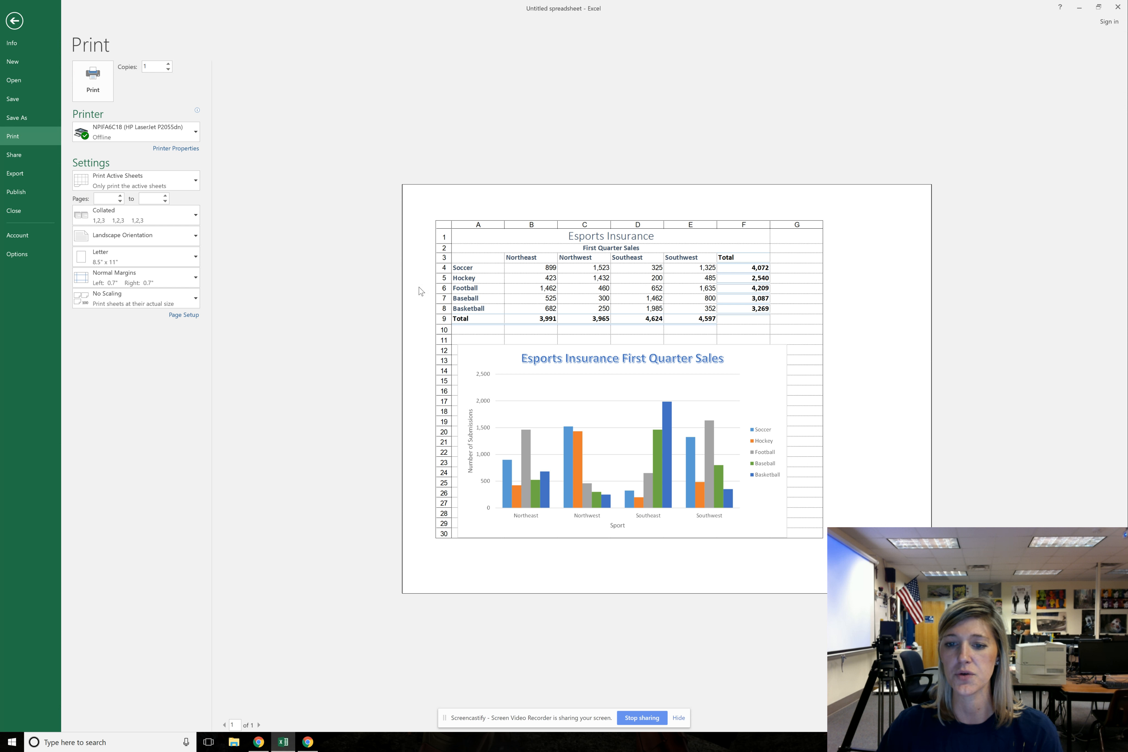
pyautogui.click(14, 21)
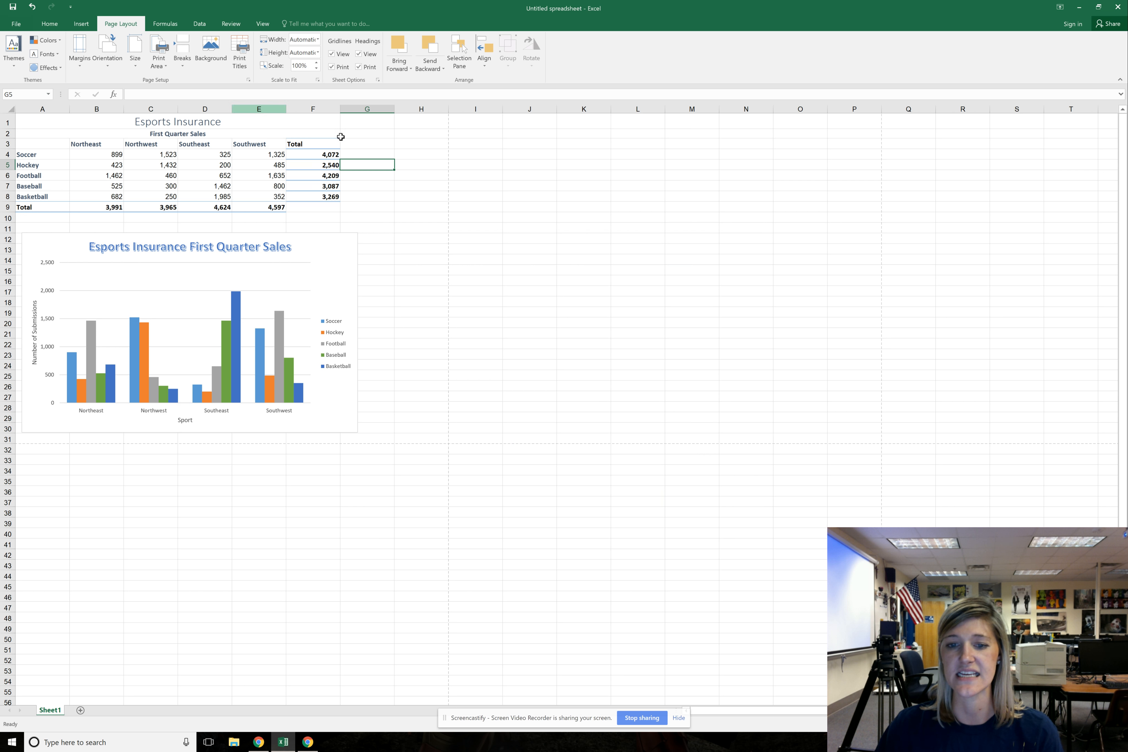
# Examine the color, chart style and formatting options available for the chart, and deselect it without changing anything
pyautogui.click(324, 347)
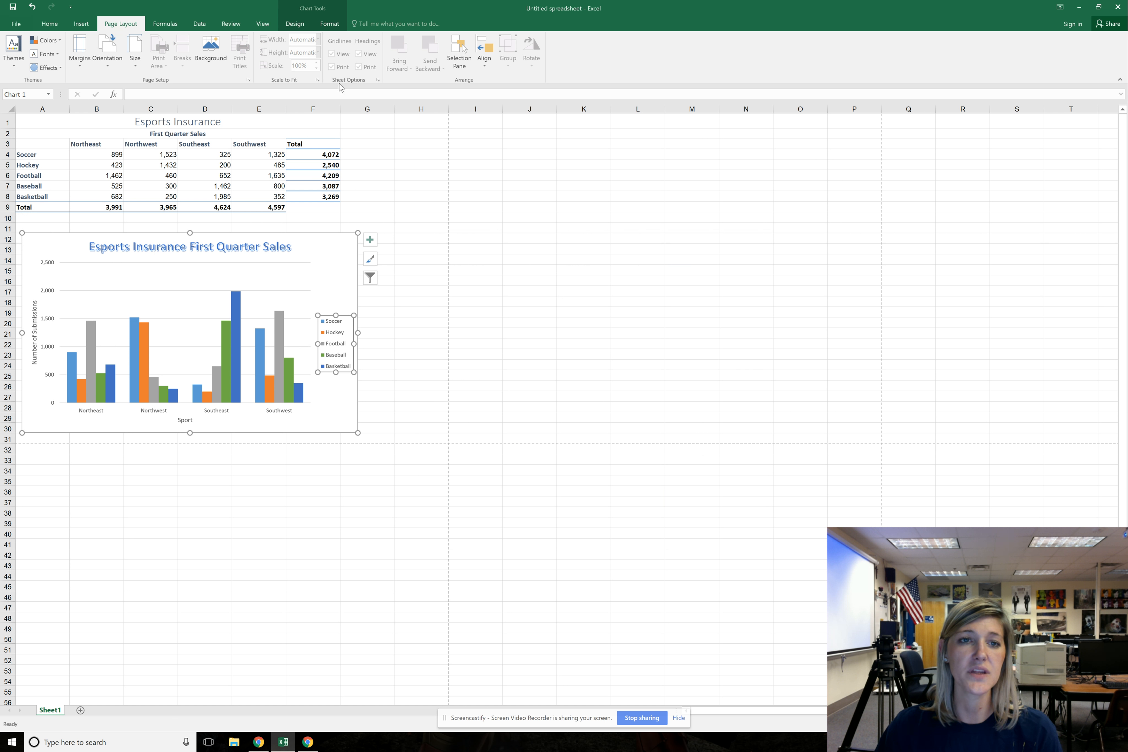
pyautogui.click(300, 25)
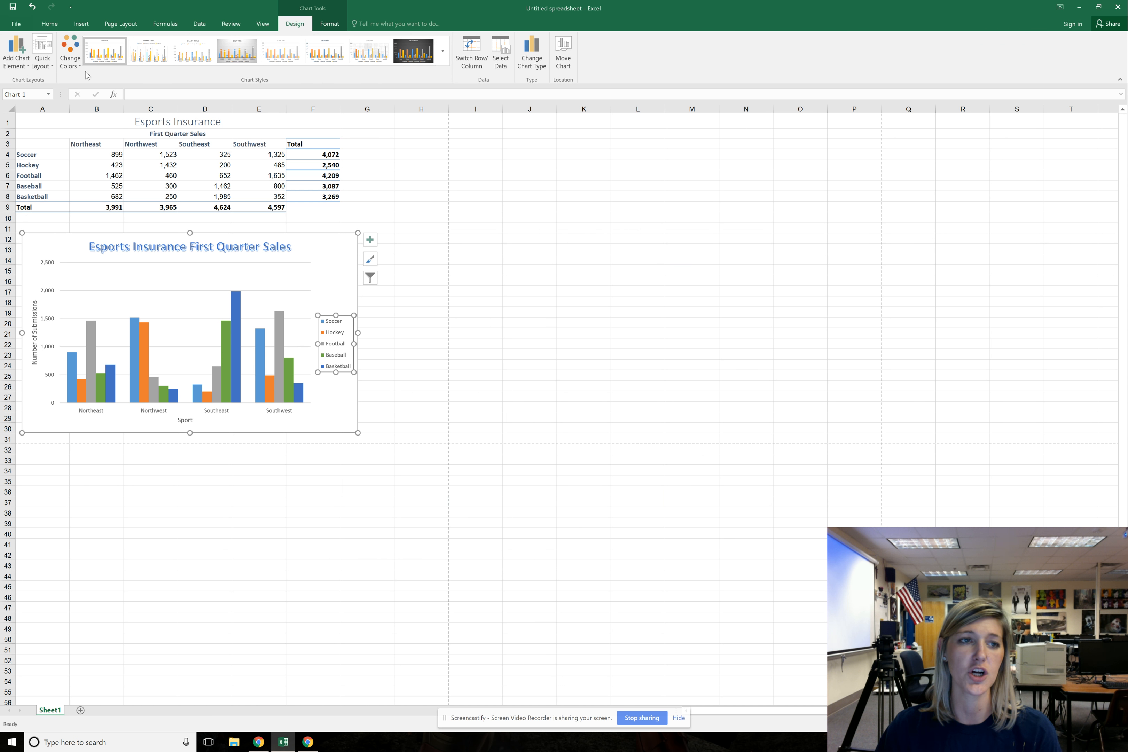
pyautogui.click(70, 58)
pyautogui.click(71, 58)
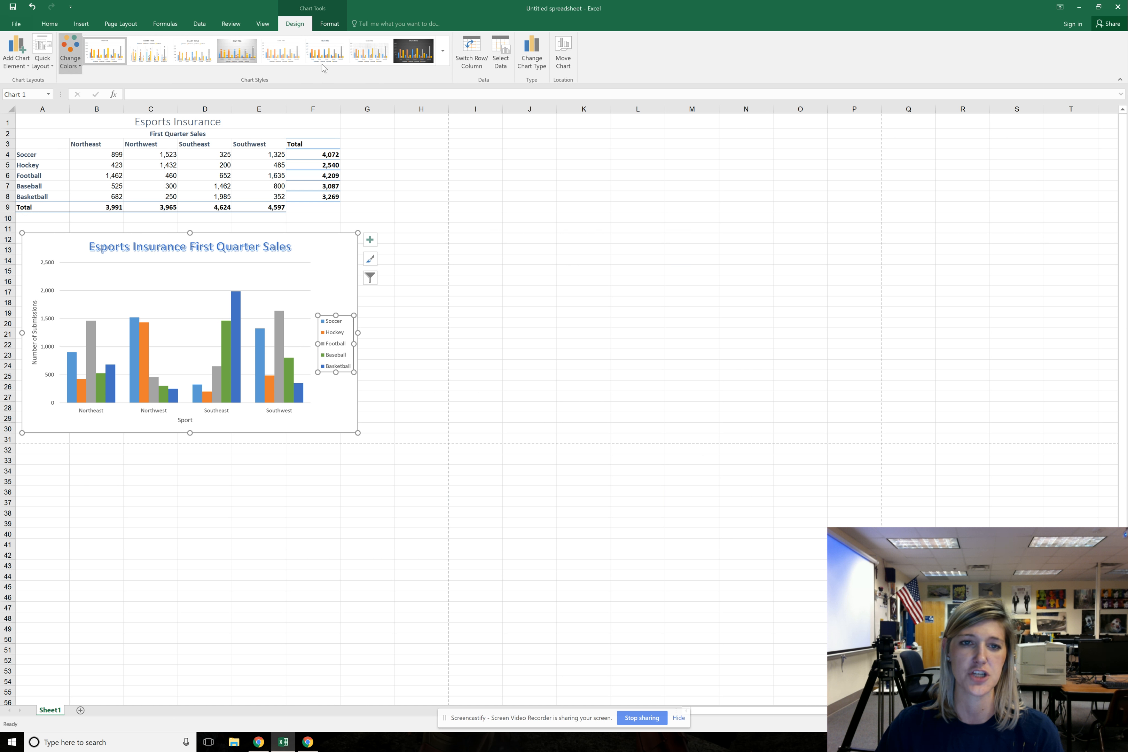
pyautogui.click(442, 54)
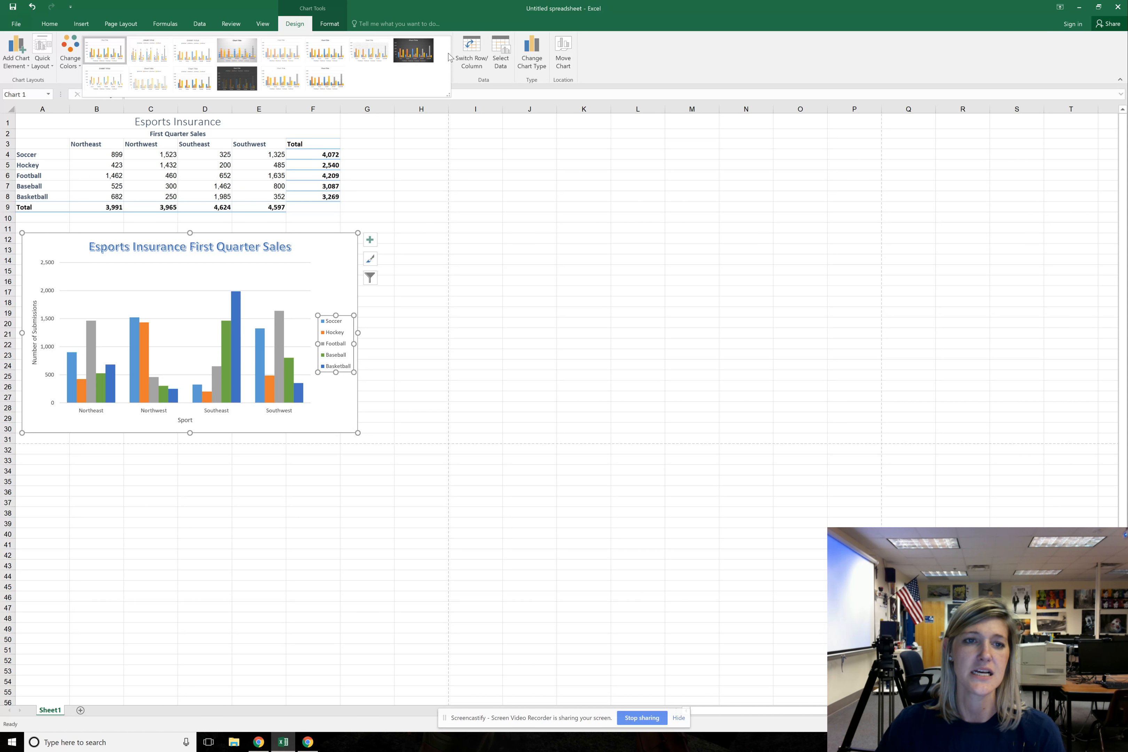
pyautogui.click(727, 53)
pyautogui.click(330, 24)
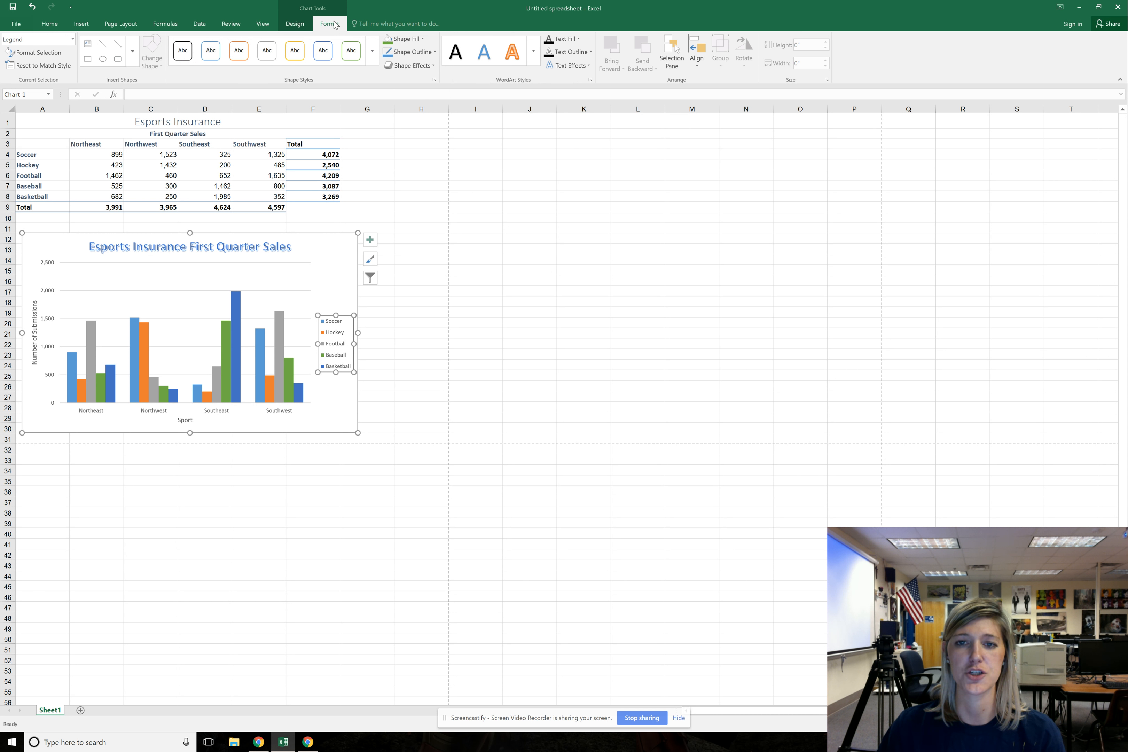
pyautogui.click(408, 358)
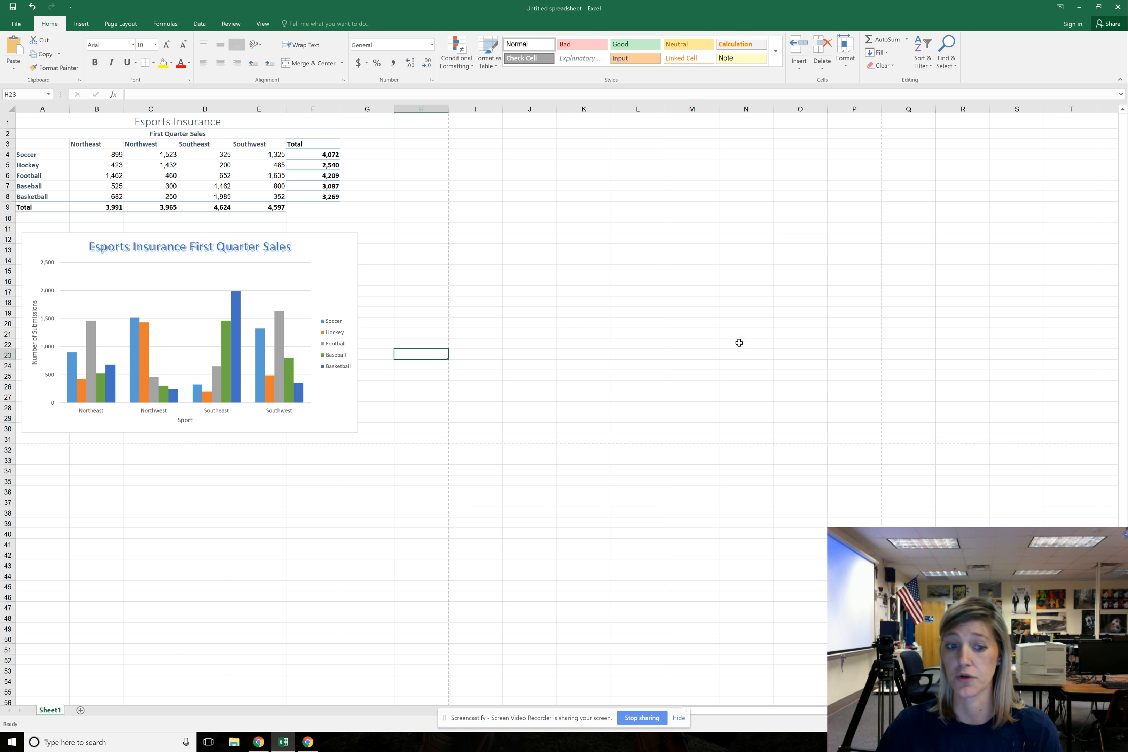
# Copy the sales table from Sheet1 into cell A1 of a new sheet, and autofit the Southwest column
pyautogui.click(80, 711)
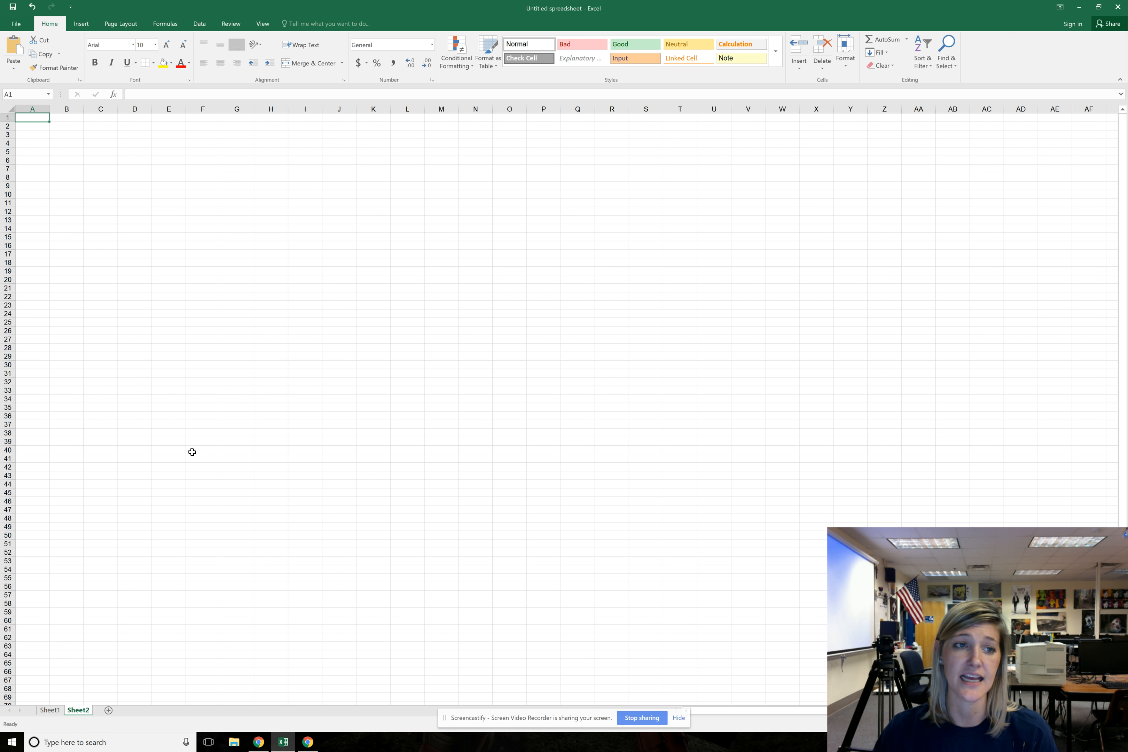
pyautogui.click(50, 710)
pyautogui.moveTo(39, 127); pyautogui.dragTo(290, 206)
pyautogui.hotkey('ctrl', 'c')
pyautogui.click(78, 710)
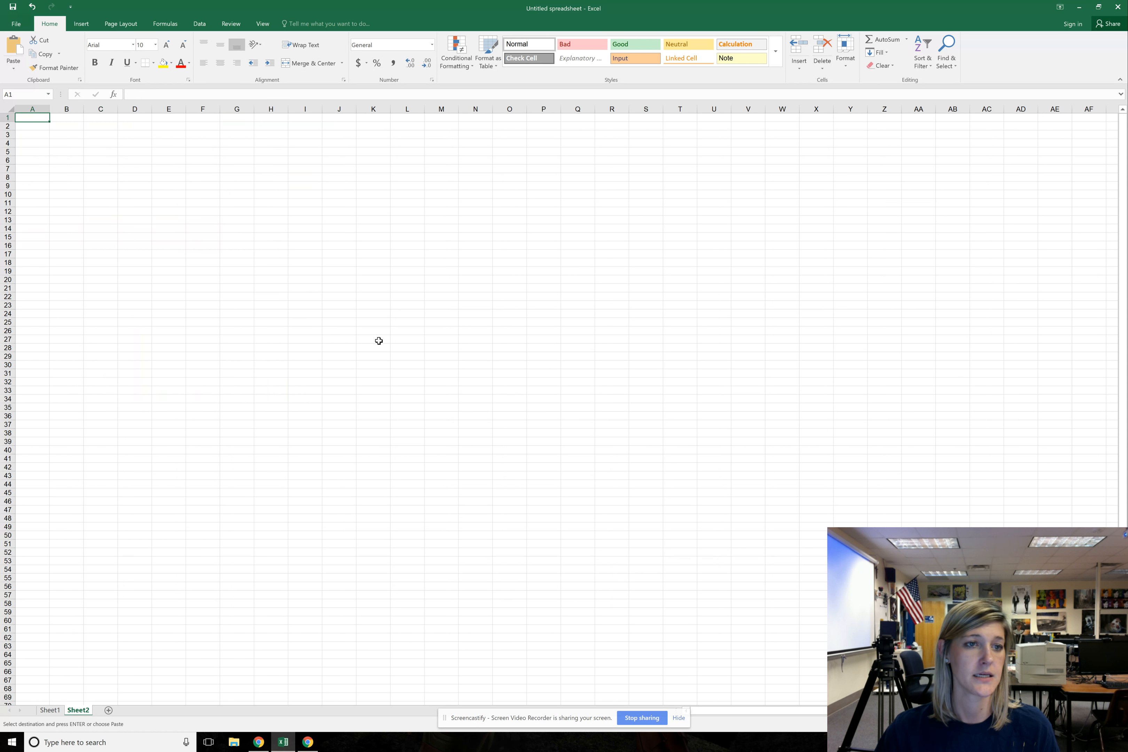
pyautogui.hotkey('ctrl', 'v')
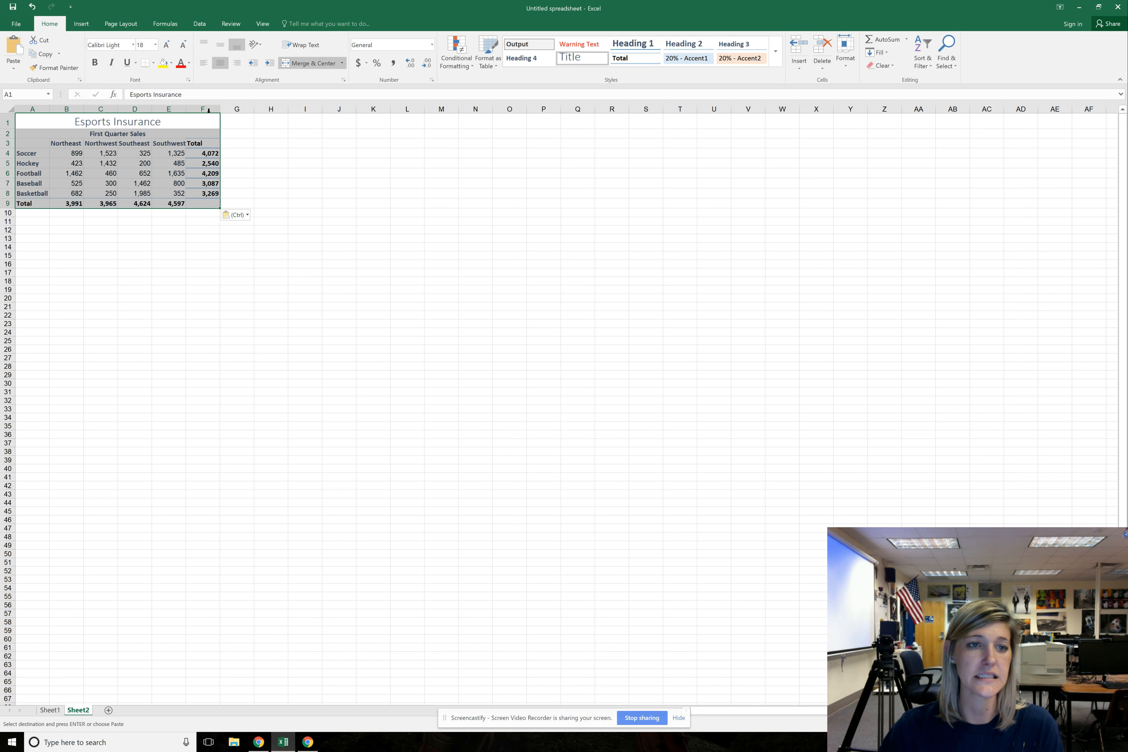
pyautogui.doubleClick(186, 111)
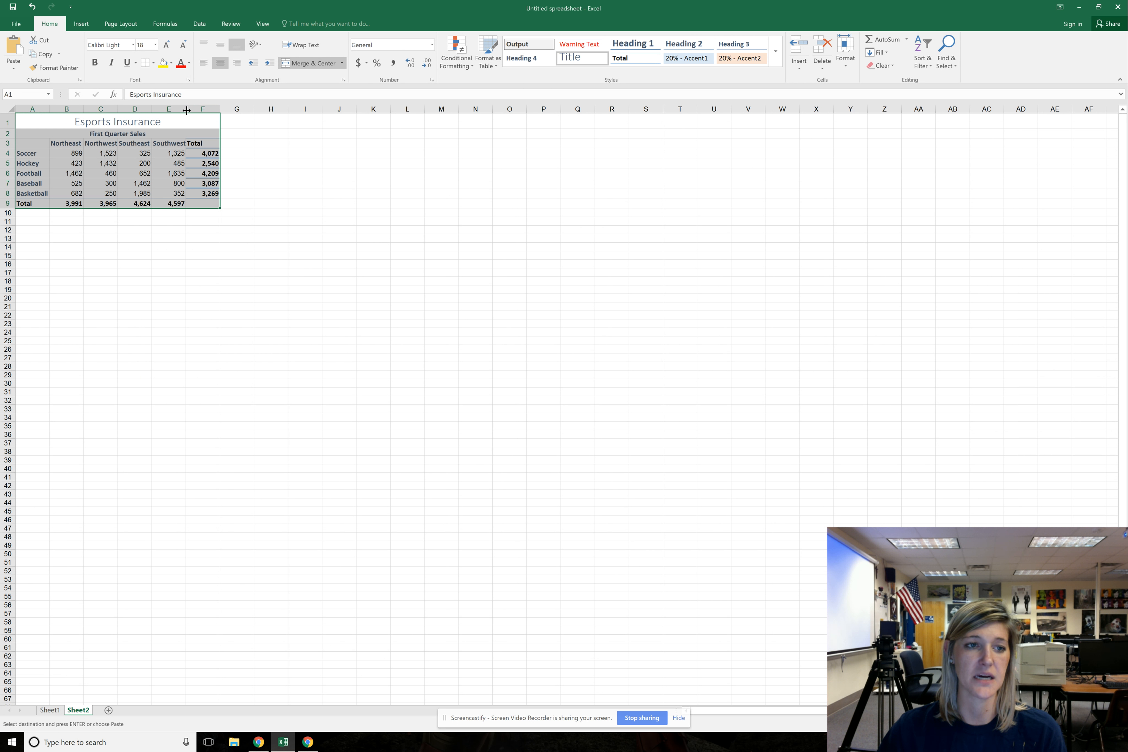
pyautogui.click(212, 272)
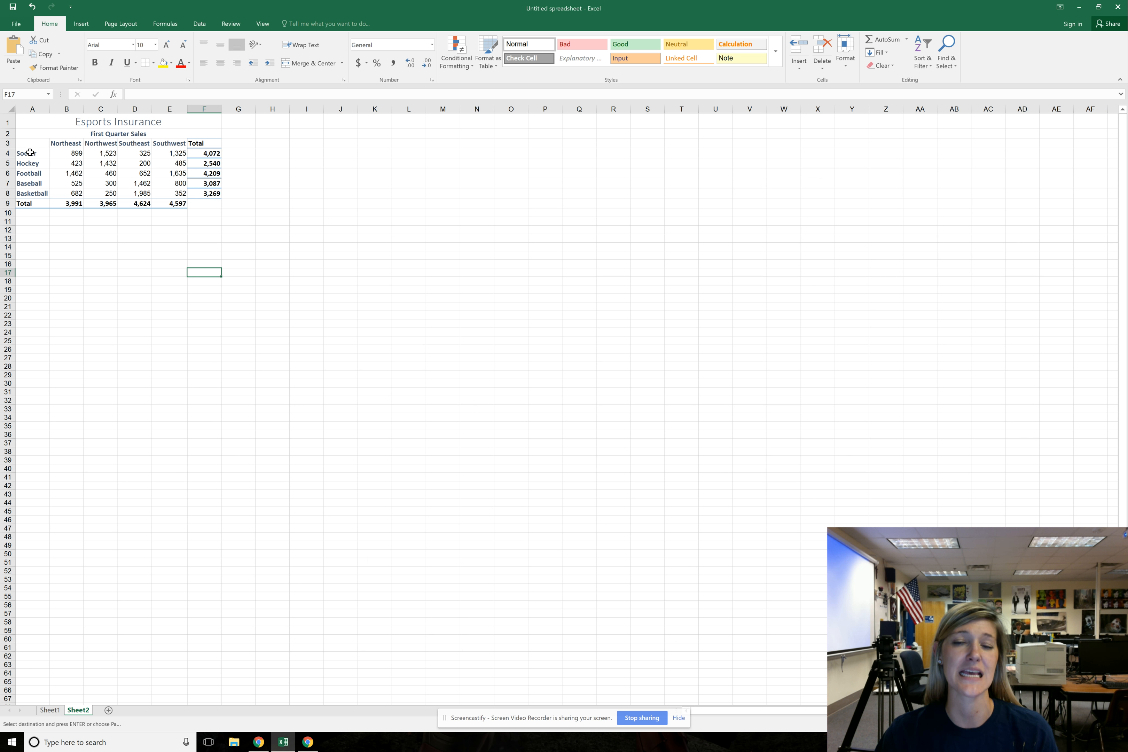
pyautogui.moveTo(30, 156); pyautogui.dragTo(29, 192)
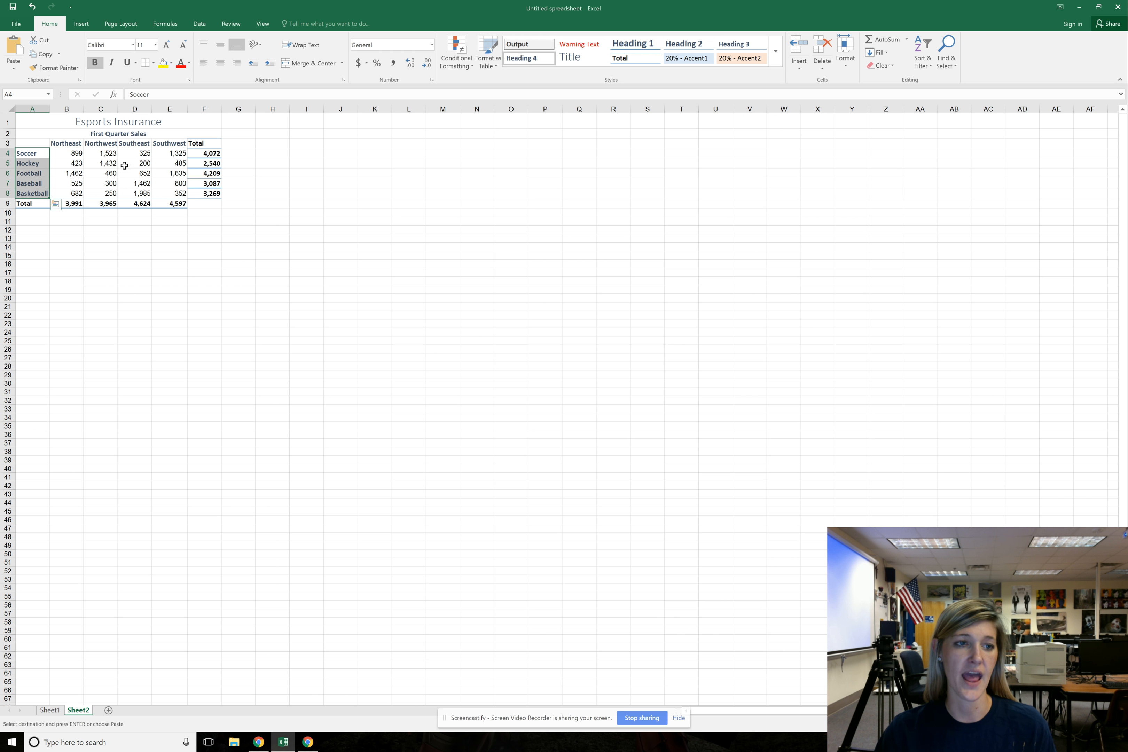
pyautogui.moveTo(67, 143); pyautogui.dragTo(70, 193)
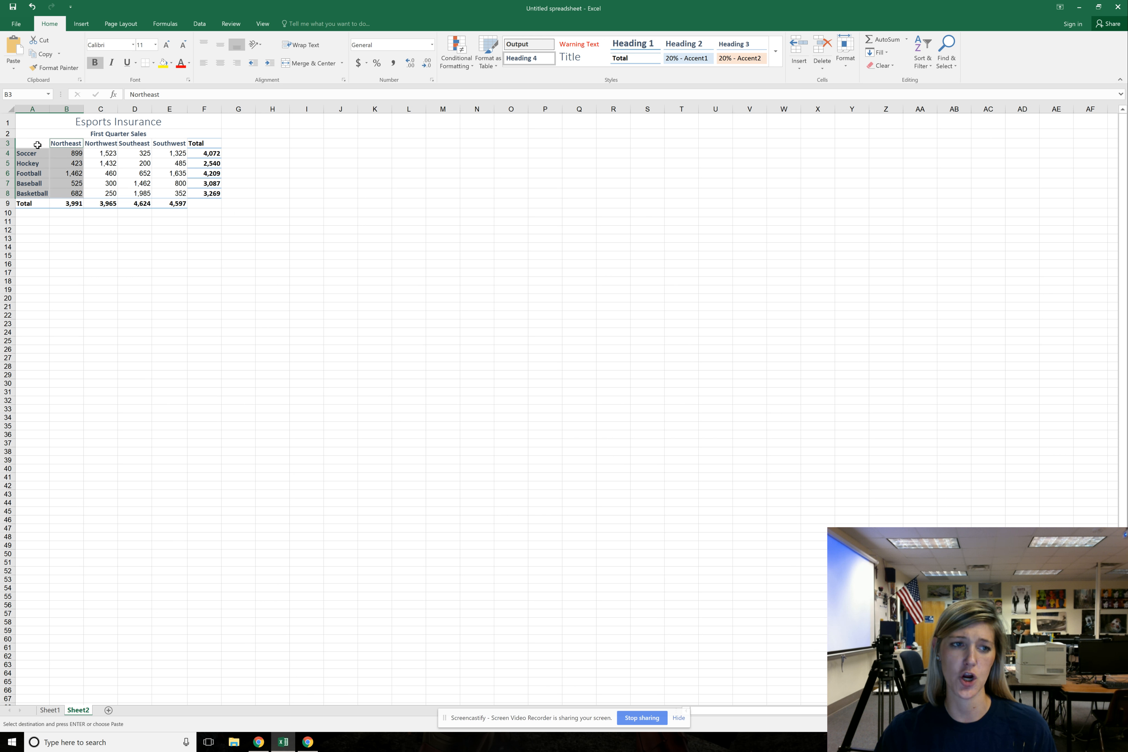
pyautogui.click(26, 144)
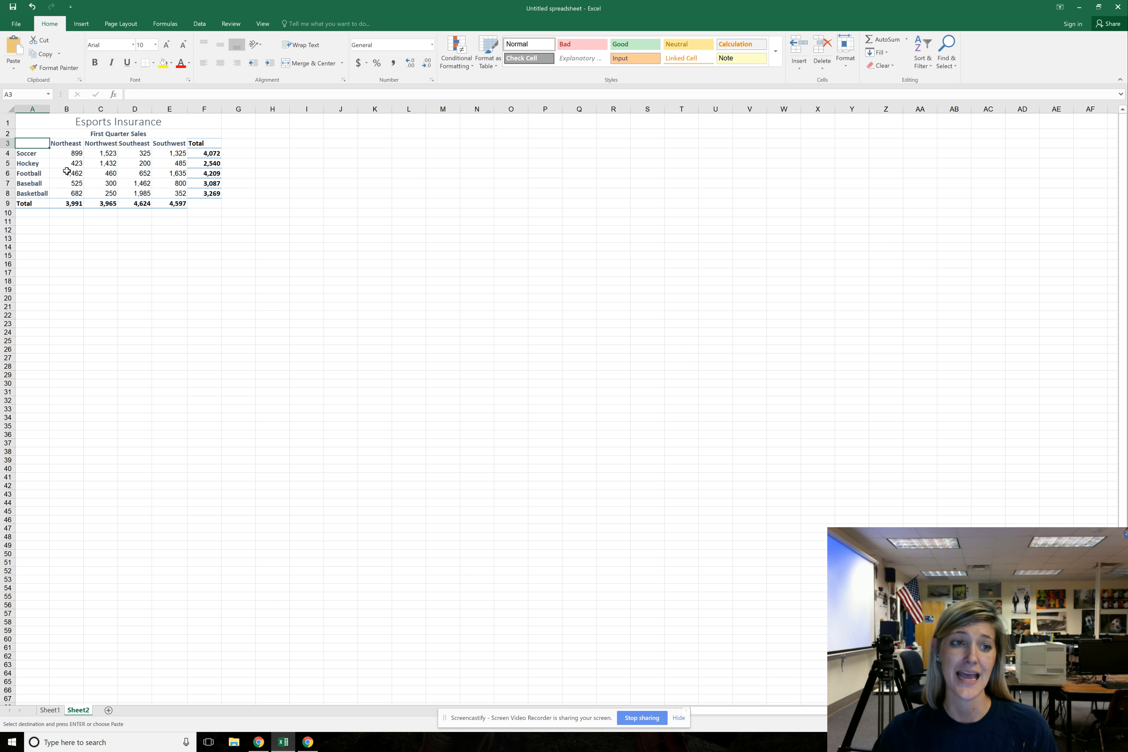
pyautogui.click(65, 182)
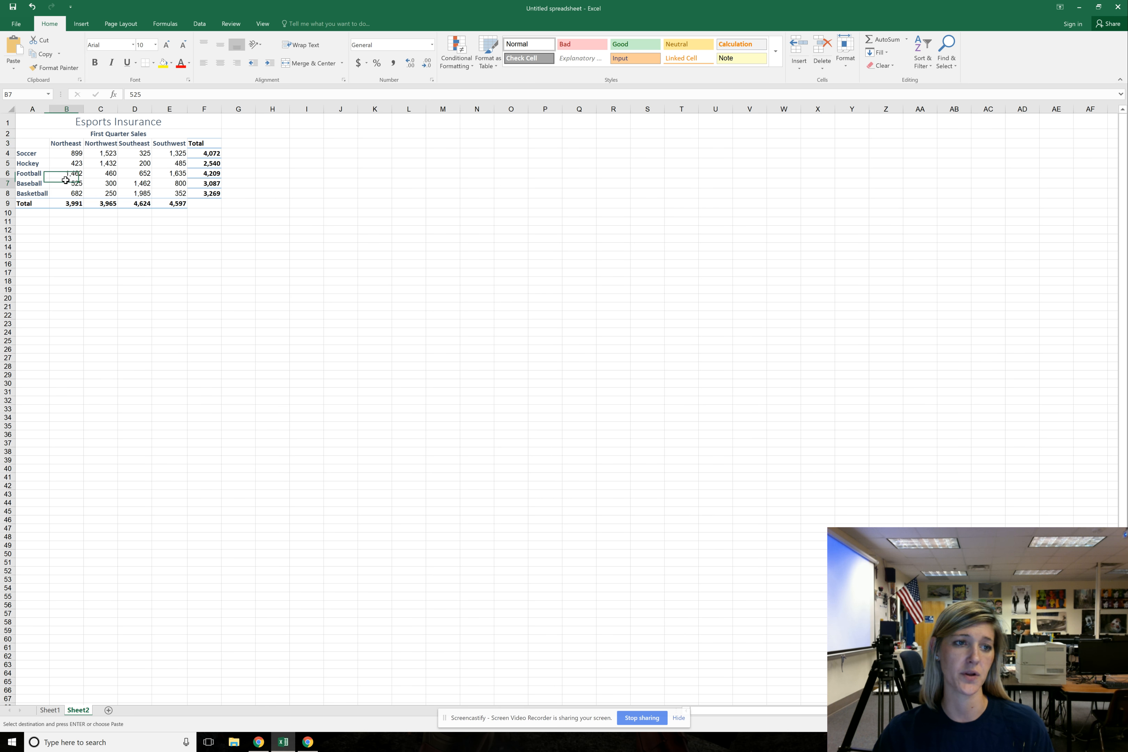
# Insert a clustered column chart of the sports using only the Northeast and Southeast columns, rows 3 to 8, and place it below the table
pyautogui.moveTo(32, 145); pyautogui.dragTo(76, 199)
pyautogui.moveTo(145, 145); pyautogui.dragTo(145, 196)
pyautogui.click(81, 23)
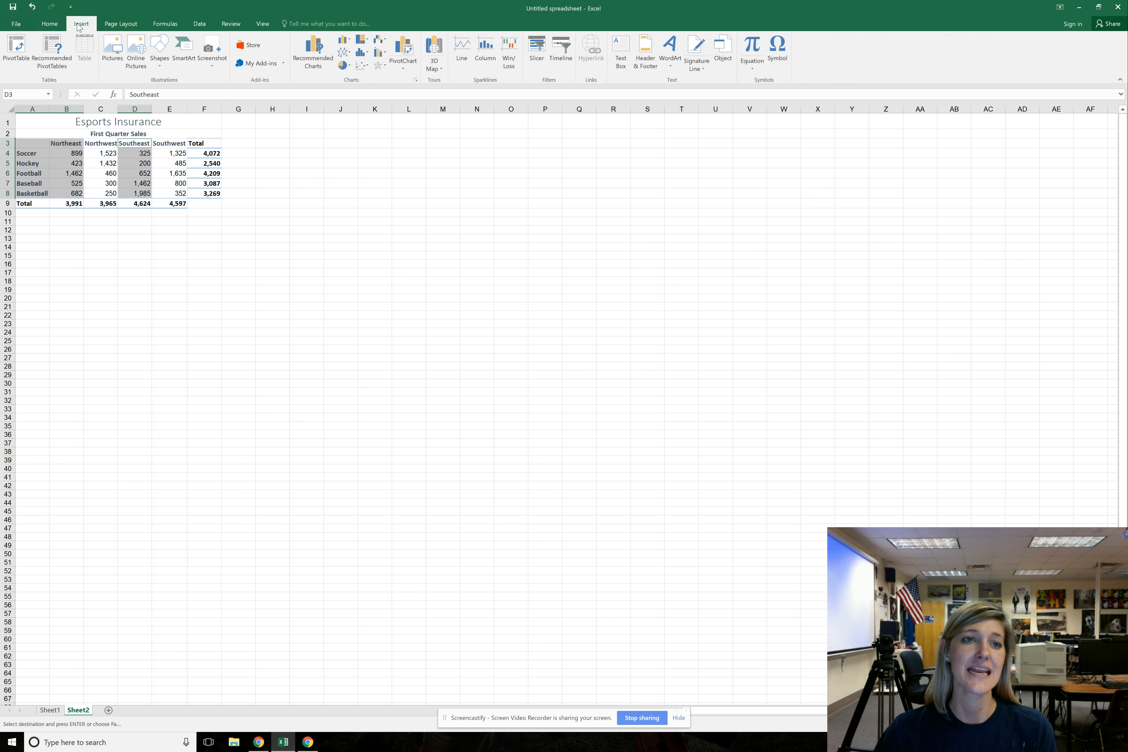
pyautogui.click(341, 67)
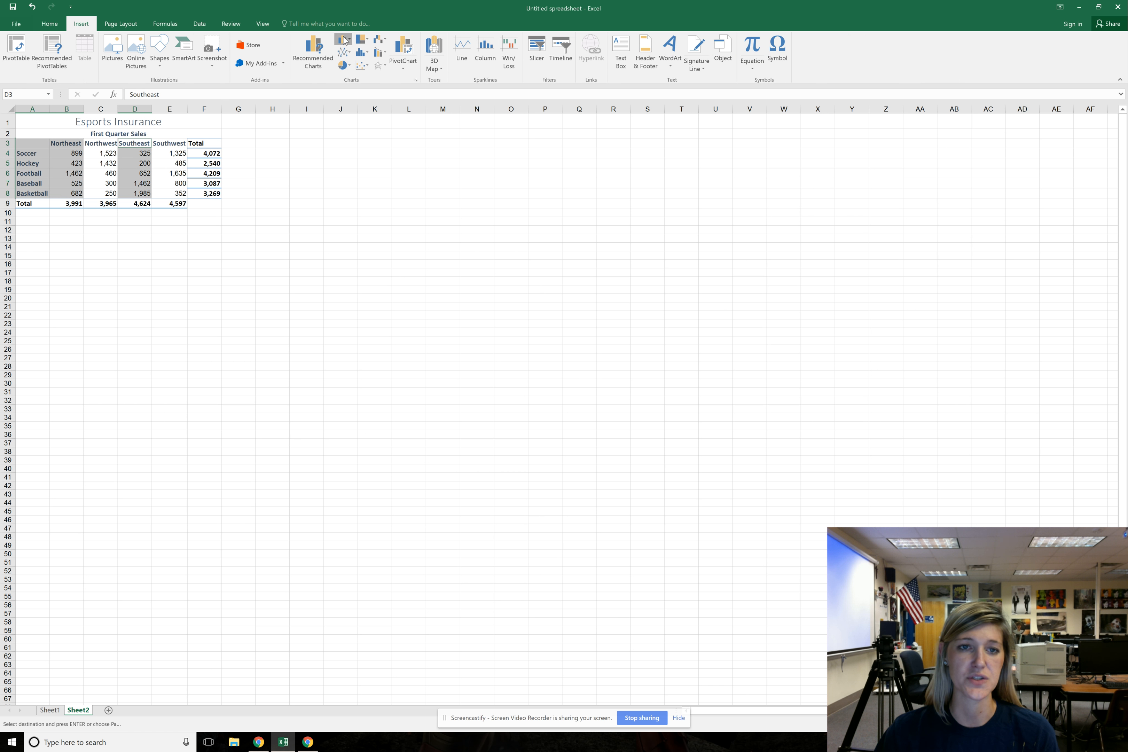
pyautogui.click(345, 106)
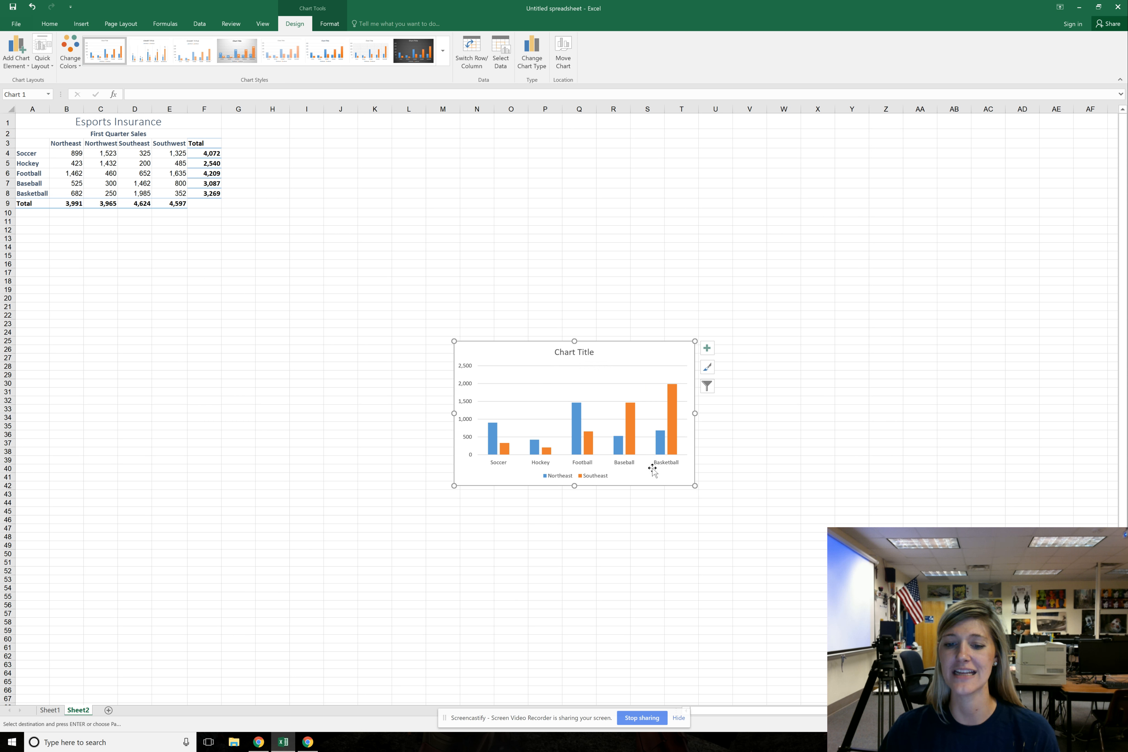
pyautogui.moveTo(646, 358); pyautogui.dragTo(311, 296)
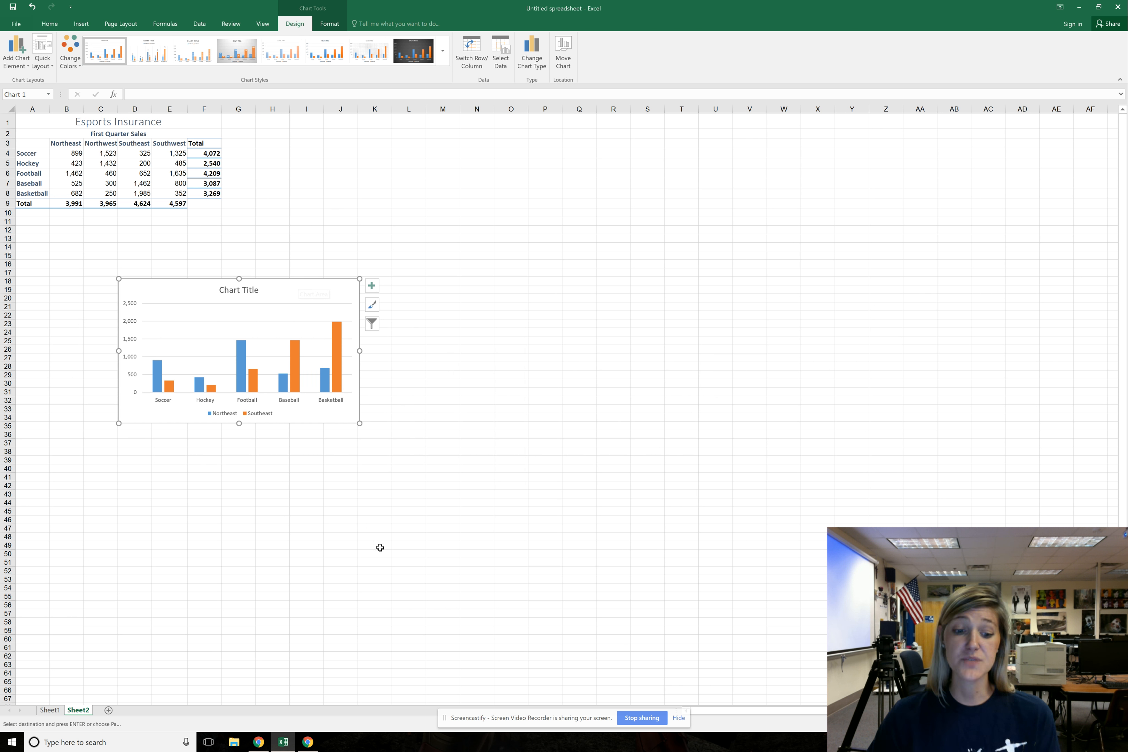
# Switch to the Google Sheets copy of the sales table in Chrome and insert a chart from the range A3:E8
pyautogui.click(304, 744)
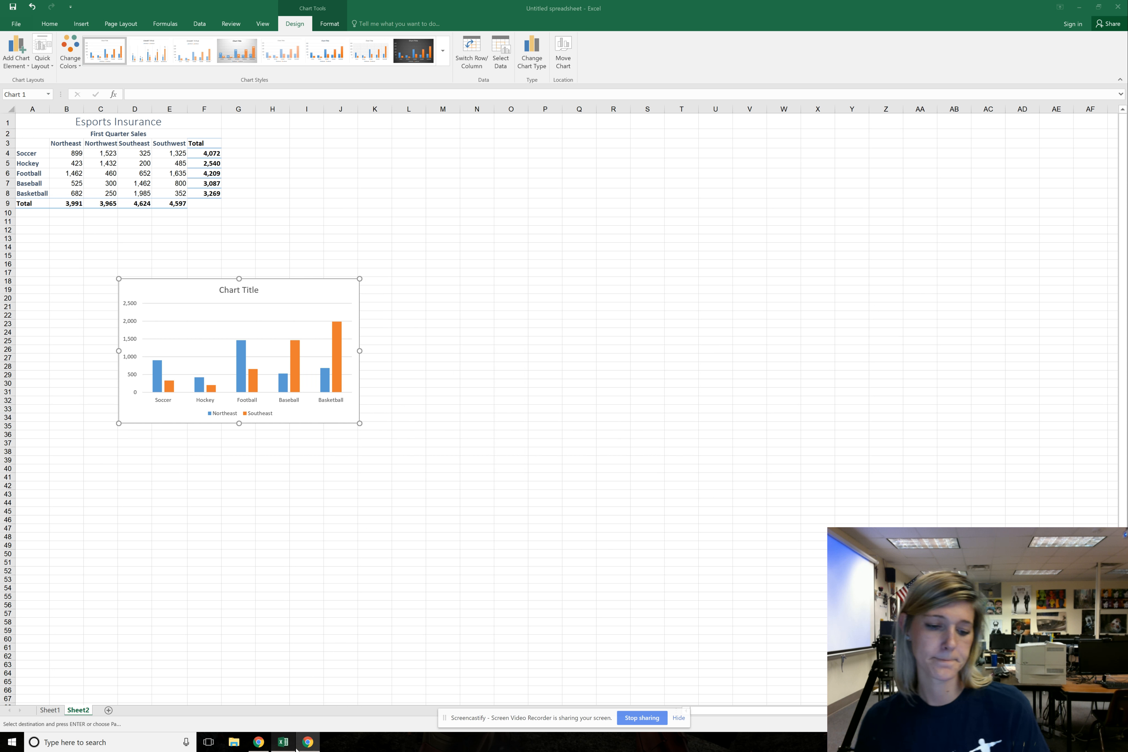
pyautogui.click(258, 742)
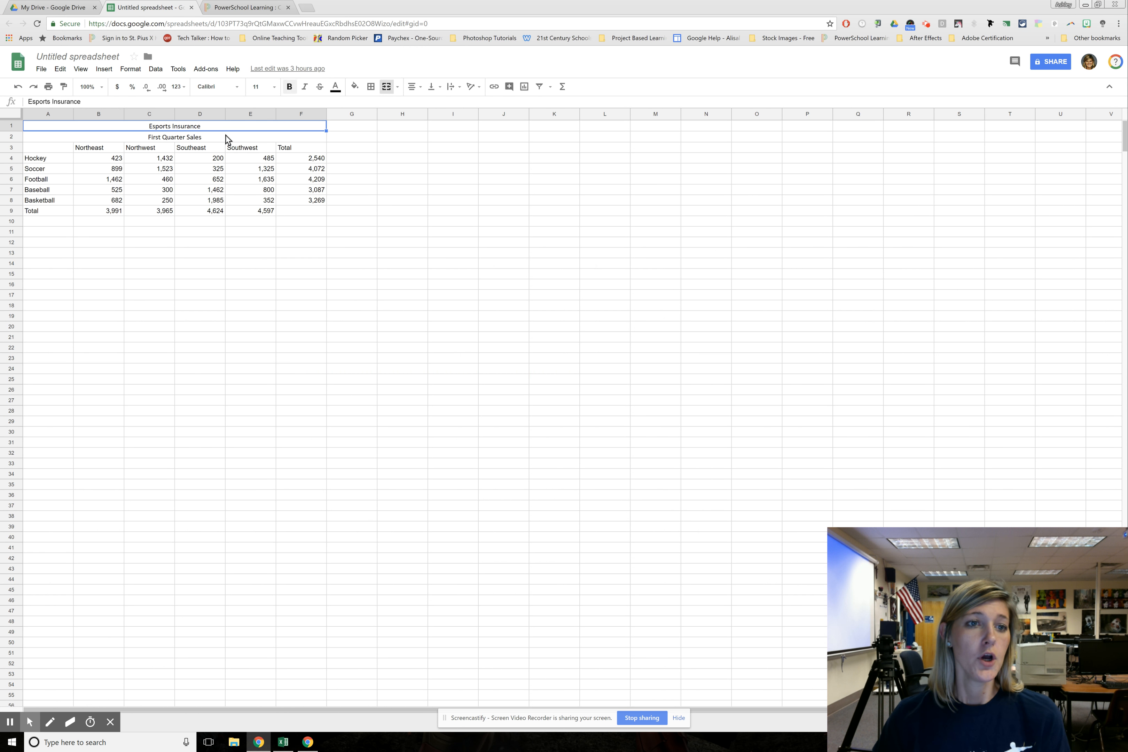
pyautogui.click(241, 253)
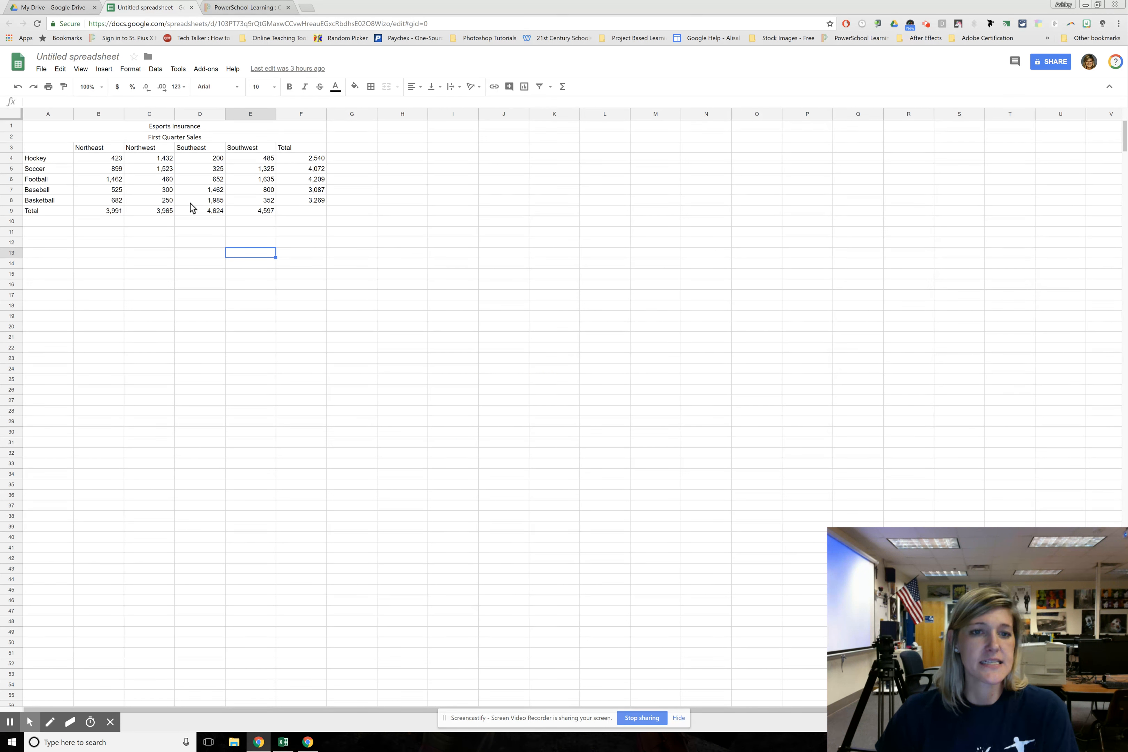
pyautogui.moveTo(48, 147); pyautogui.dragTo(245, 202)
pyautogui.click(105, 69)
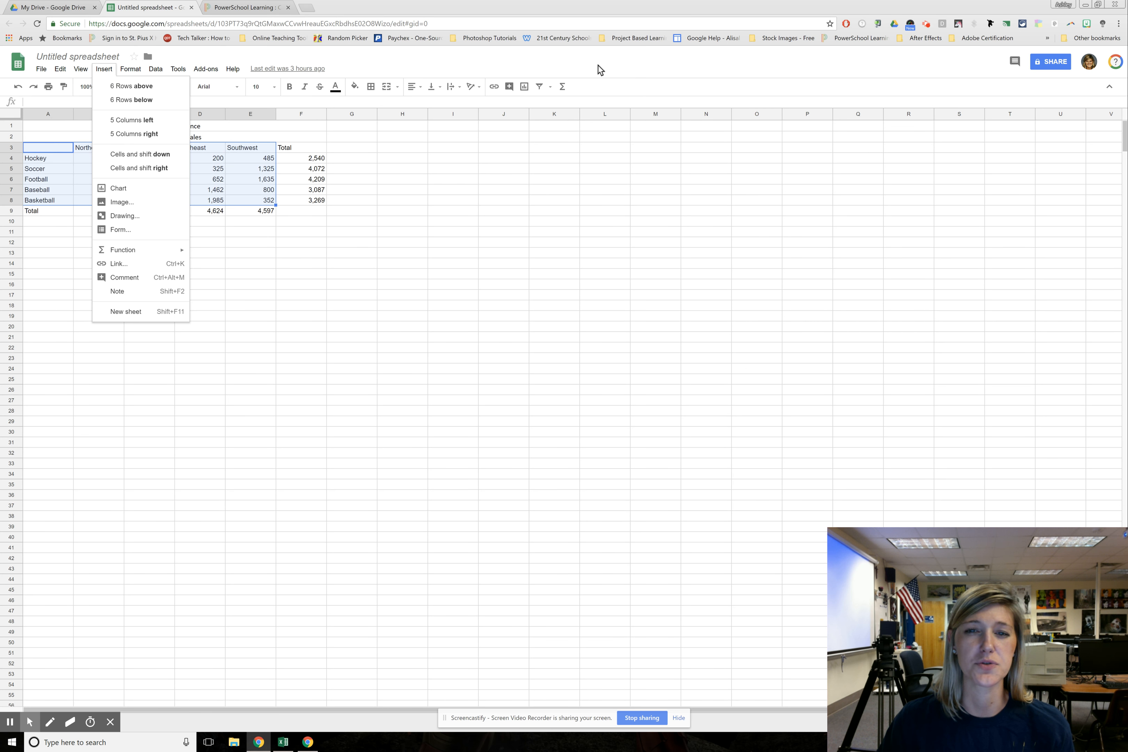
pyautogui.click(524, 88)
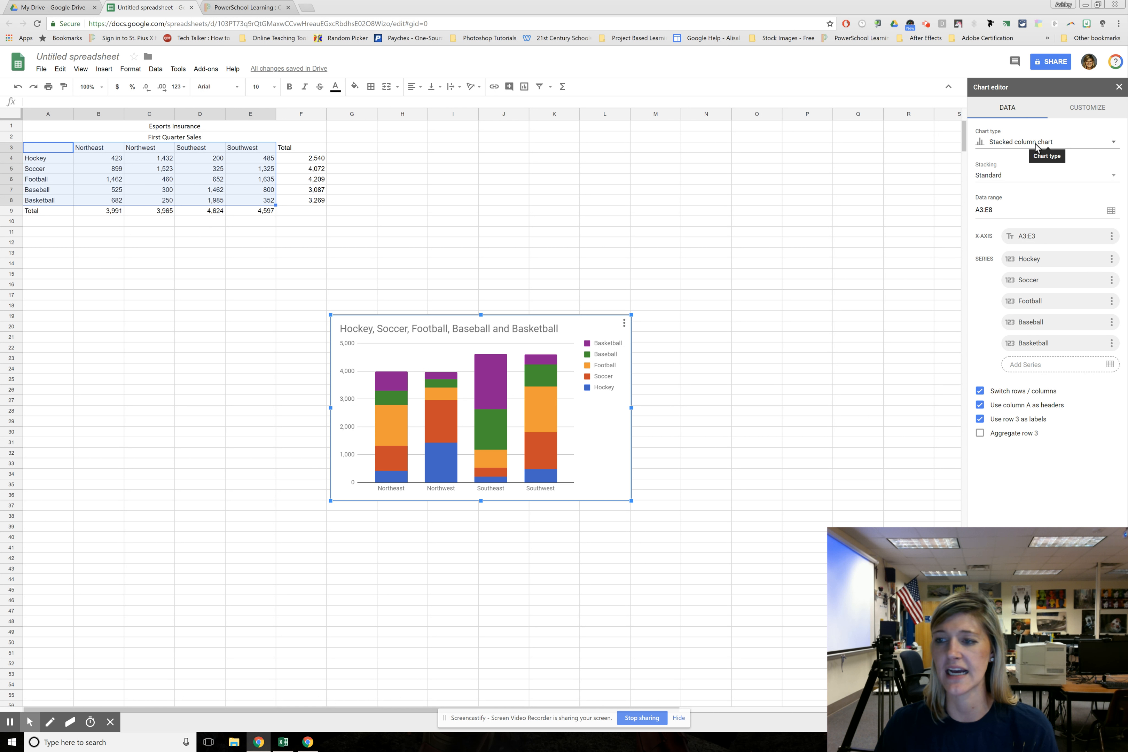
# Change the chart type from stacked column to the plain Column chart
pyautogui.click(1114, 142)
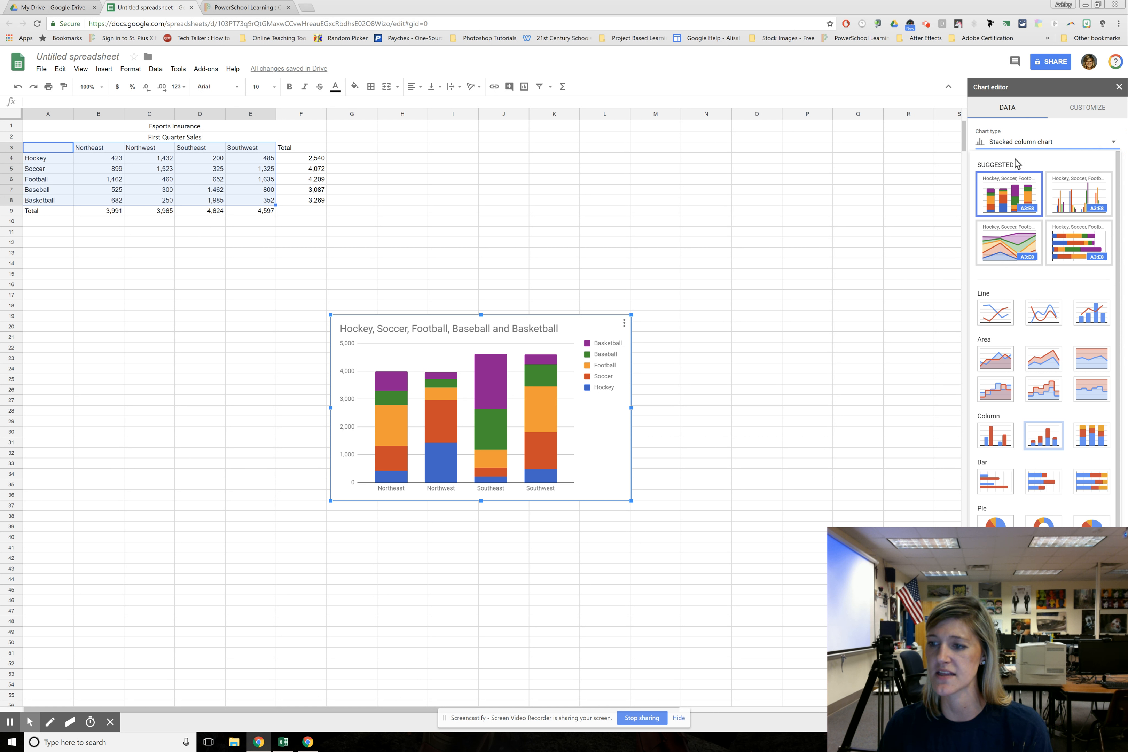
pyautogui.click(993, 439)
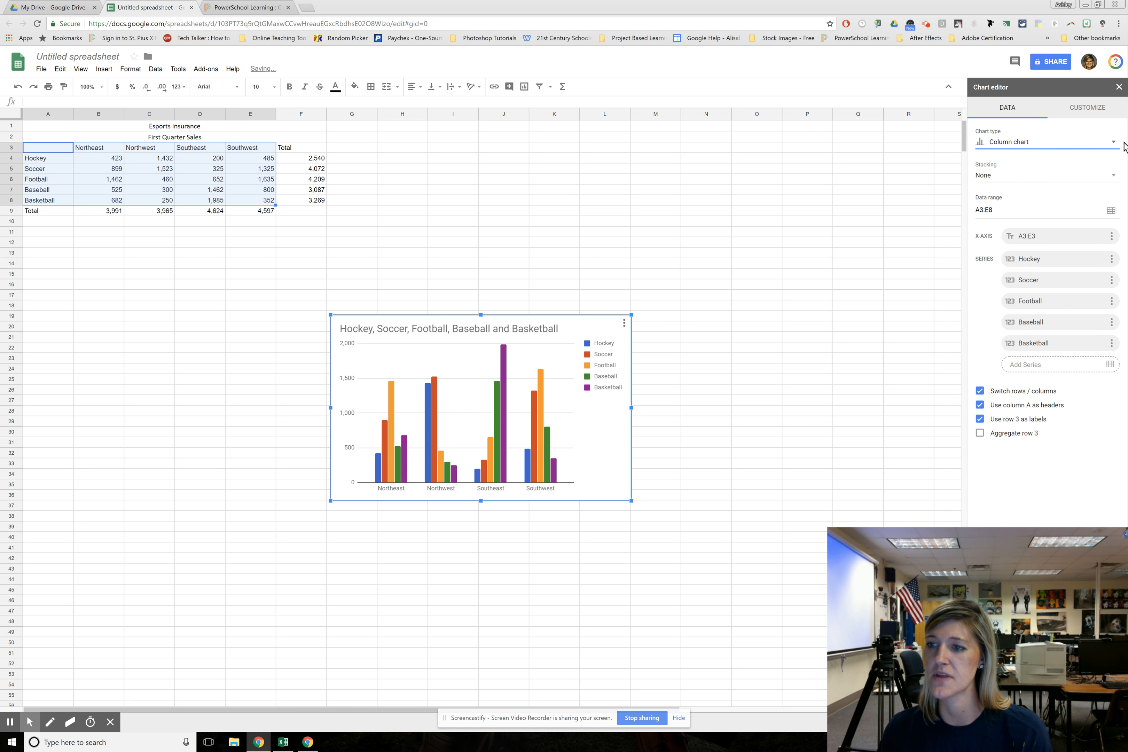
pyautogui.click(1113, 143)
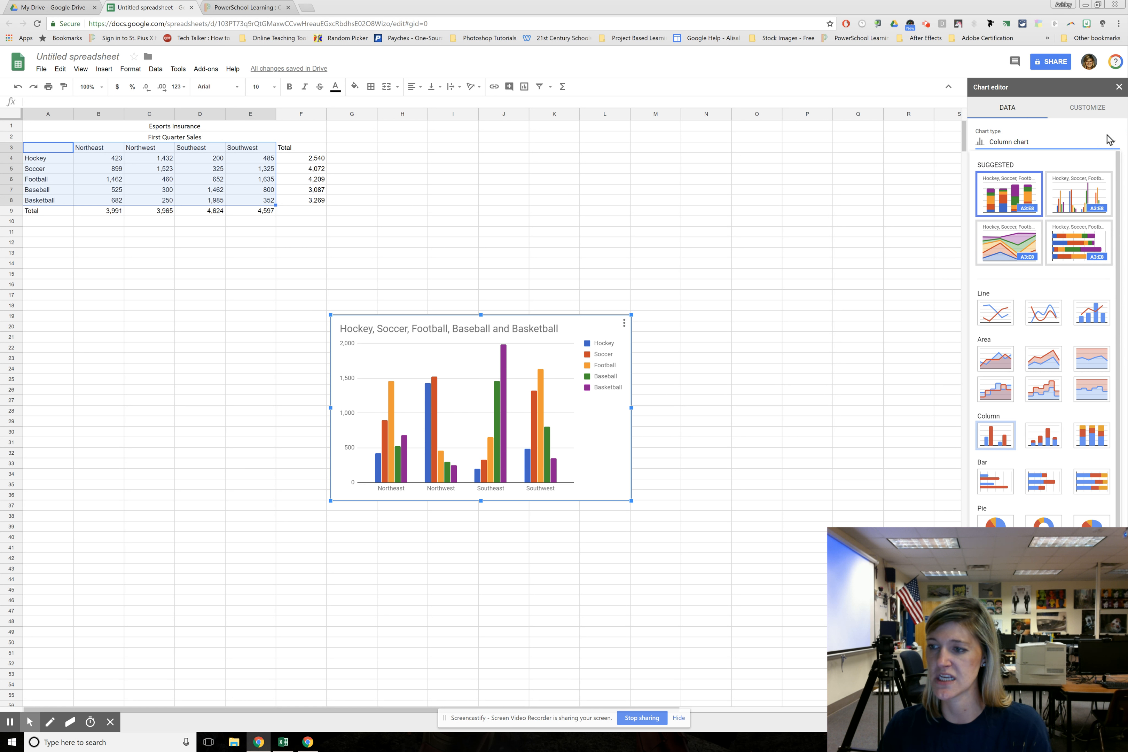
pyautogui.click(1113, 145)
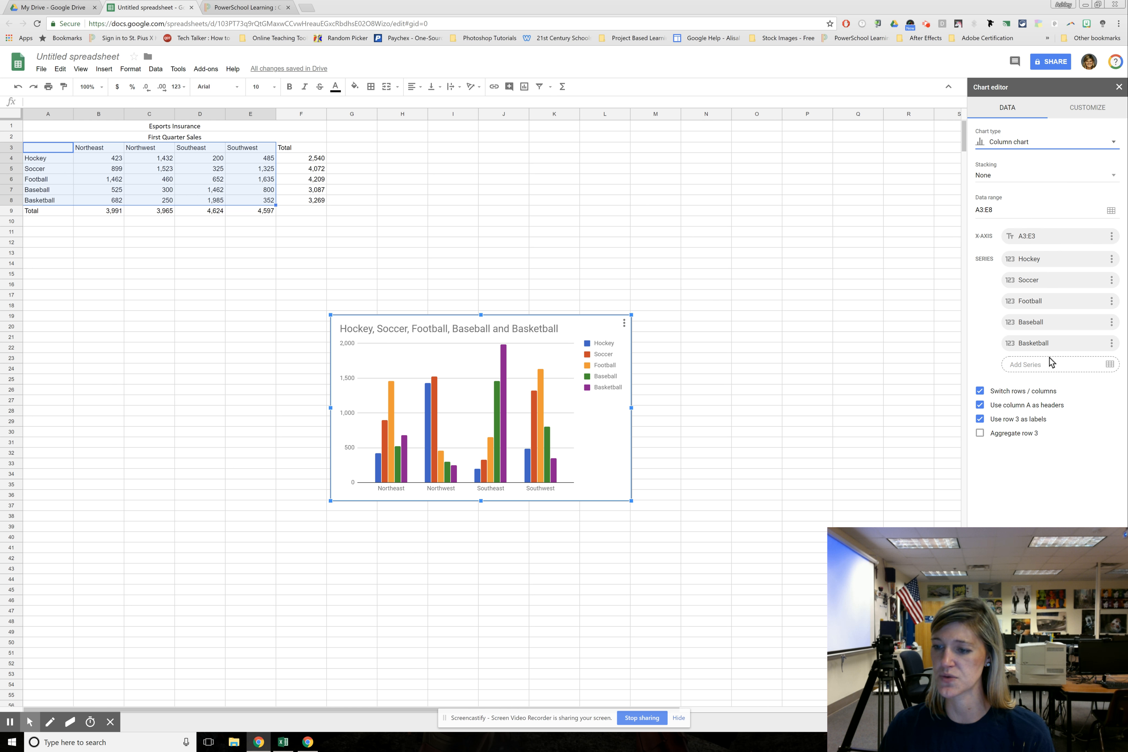
# Try out the options for switching rows and columns and using row 3 as labels, leaving both enabled
pyautogui.click(980, 390)
pyautogui.click(979, 369)
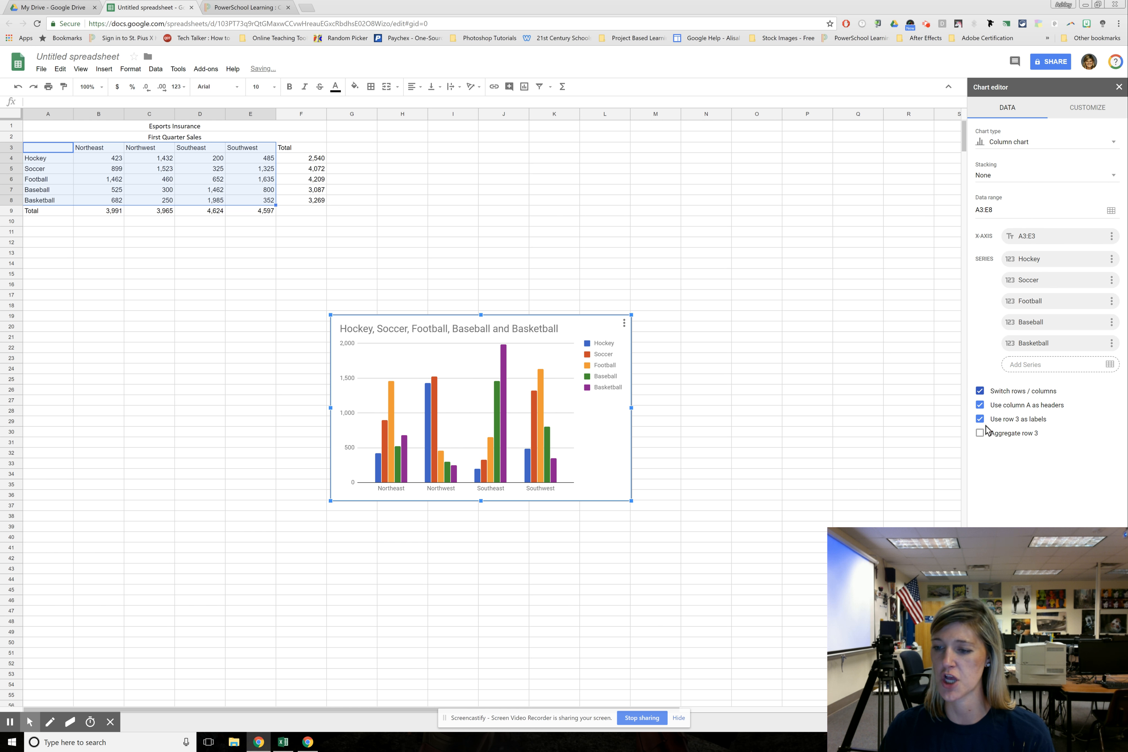
pyautogui.click(981, 419)
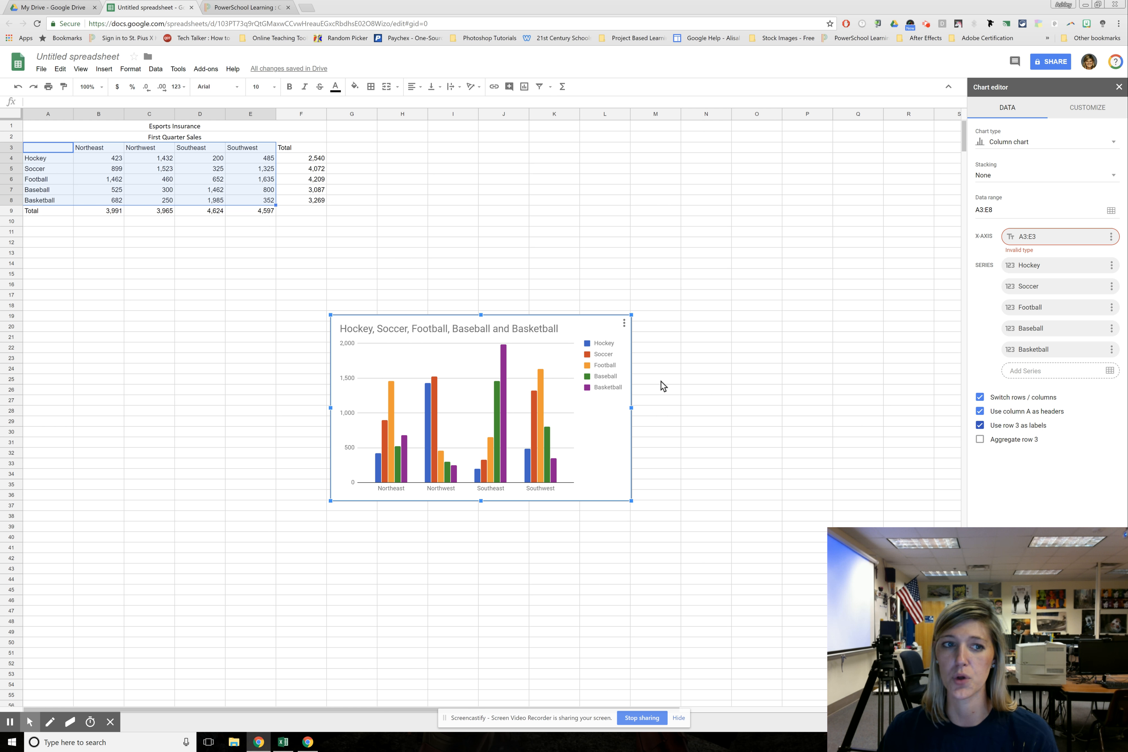
# Try to open the chart style customization settings, including by reopening the chart for editing
pyautogui.click(1092, 112)
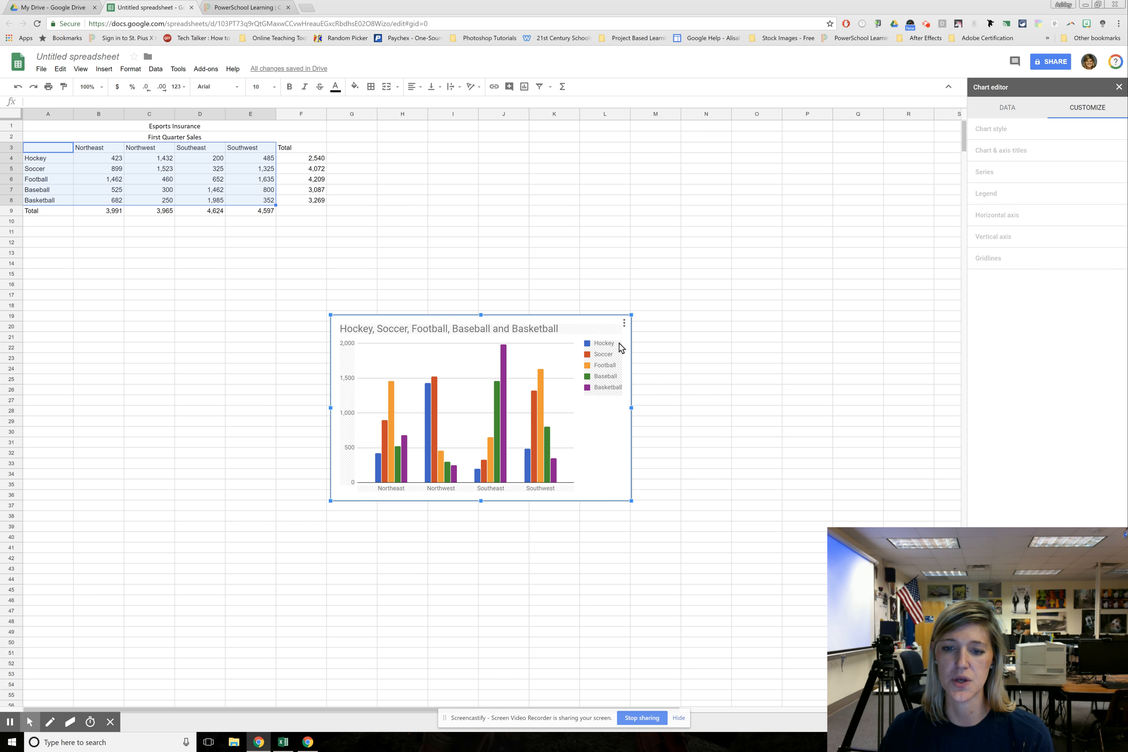
pyautogui.click(624, 325)
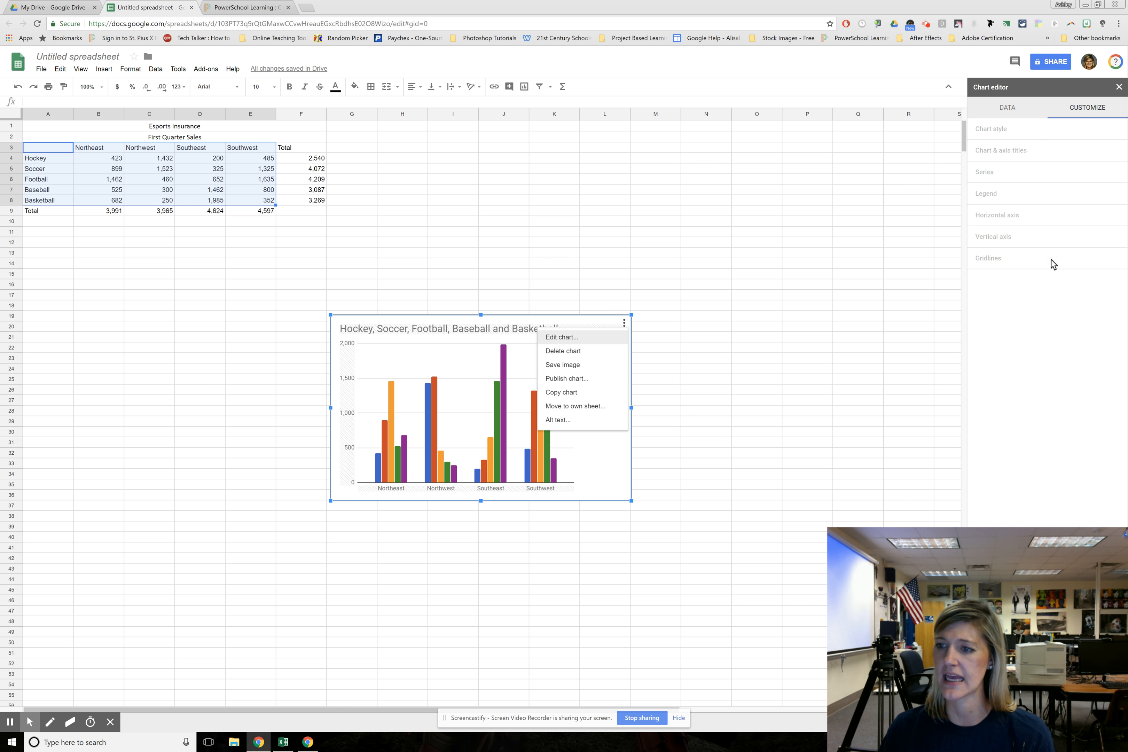
pyautogui.click(991, 127)
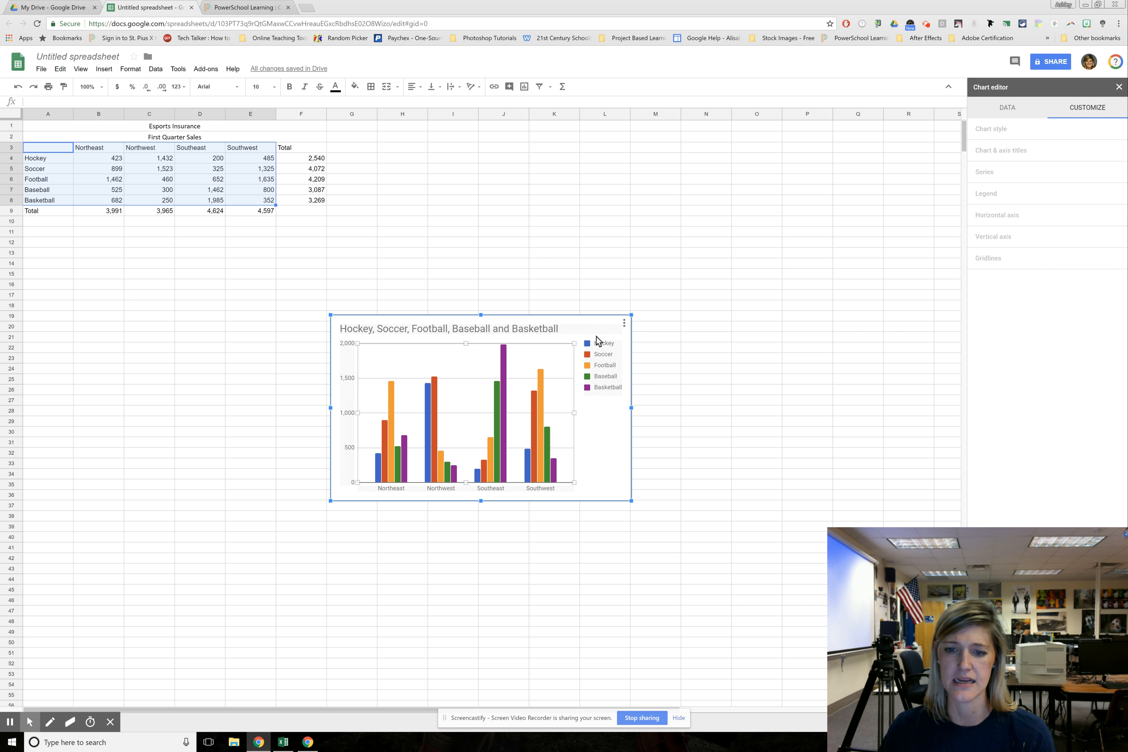
pyautogui.click(623, 324)
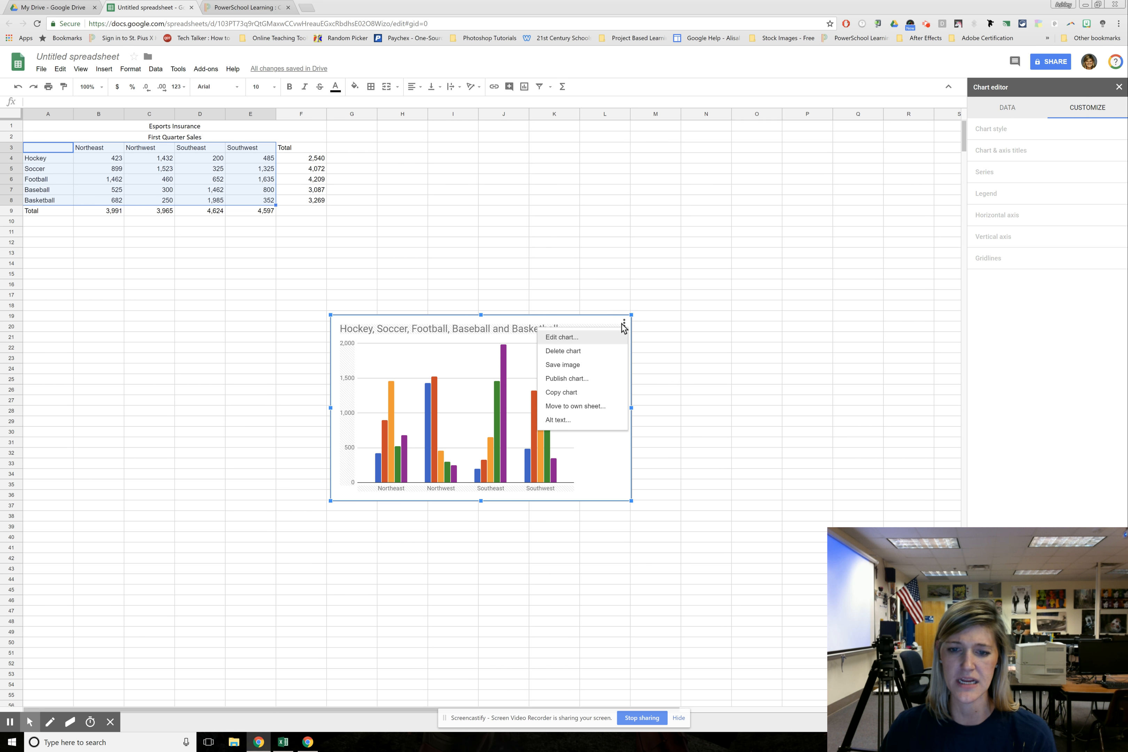
pyautogui.click(563, 338)
pyautogui.click(988, 117)
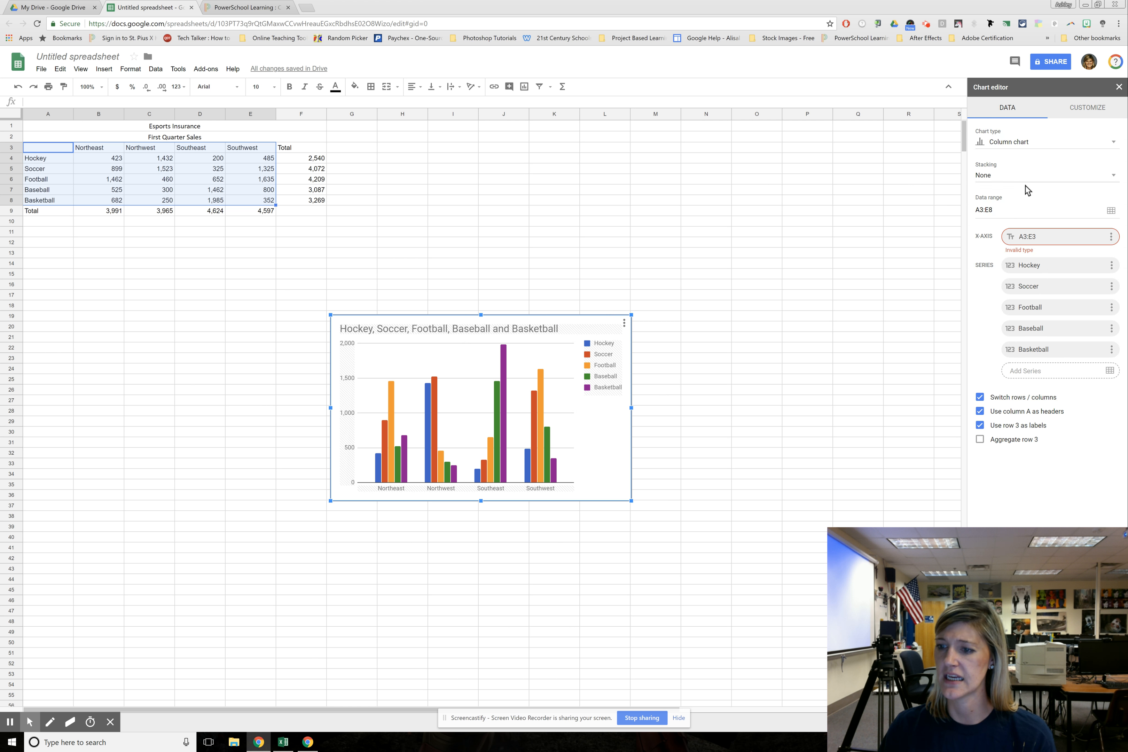
pyautogui.click(1076, 110)
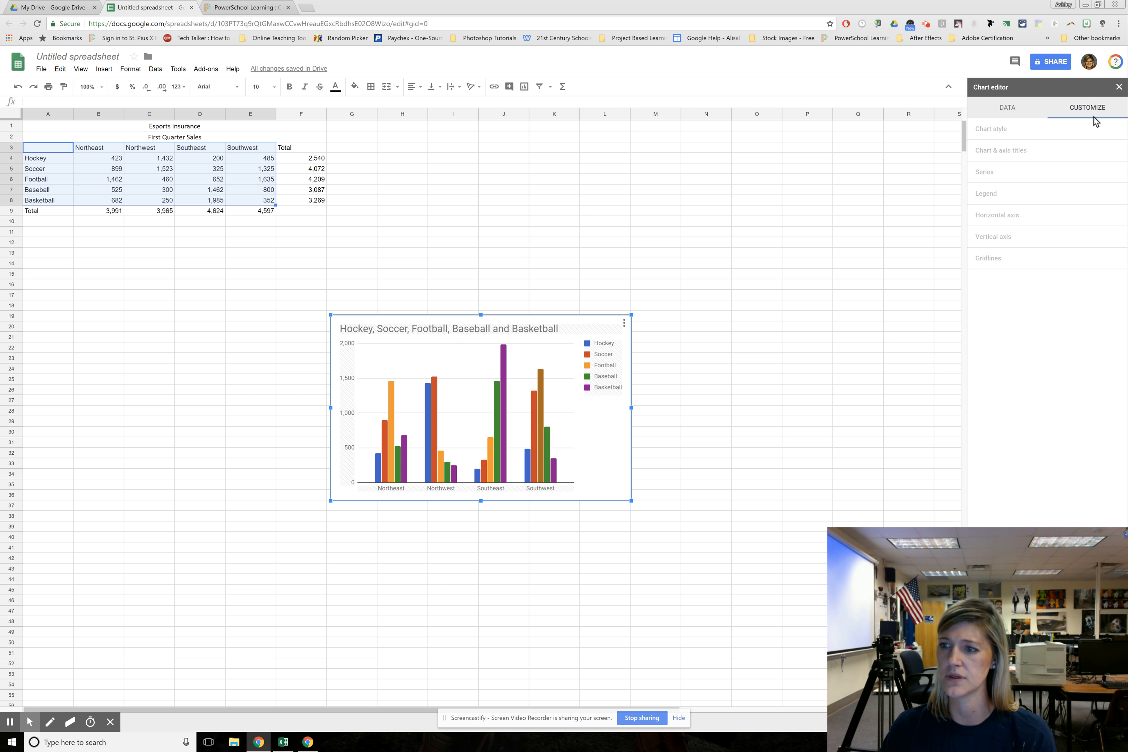
pyautogui.click(1007, 111)
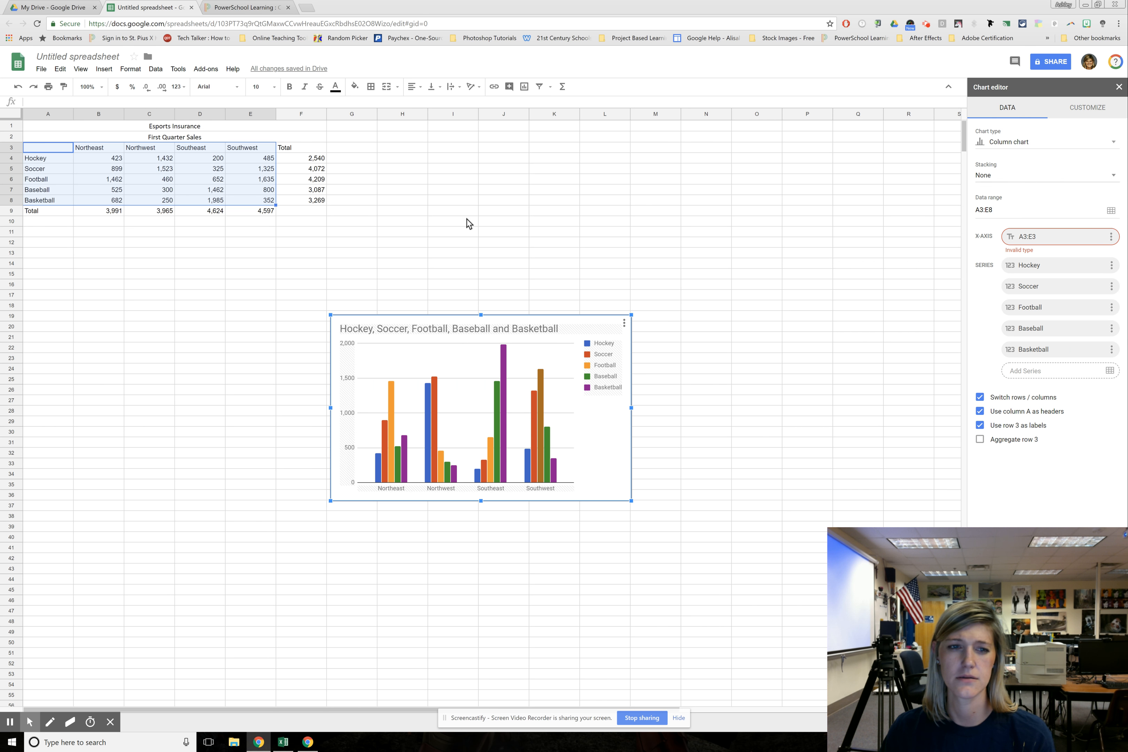
# Deselect the chart, reopen it for editing to look at its customization categories, and close the chart editor
pyautogui.click(698, 370)
pyautogui.click(562, 328)
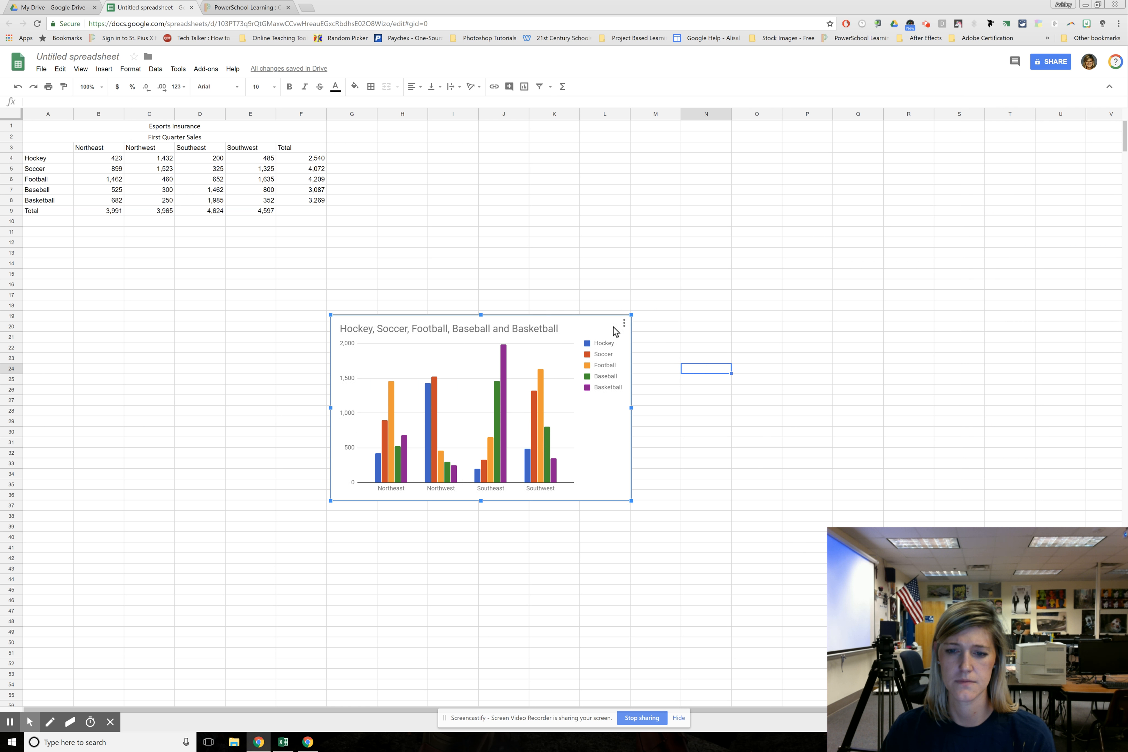
pyautogui.click(624, 323)
pyautogui.click(560, 337)
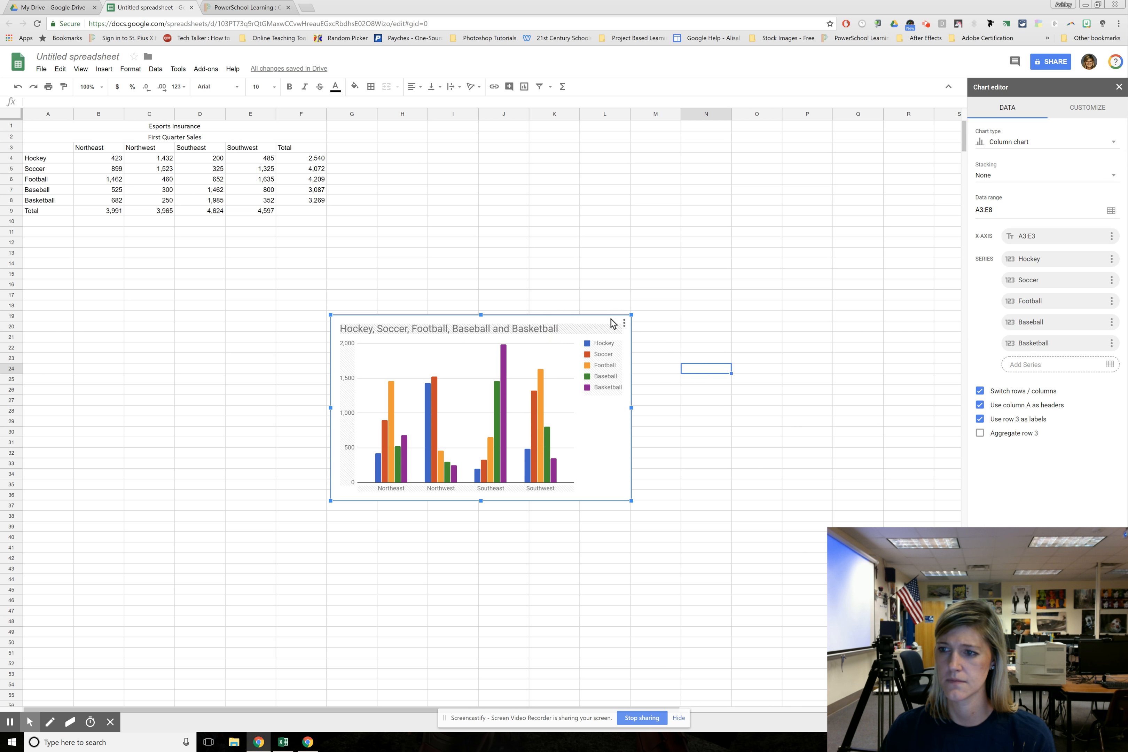
pyautogui.click(1083, 108)
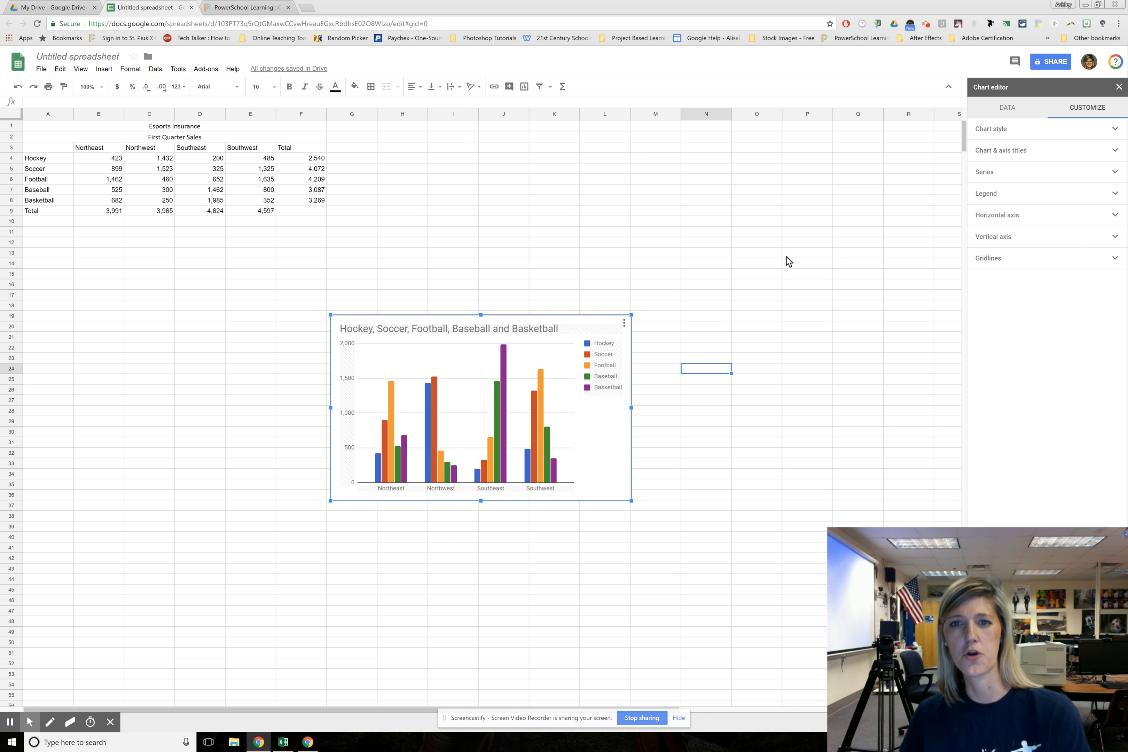
pyautogui.click(1118, 86)
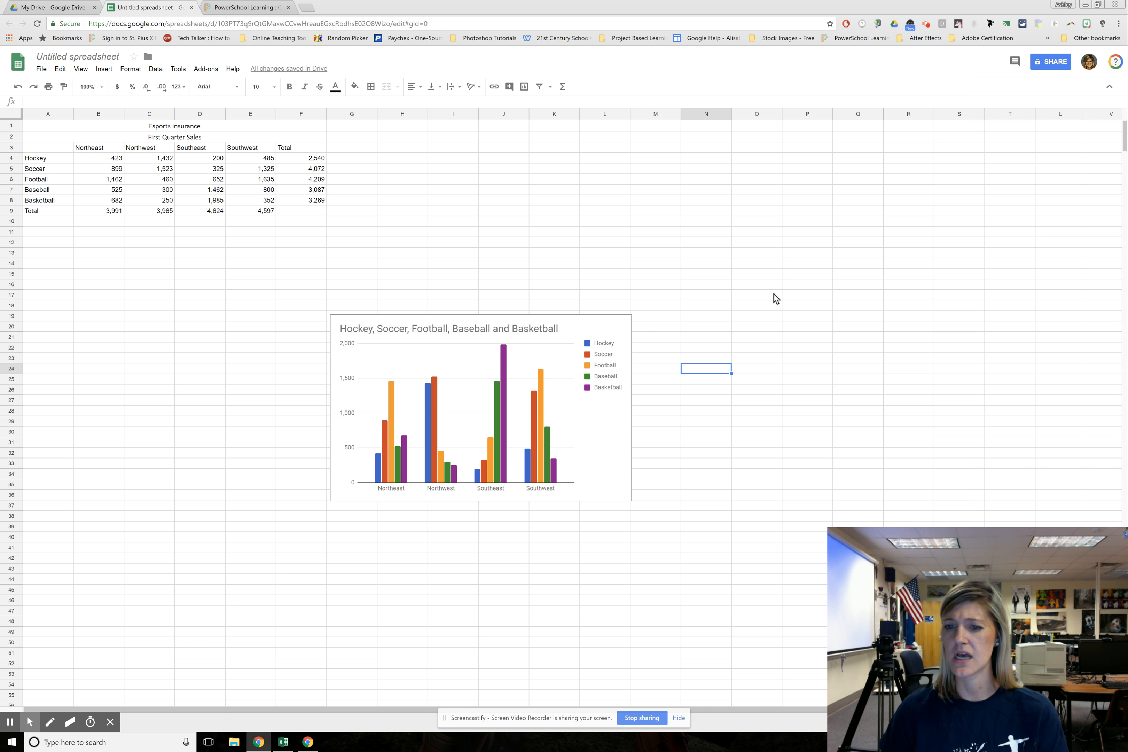
# Reopen the chart for editing and customize its style with a gray background color and the Roboto font
pyautogui.click(765, 273)
pyautogui.click(590, 327)
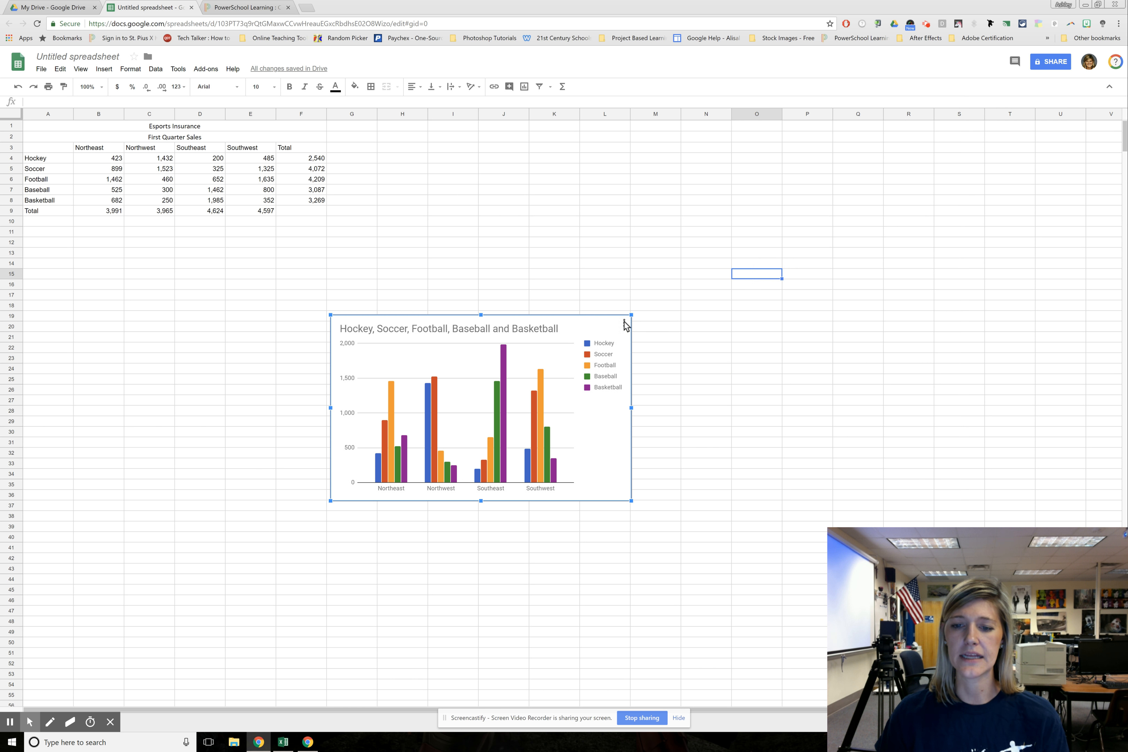
pyautogui.click(625, 324)
pyautogui.click(574, 336)
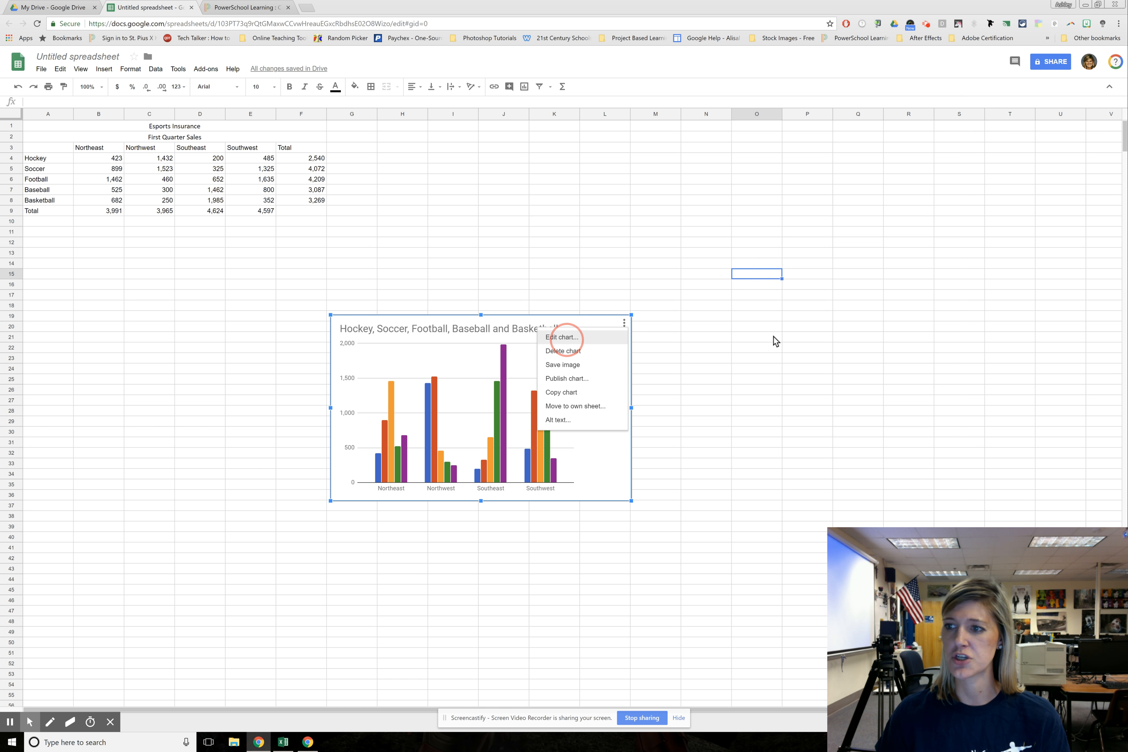
pyautogui.click(1078, 111)
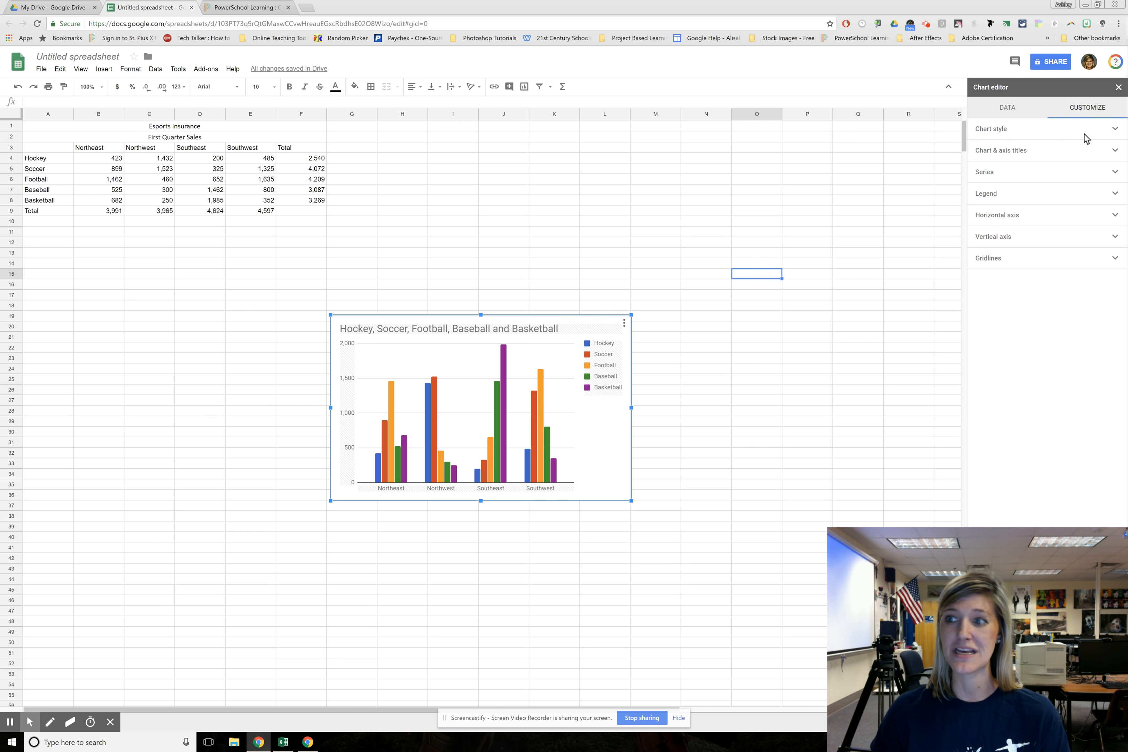
pyautogui.click(1117, 130)
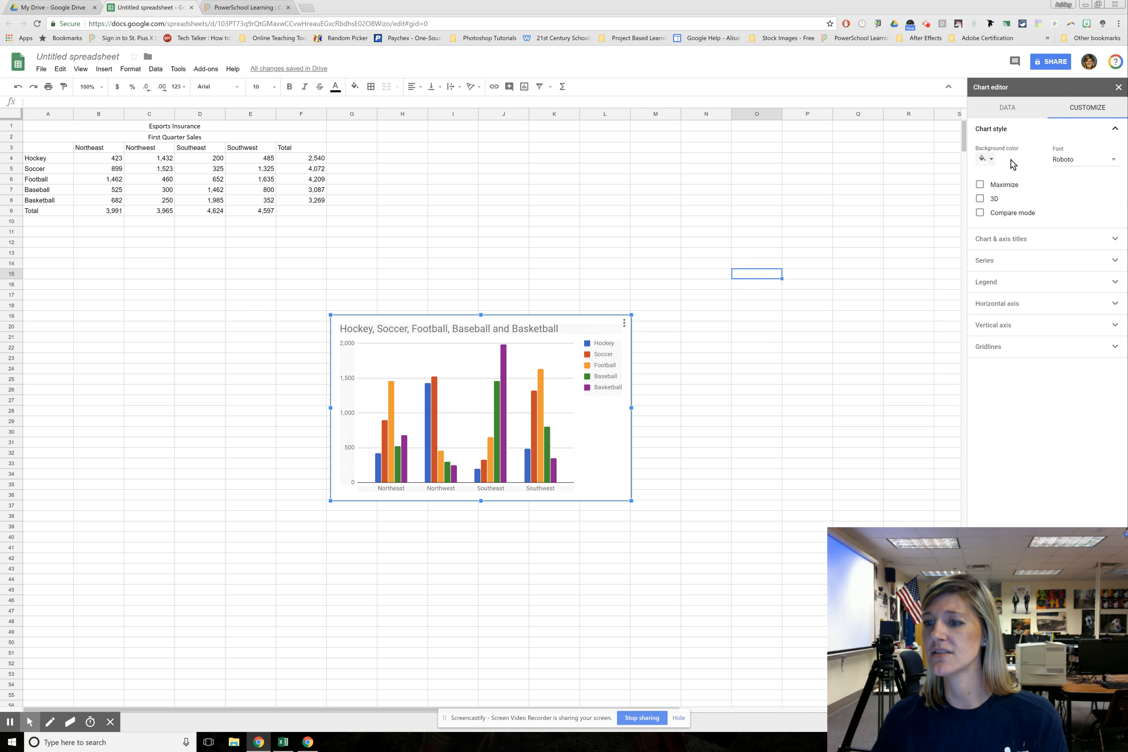
pyautogui.click(990, 159)
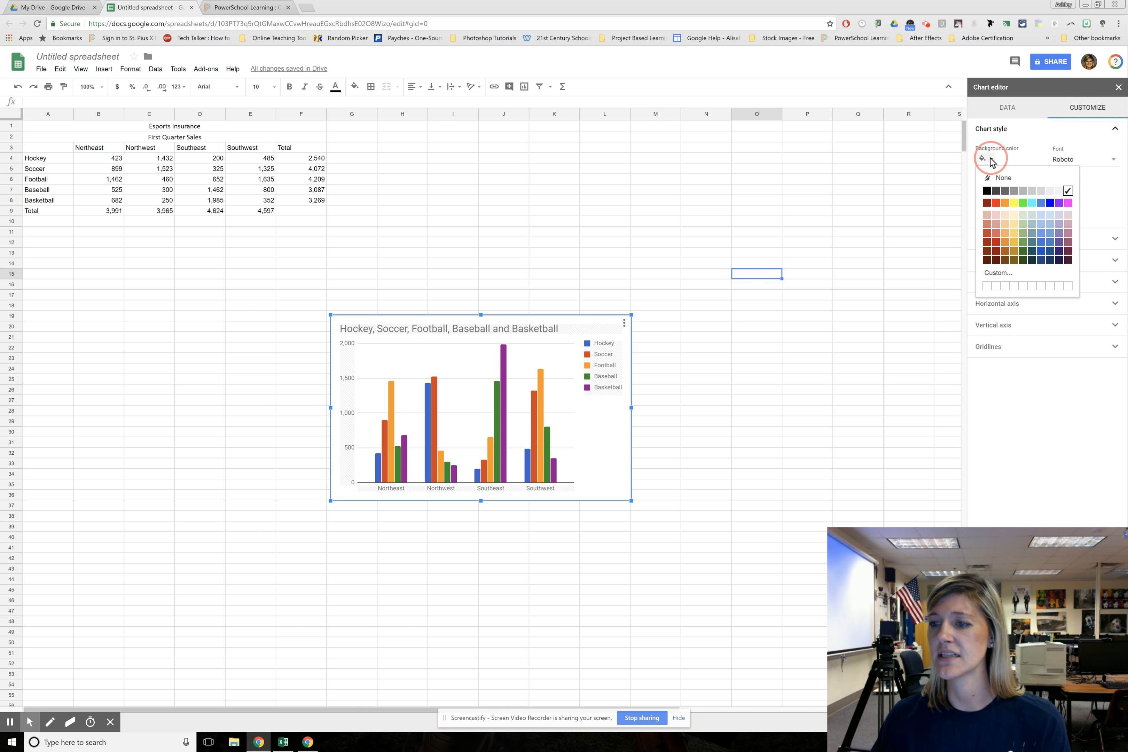
pyautogui.click(1022, 190)
pyautogui.click(1082, 163)
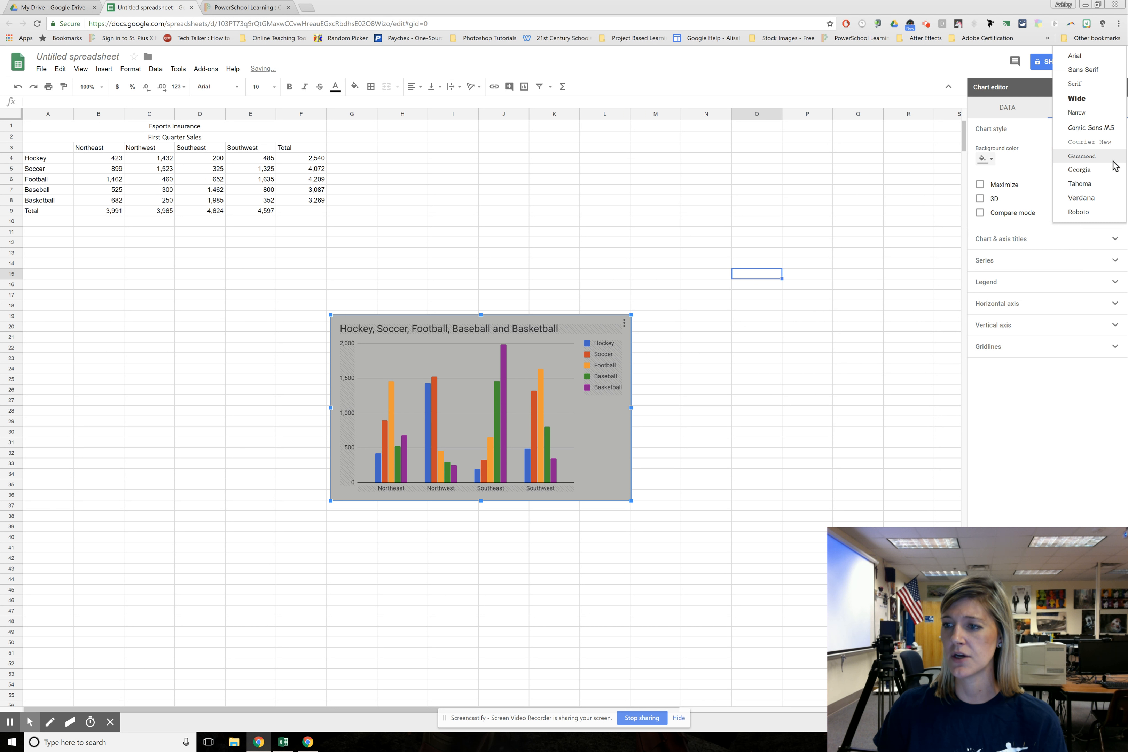
pyautogui.click(1079, 212)
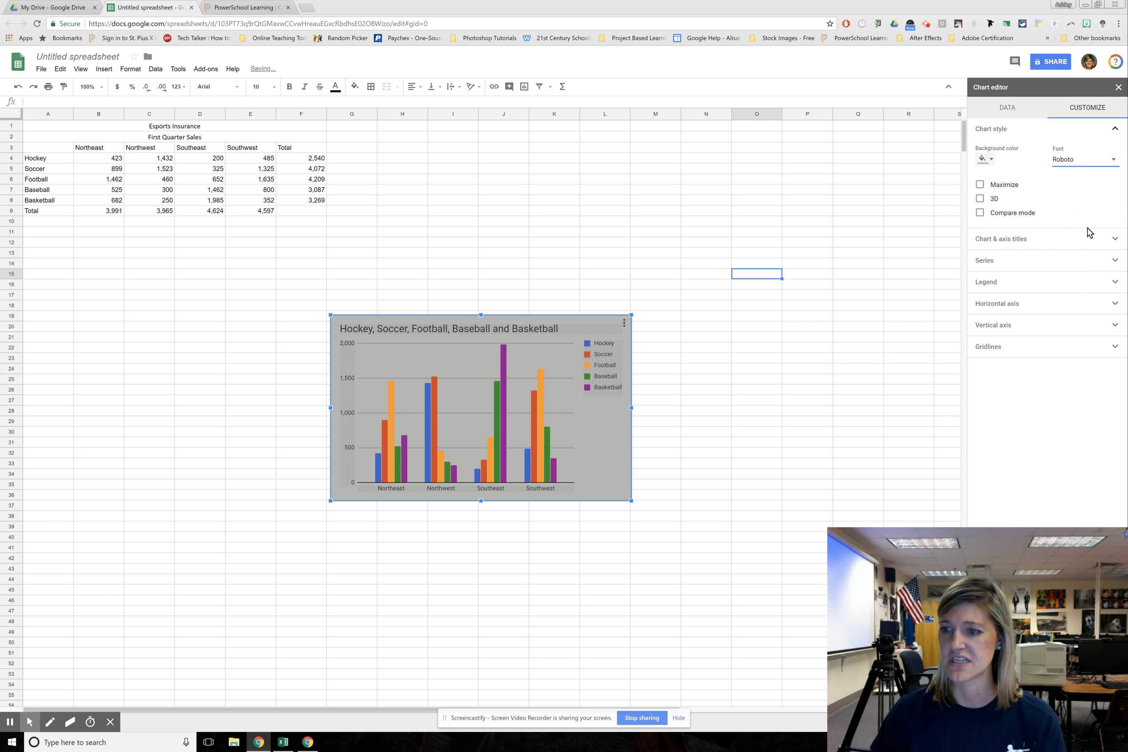
# Try out the Maximize, 3D and Compare mode options on the chart, turning each one off again
pyautogui.click(980, 184)
pyautogui.click(980, 200)
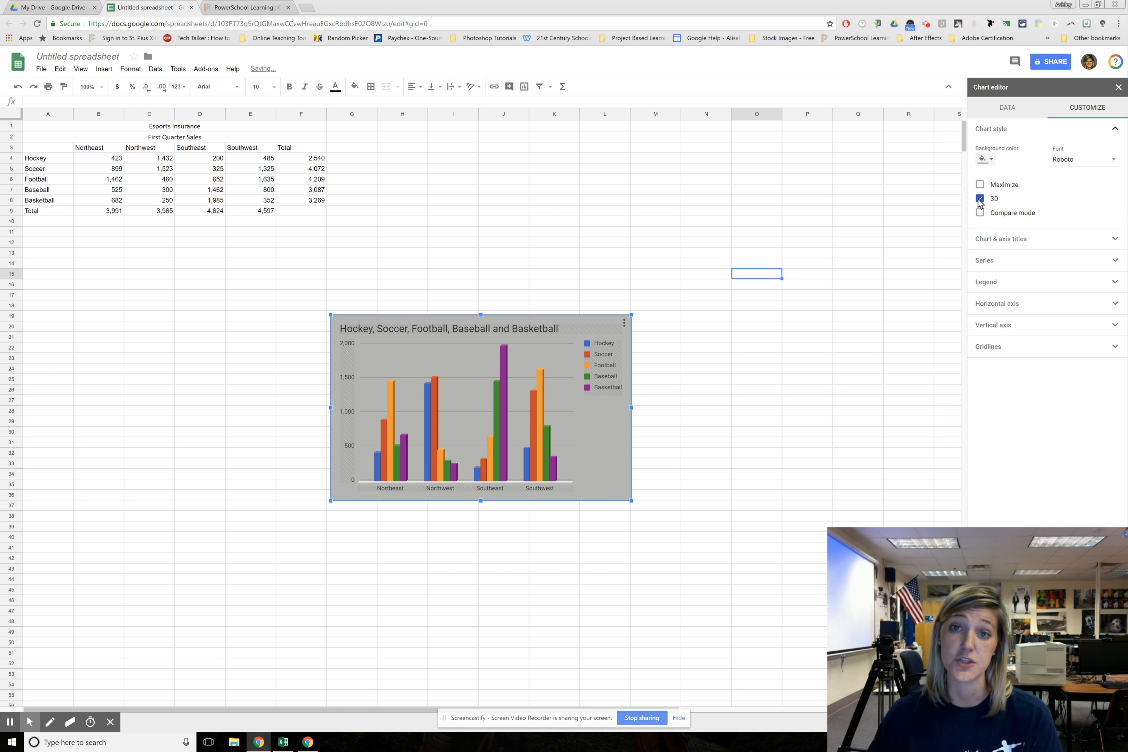
pyautogui.click(980, 200)
pyautogui.click(980, 213)
pyautogui.click(980, 214)
# Replace the chart title text with "Esports Insurance", keeping the Roboto title font
pyautogui.click(1116, 130)
pyautogui.click(1114, 150)
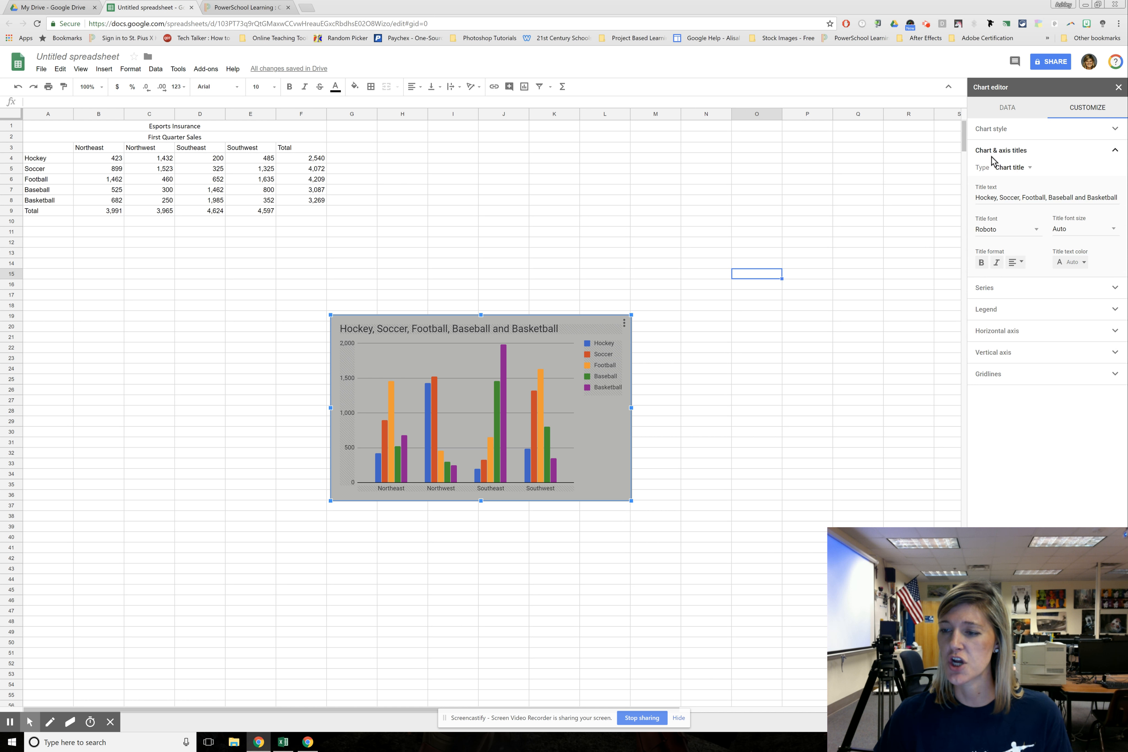
pyautogui.click(1014, 169)
pyautogui.click(1024, 169)
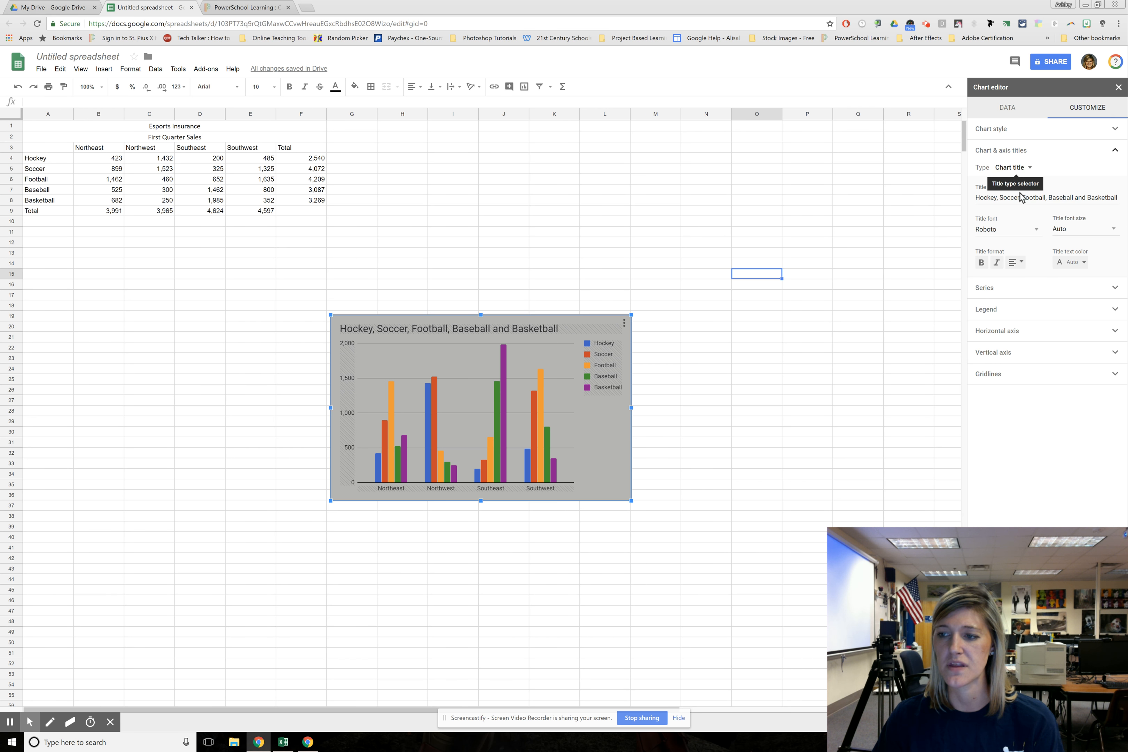
pyautogui.click(1068, 199)
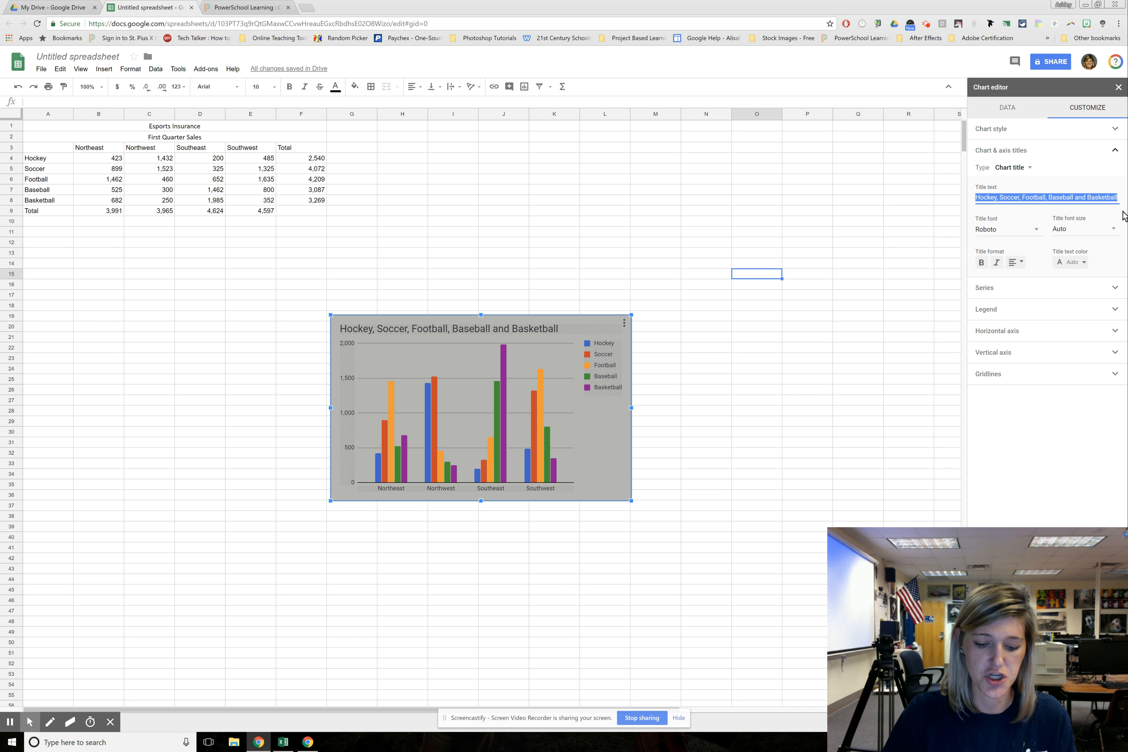
pyautogui.write('Esports Insur')
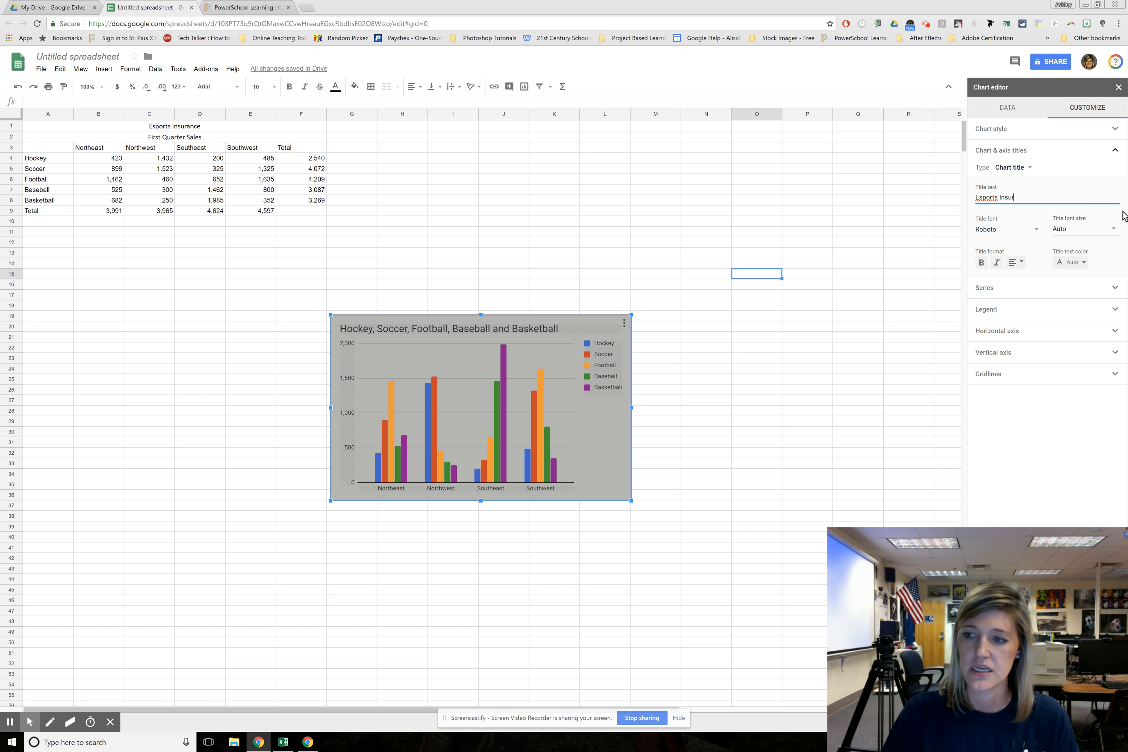
pyautogui.write('ance')
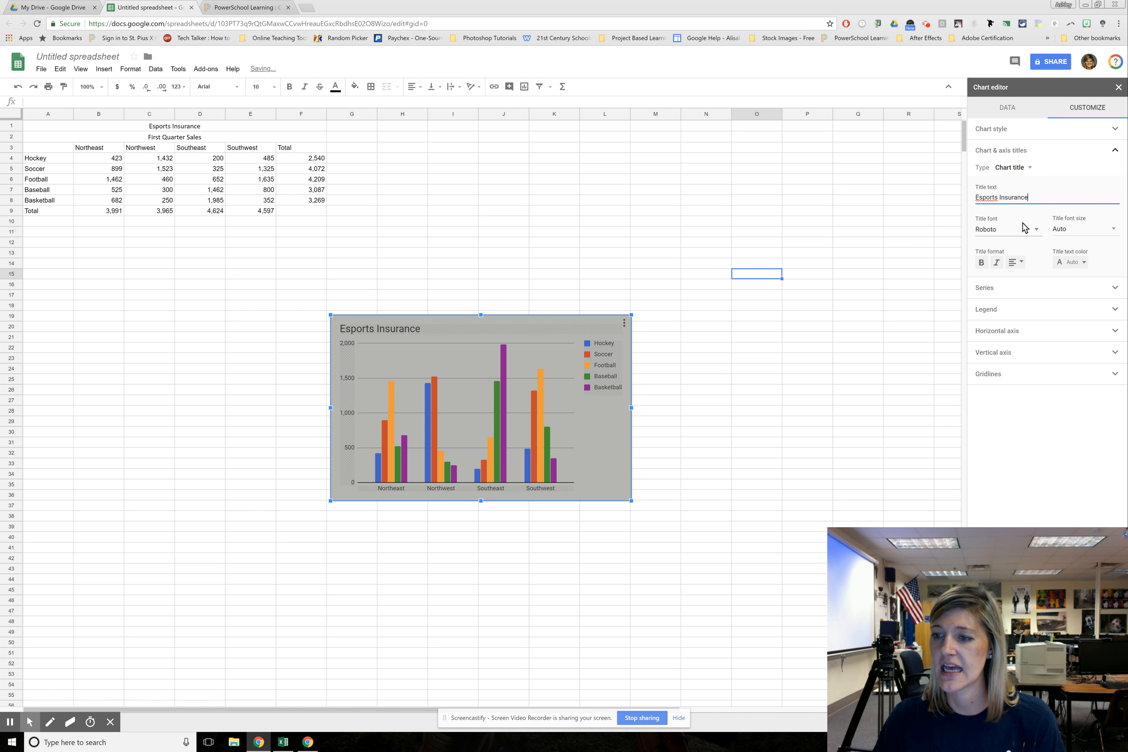
pyautogui.click(1017, 230)
pyautogui.click(1013, 225)
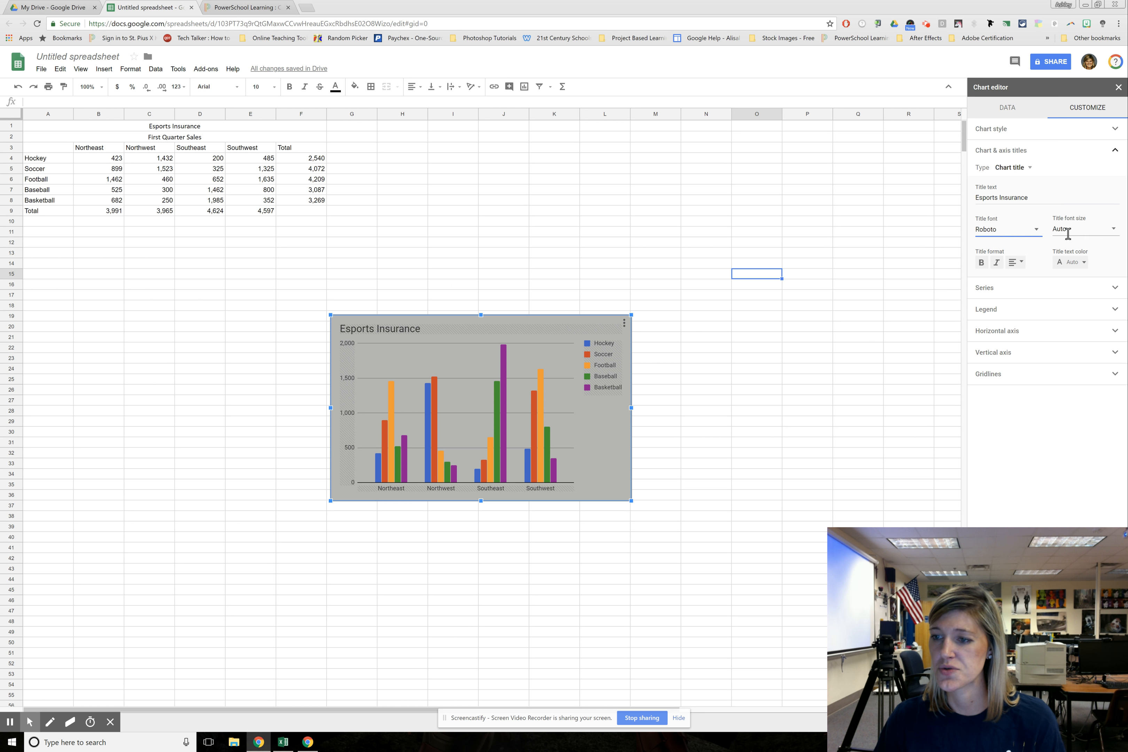
# Add the chart subtitle "First Quart Sales"
pyautogui.click(1029, 173)
pyautogui.click(1029, 182)
pyautogui.click(1006, 197)
pyautogui.write('First Quart Sales')
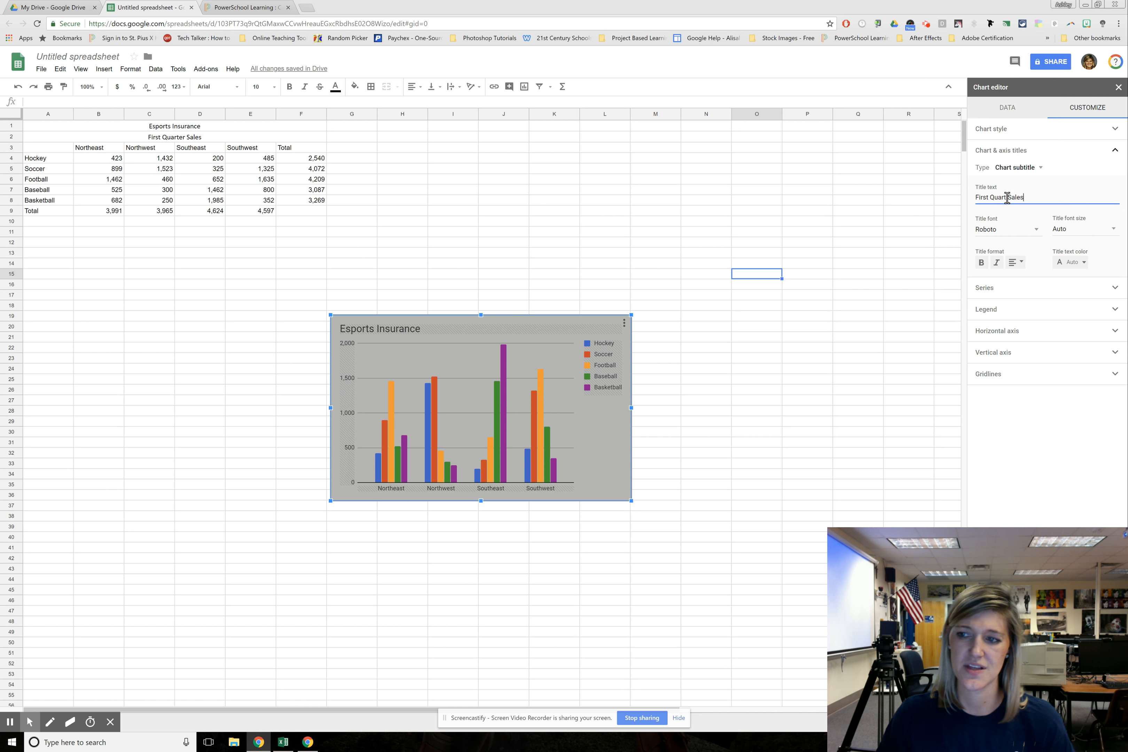
# Add the horizontal axis title "Sport" to the chart
pyautogui.click(1028, 168)
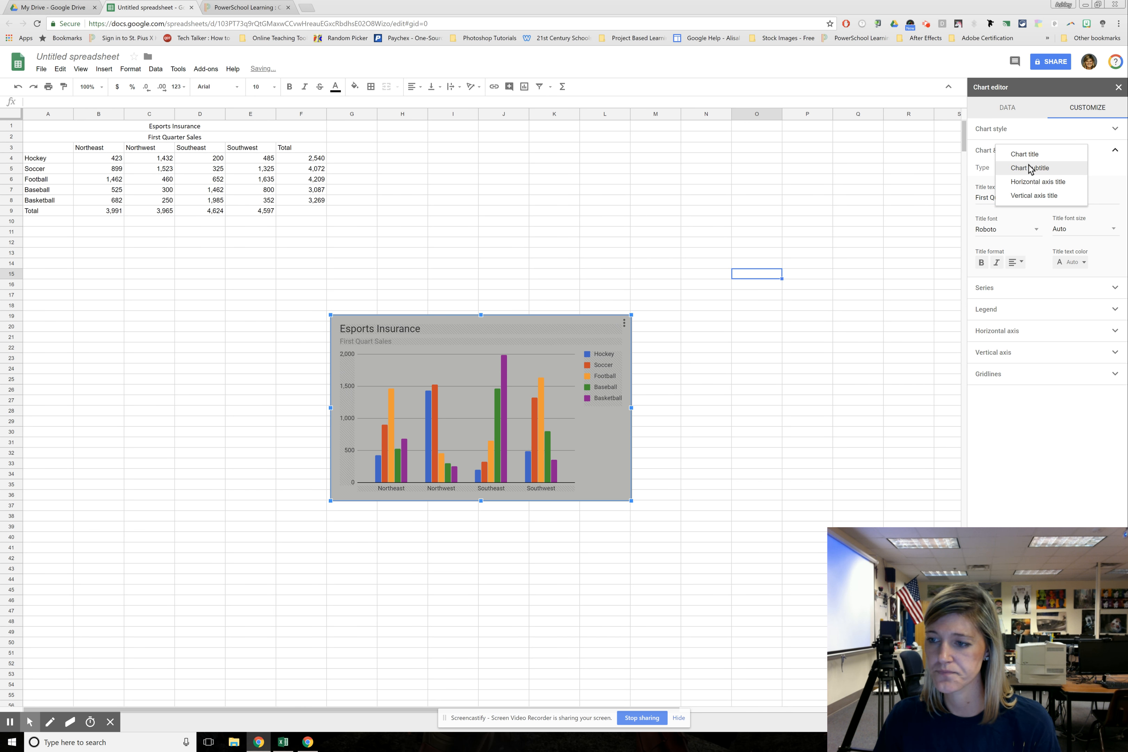
pyautogui.click(1032, 182)
pyautogui.click(1054, 202)
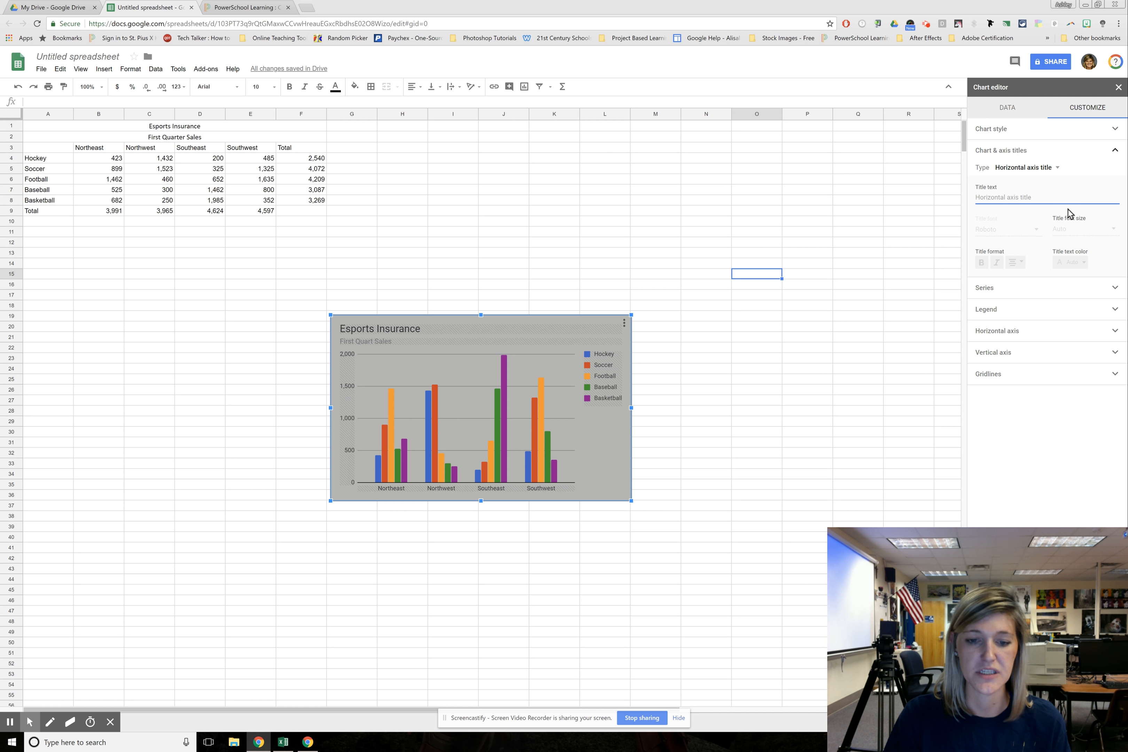
pyautogui.write('Sport')
# Add the vertical axis title "Submissions" and look at its text color choices without changing the color
pyautogui.click(1033, 168)
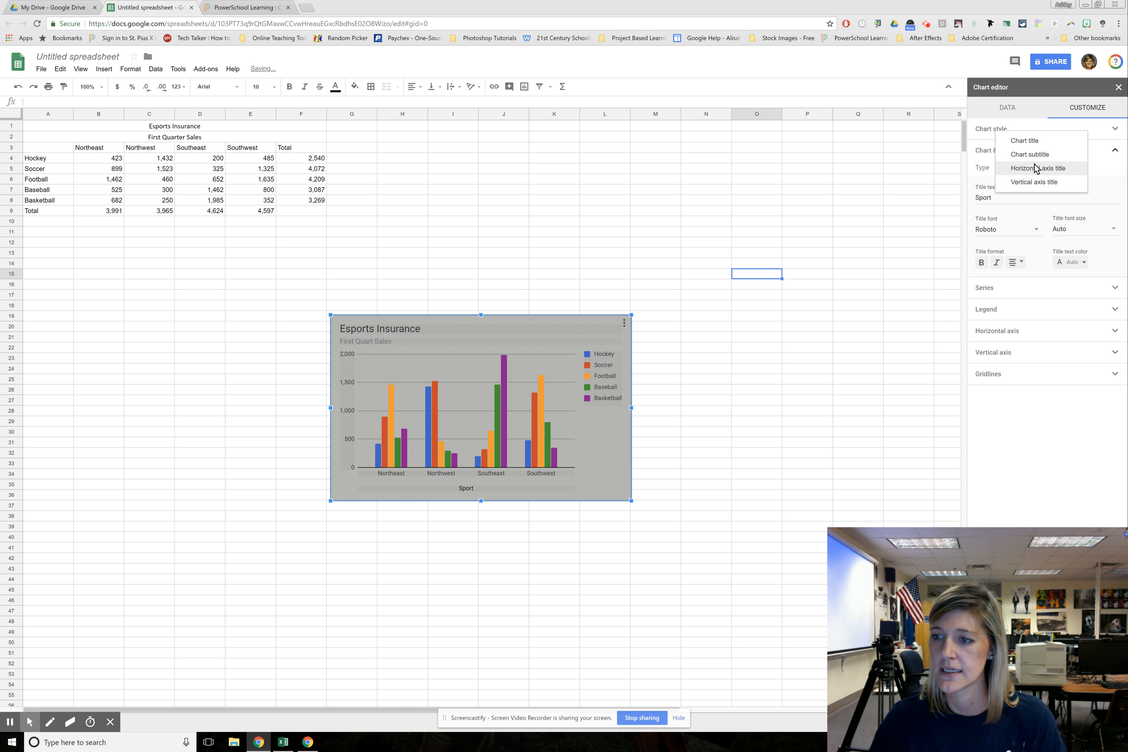
pyautogui.click(1031, 182)
pyautogui.click(1002, 197)
pyautogui.write('Sum')
pyautogui.press('BackSpace')
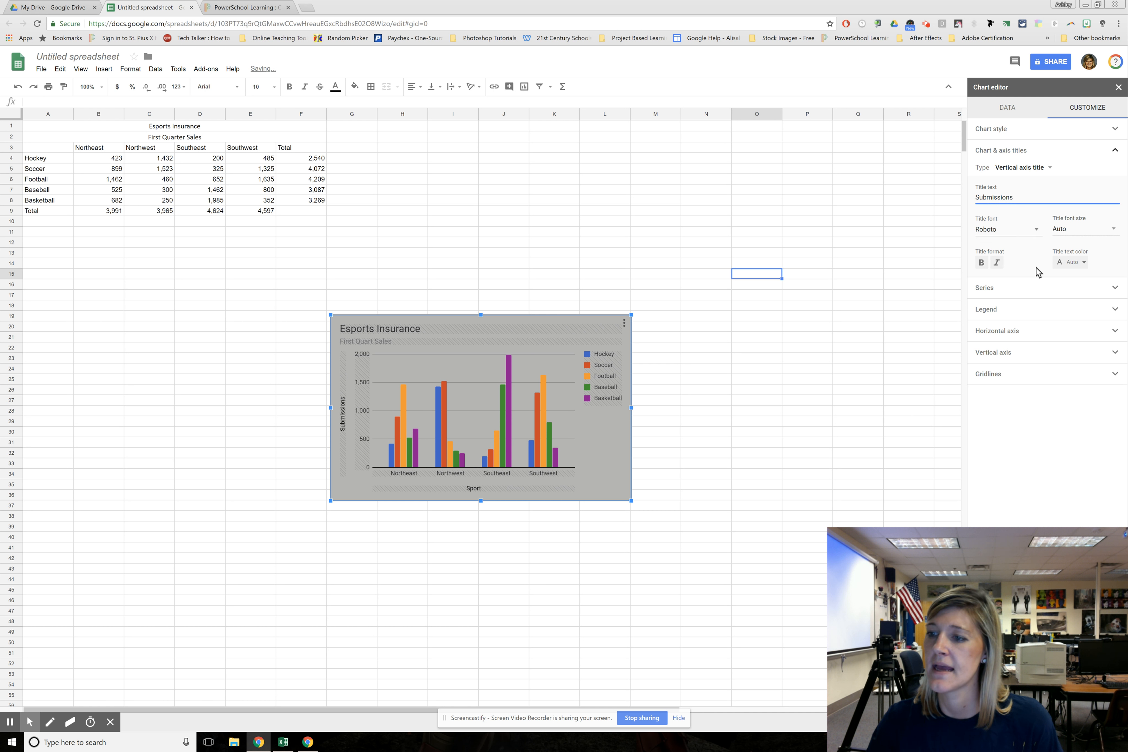
pyautogui.click(1070, 263)
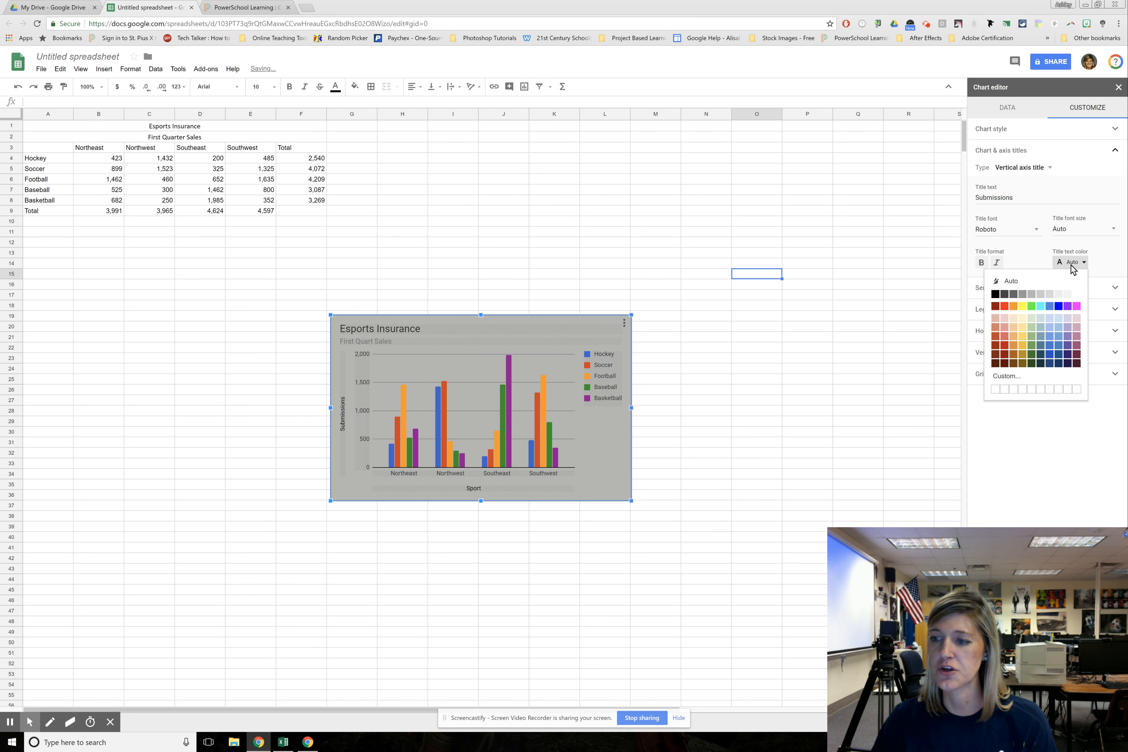
pyautogui.click(1071, 265)
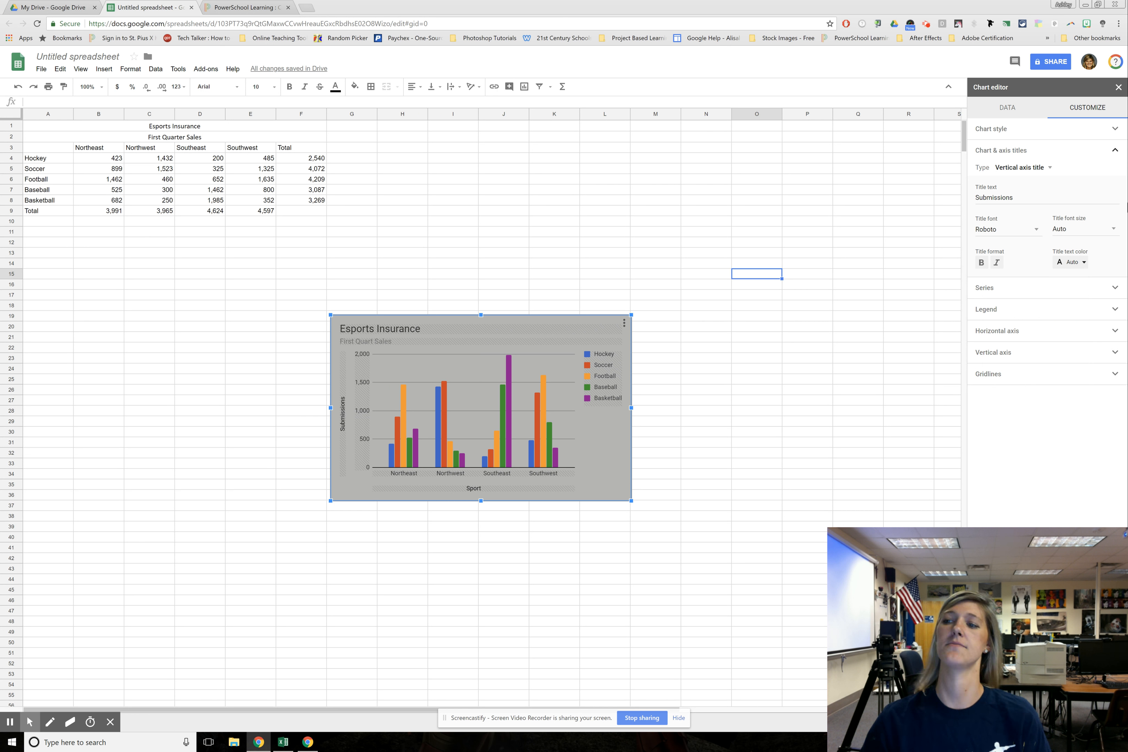
# Try out the right axis for all chart series and return them to the left axis
pyautogui.click(1114, 152)
pyautogui.click(1115, 173)
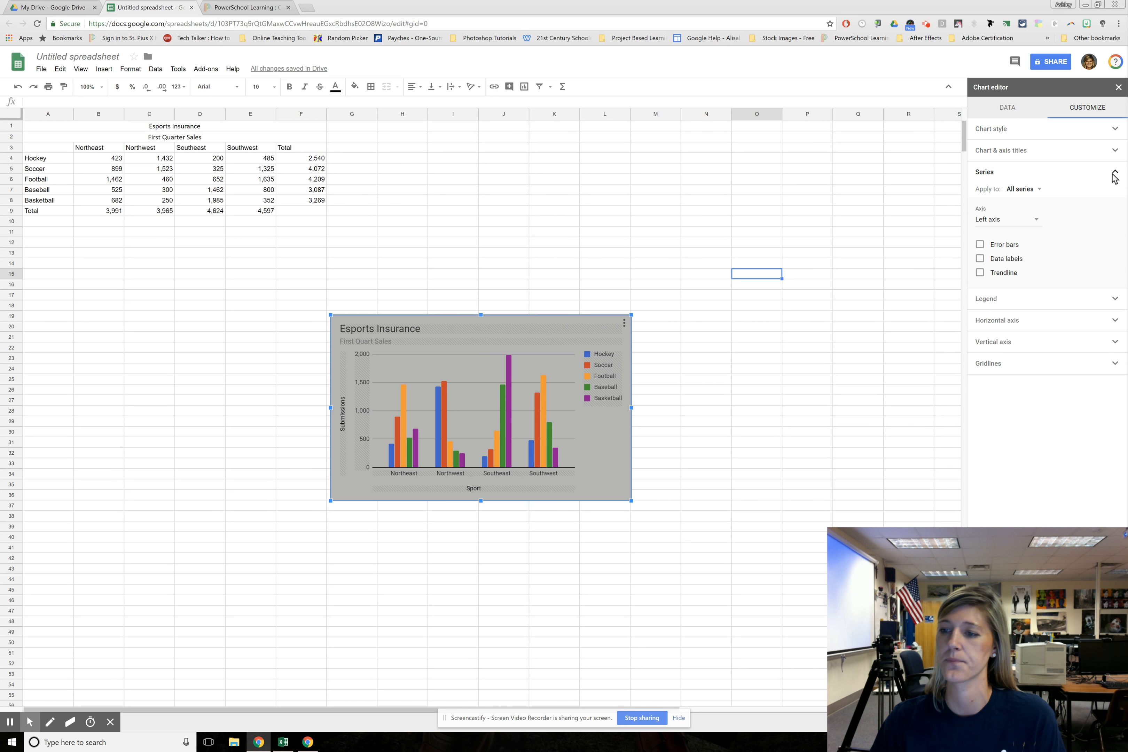
pyautogui.click(1024, 220)
pyautogui.click(1007, 232)
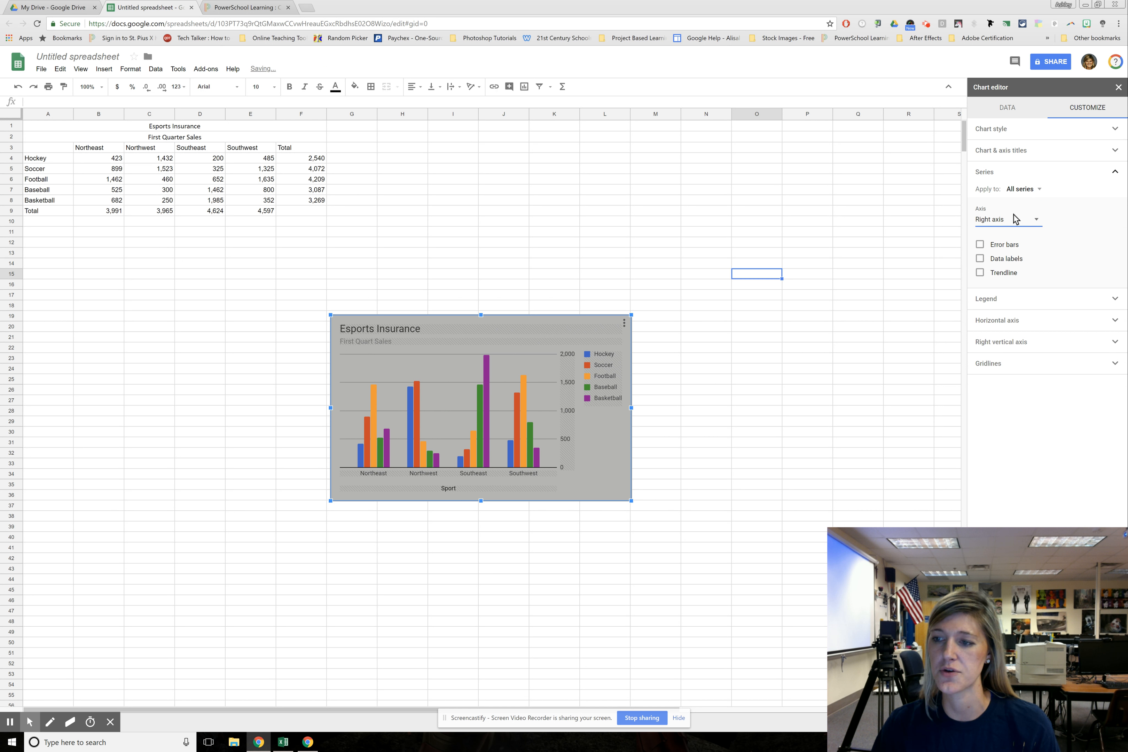
pyautogui.click(1007, 199)
pyautogui.click(1026, 221)
pyautogui.click(1023, 227)
pyautogui.click(1014, 219)
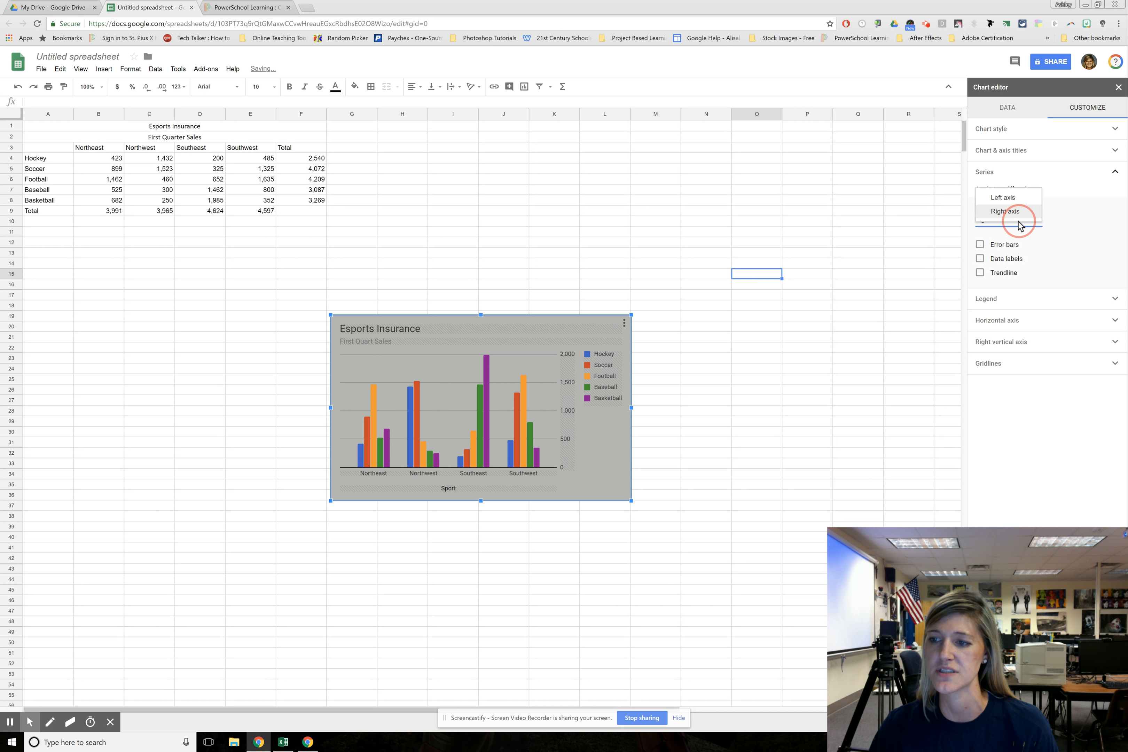
pyautogui.click(1017, 199)
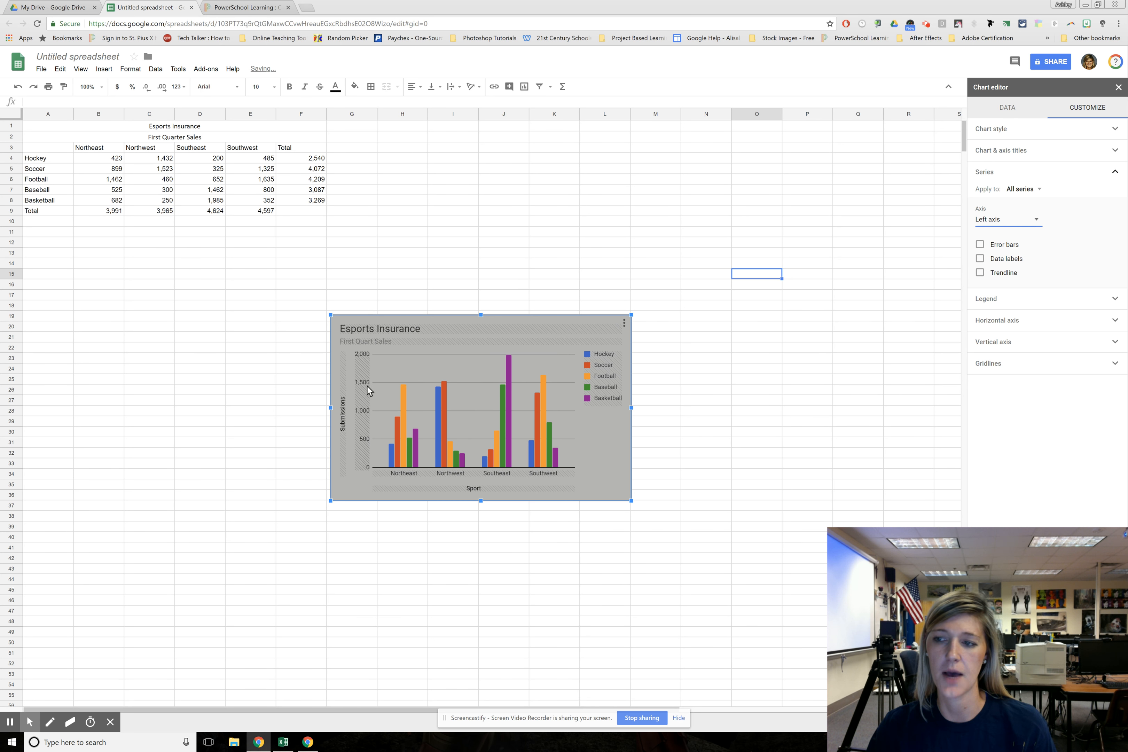
# Color the chart's Hockey series cyan and its Soccer series black
pyautogui.click(1024, 190)
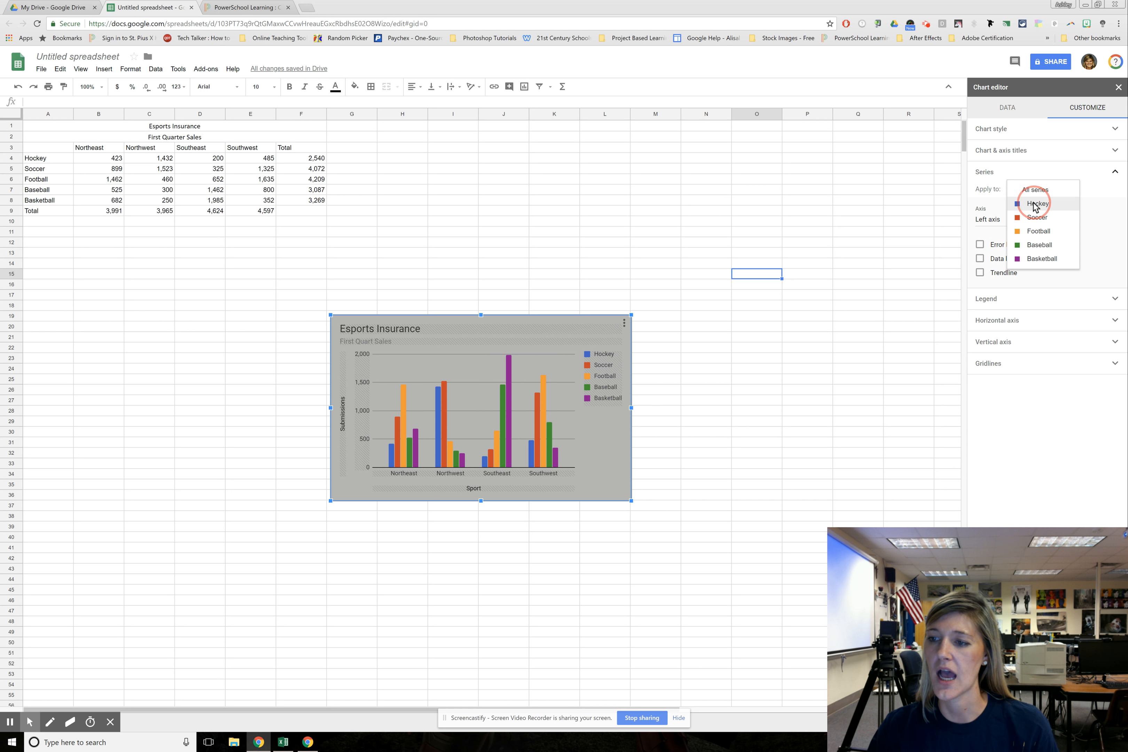
pyautogui.click(1034, 204)
pyautogui.click(986, 219)
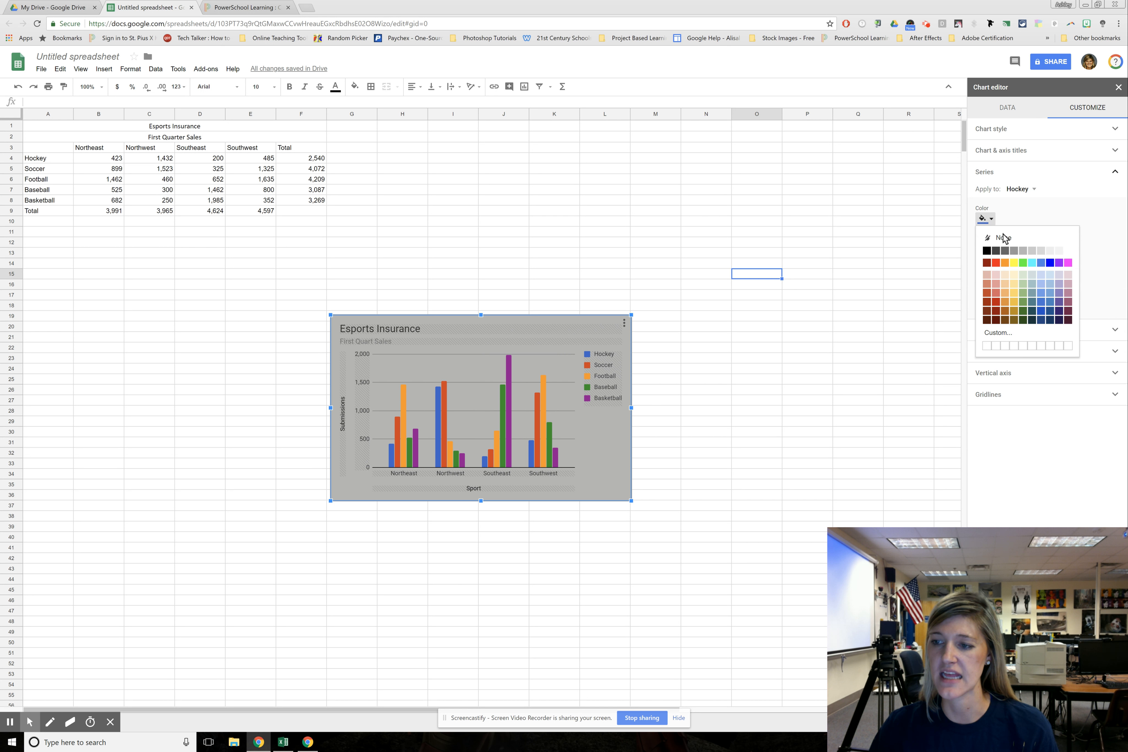
pyautogui.click(1031, 263)
pyautogui.click(1008, 191)
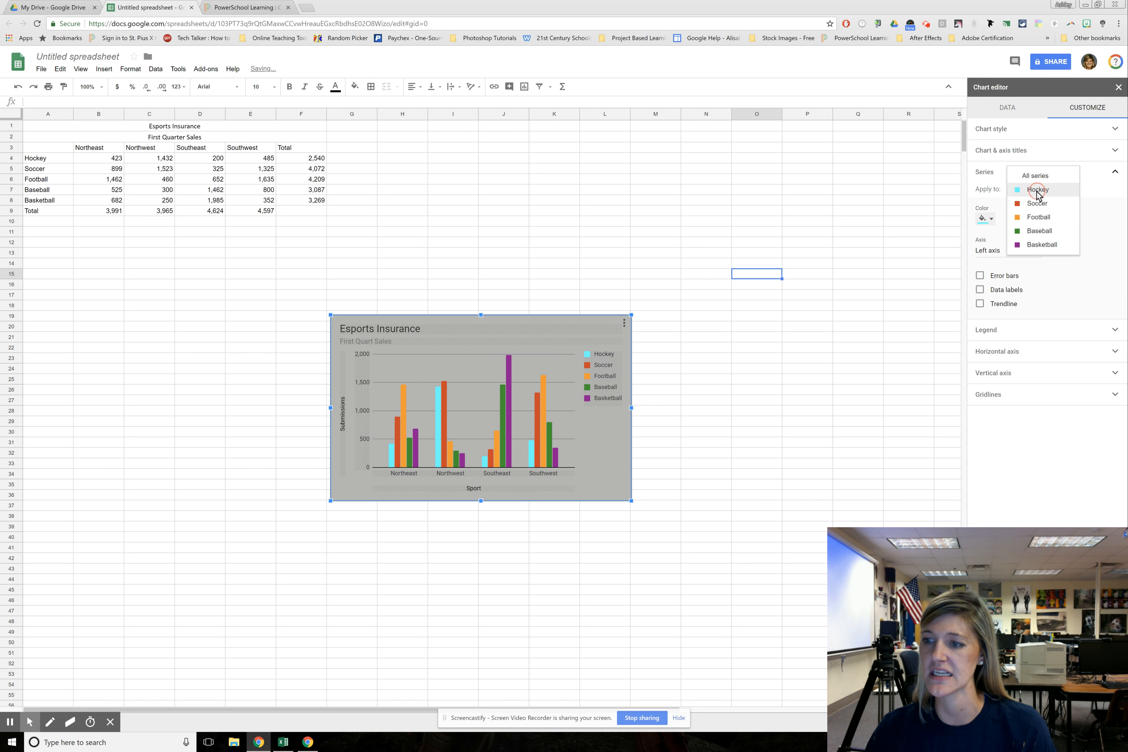
pyautogui.click(1041, 205)
pyautogui.click(990, 219)
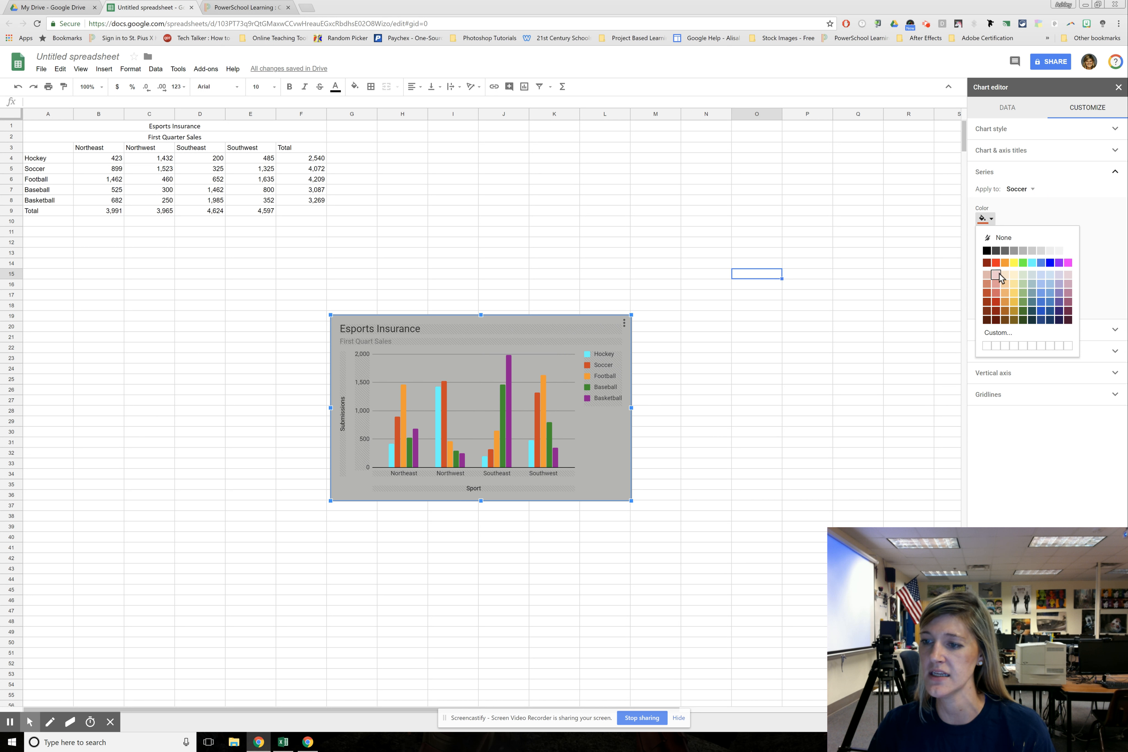
pyautogui.click(987, 251)
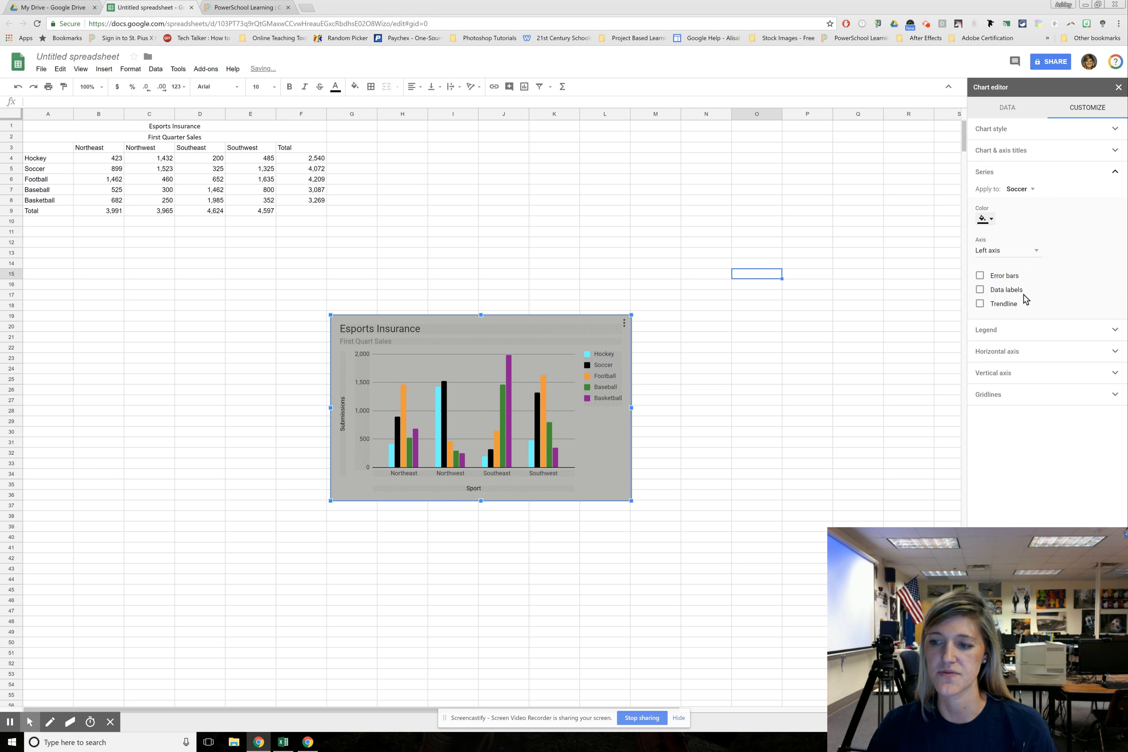
pyautogui.click(1114, 171)
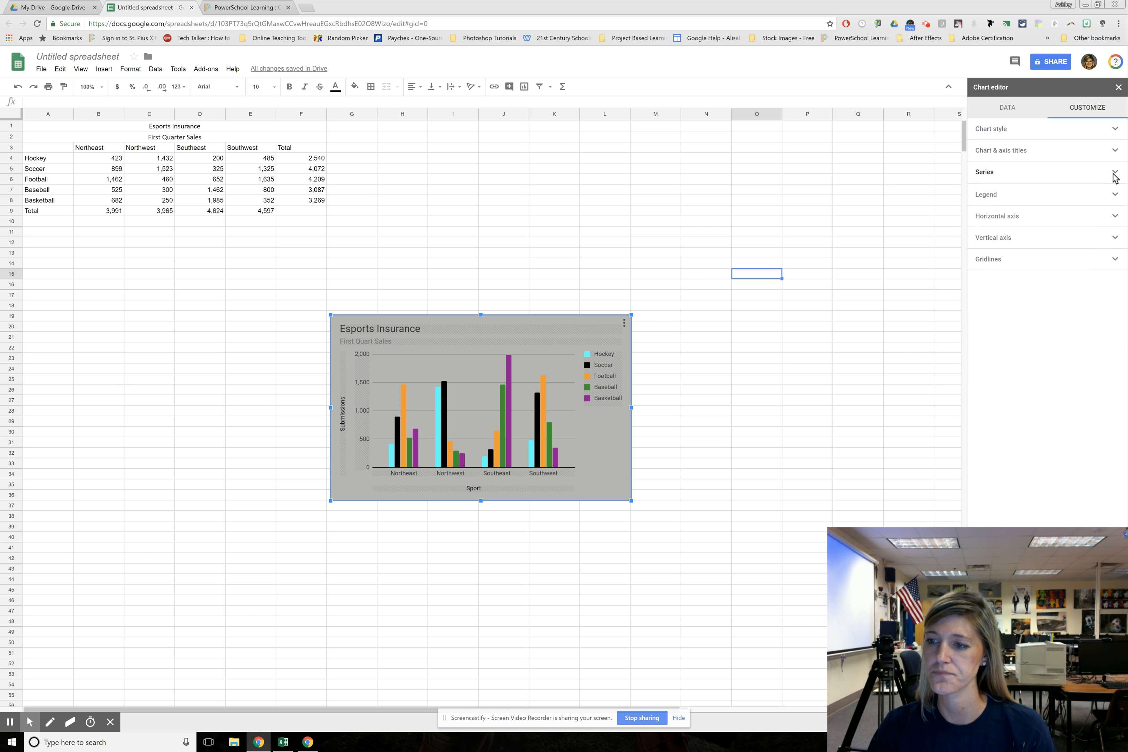
# Set the chart legend's position to Top
pyautogui.click(1115, 194)
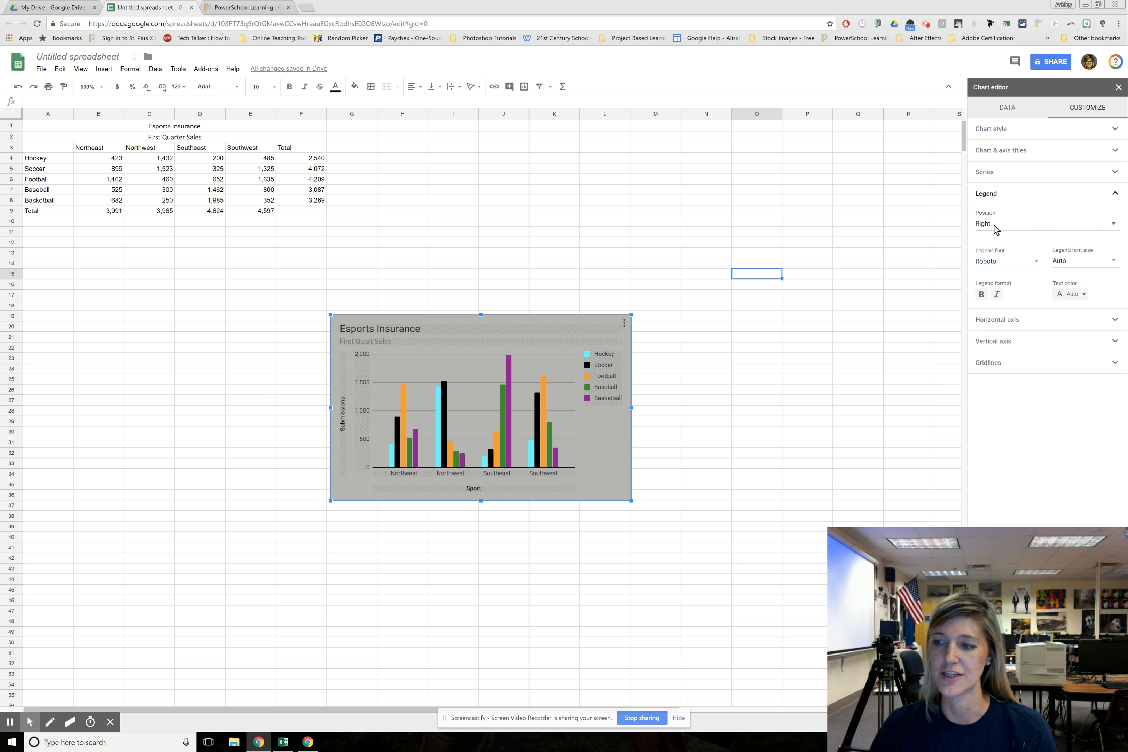
pyautogui.click(1113, 225)
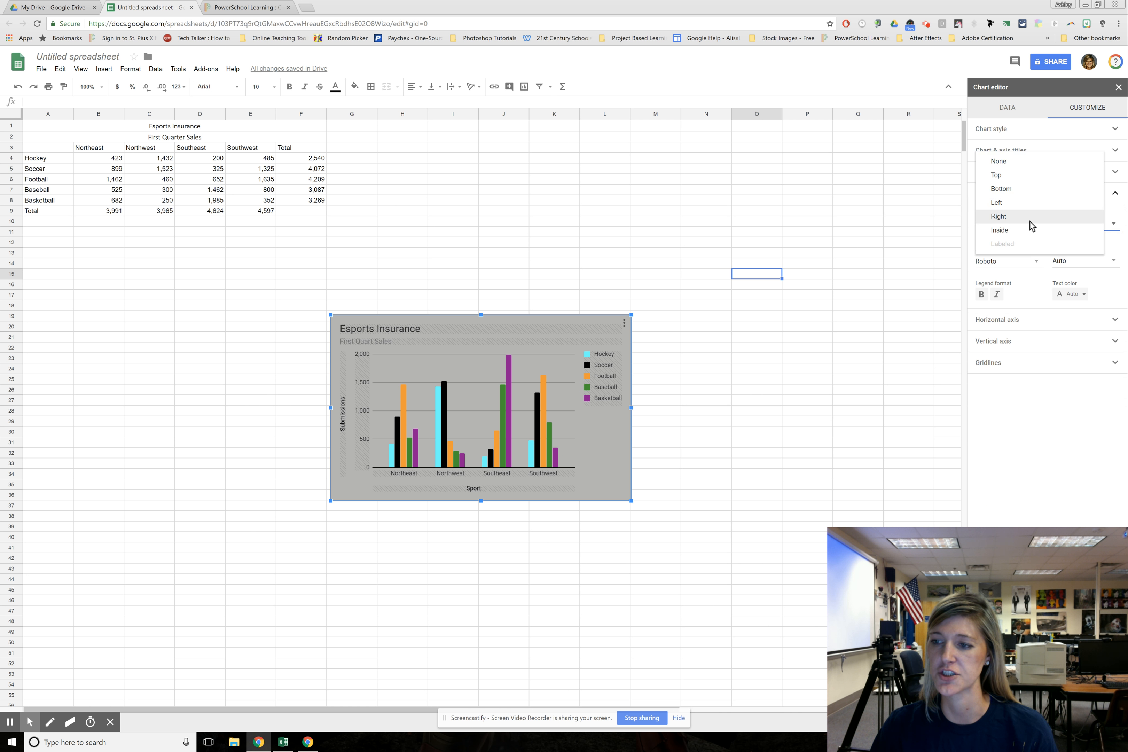
pyautogui.click(998, 175)
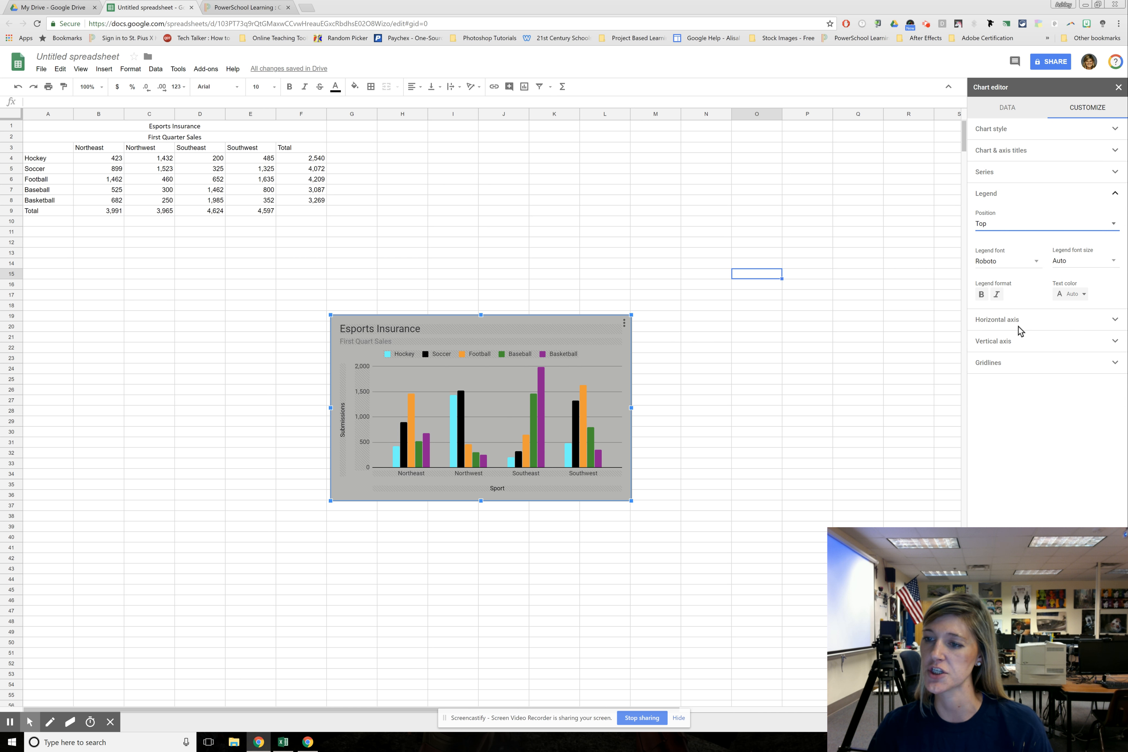
# Format the chart's horizontal axis labels as bold with a font size of 14
pyautogui.click(1009, 320)
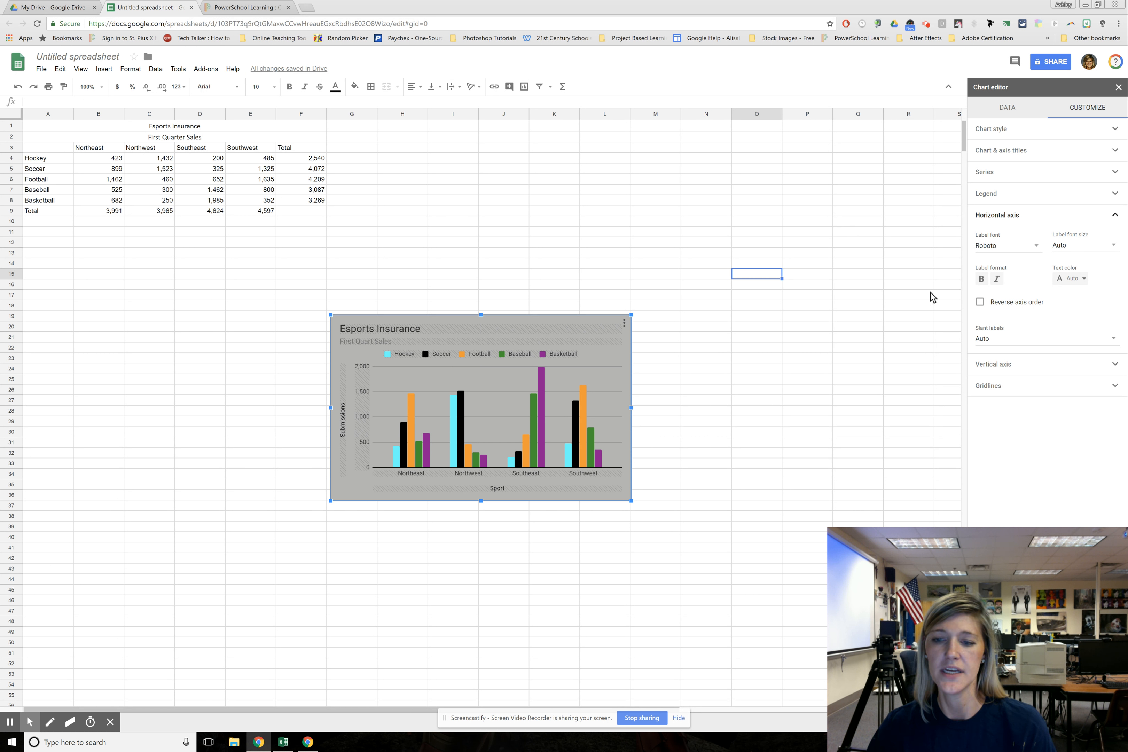
pyautogui.click(981, 279)
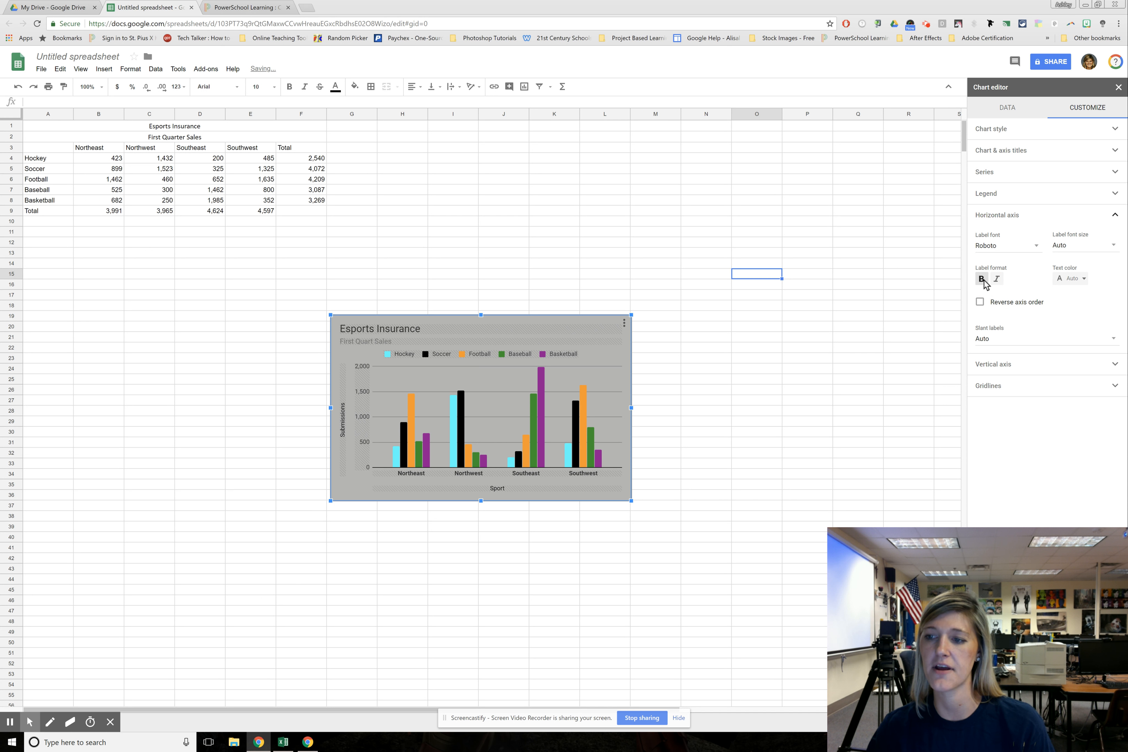
pyautogui.click(1083, 248)
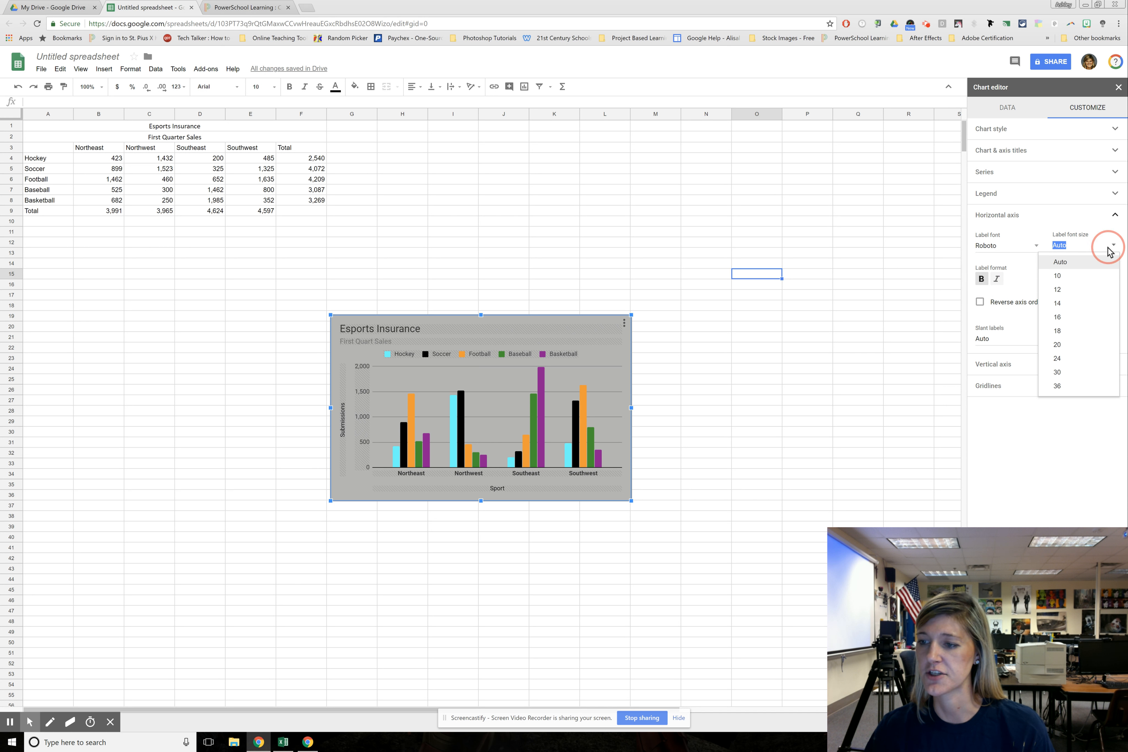
pyautogui.click(1057, 303)
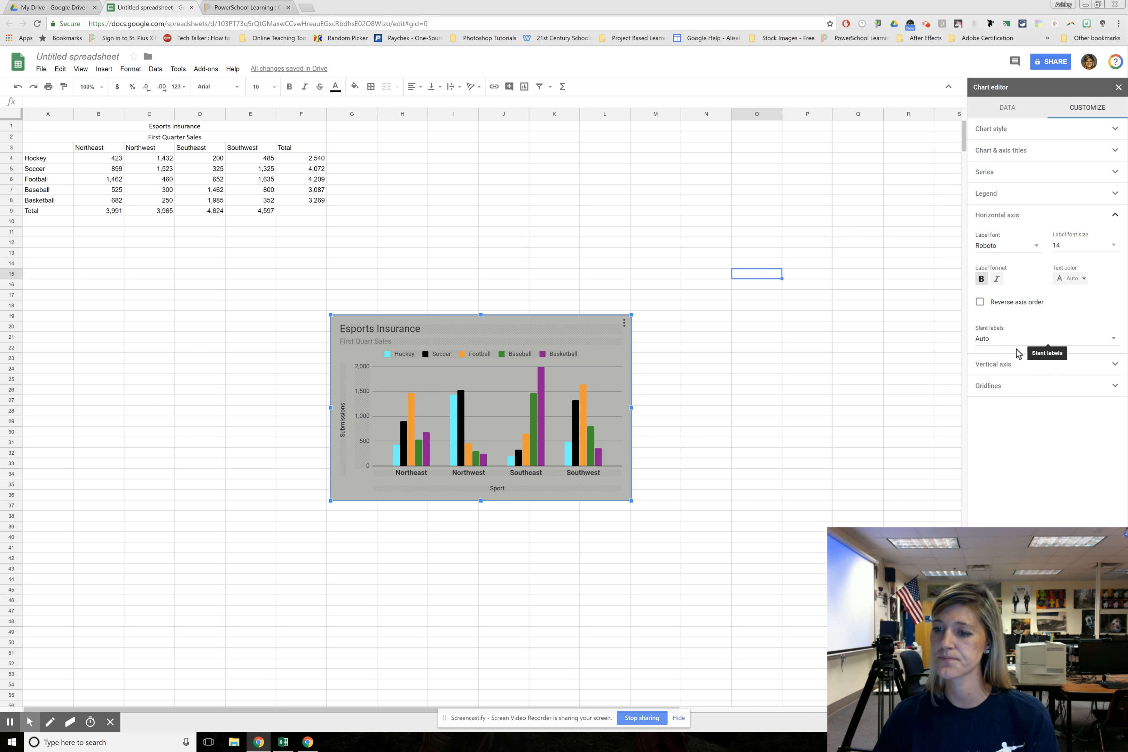
# Give the chart's vertical axis a minimum value of 200, and replace that minimum with 500
pyautogui.click(992, 364)
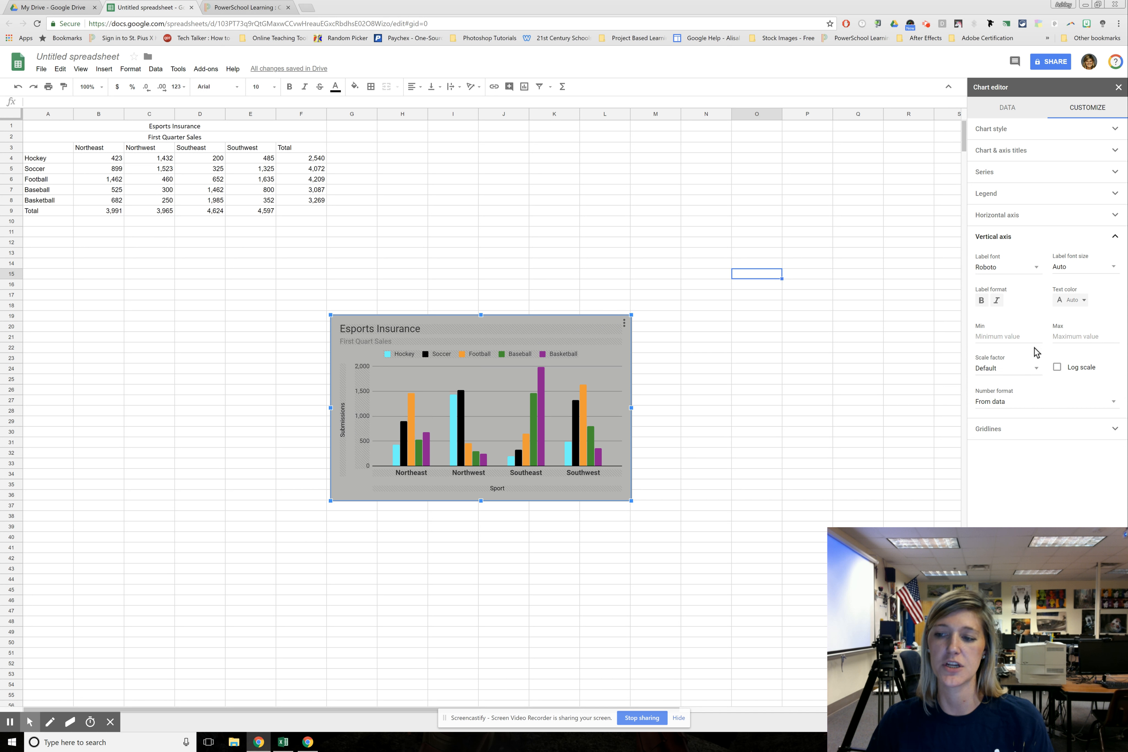
pyautogui.click(1008, 339)
pyautogui.write('200')
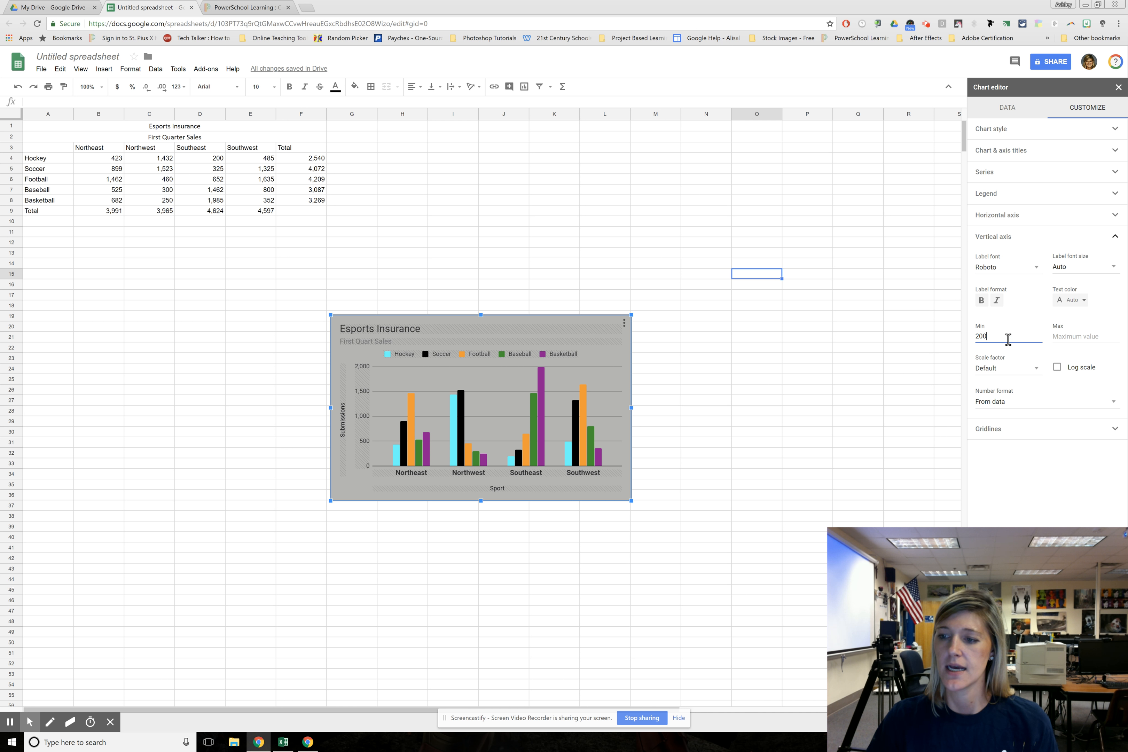
pyautogui.click(1061, 334)
pyautogui.click(1007, 335)
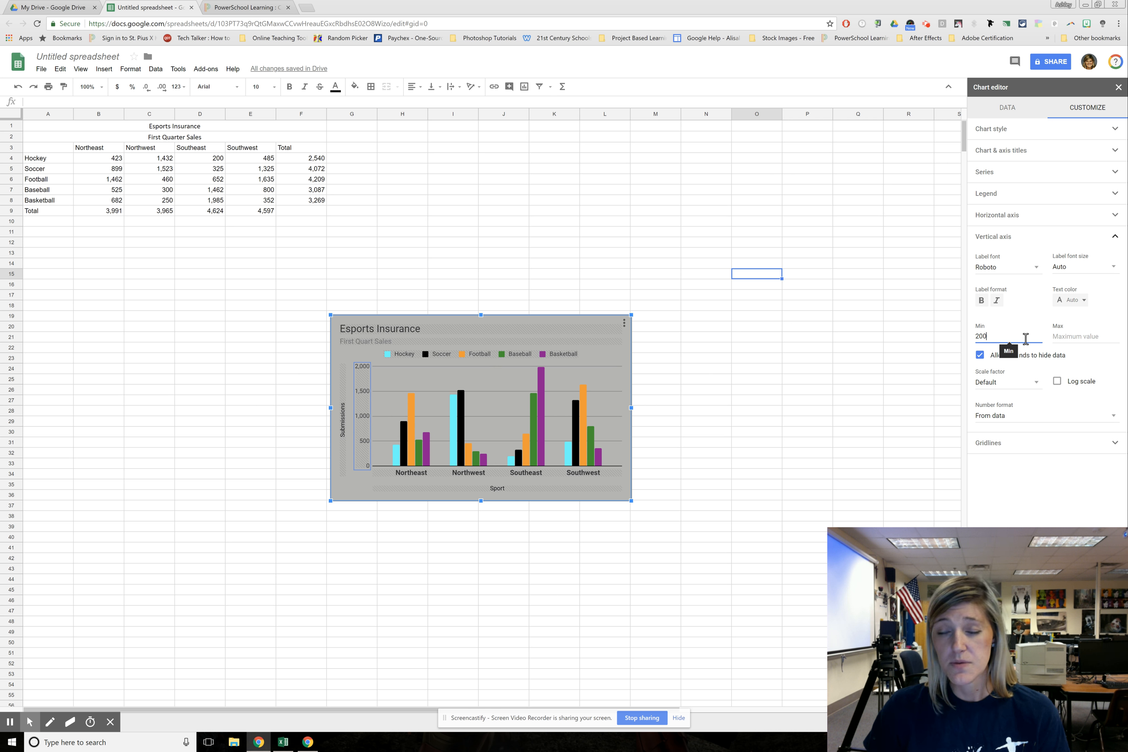
pyautogui.moveTo(1026, 338); pyautogui.dragTo(968, 340)
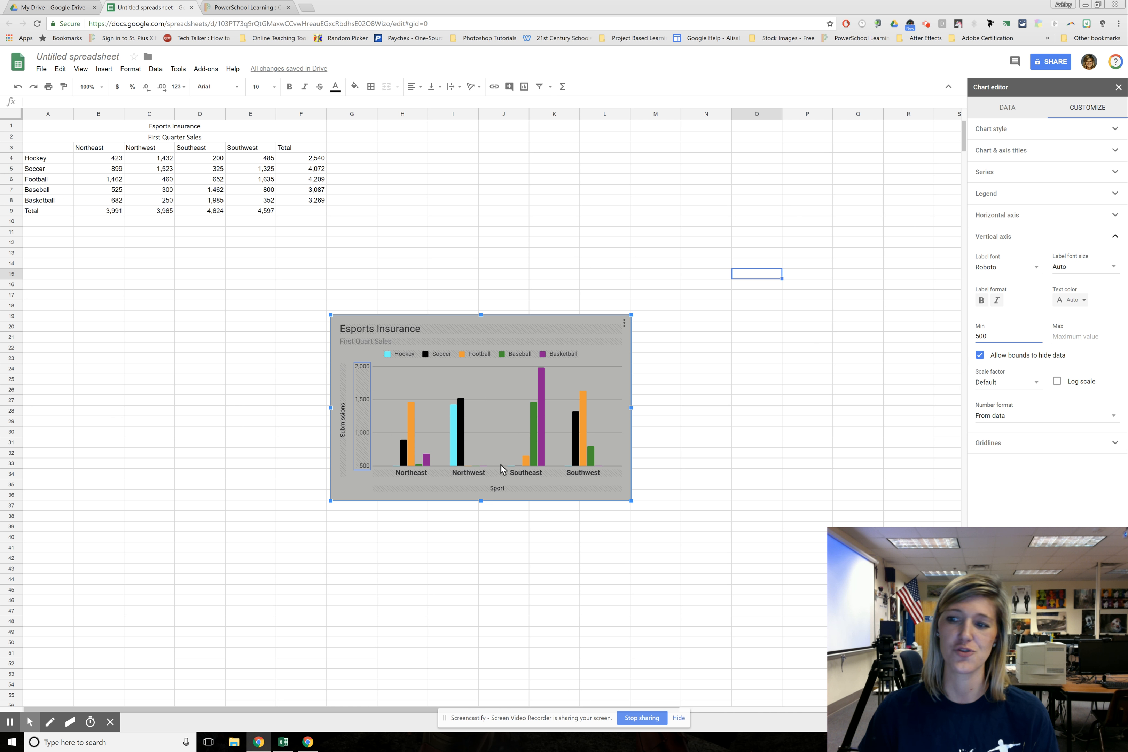
# Review the number format choices for the chart's vertical axis and the gridline settings, and close the chart editor
pyautogui.click(1011, 419)
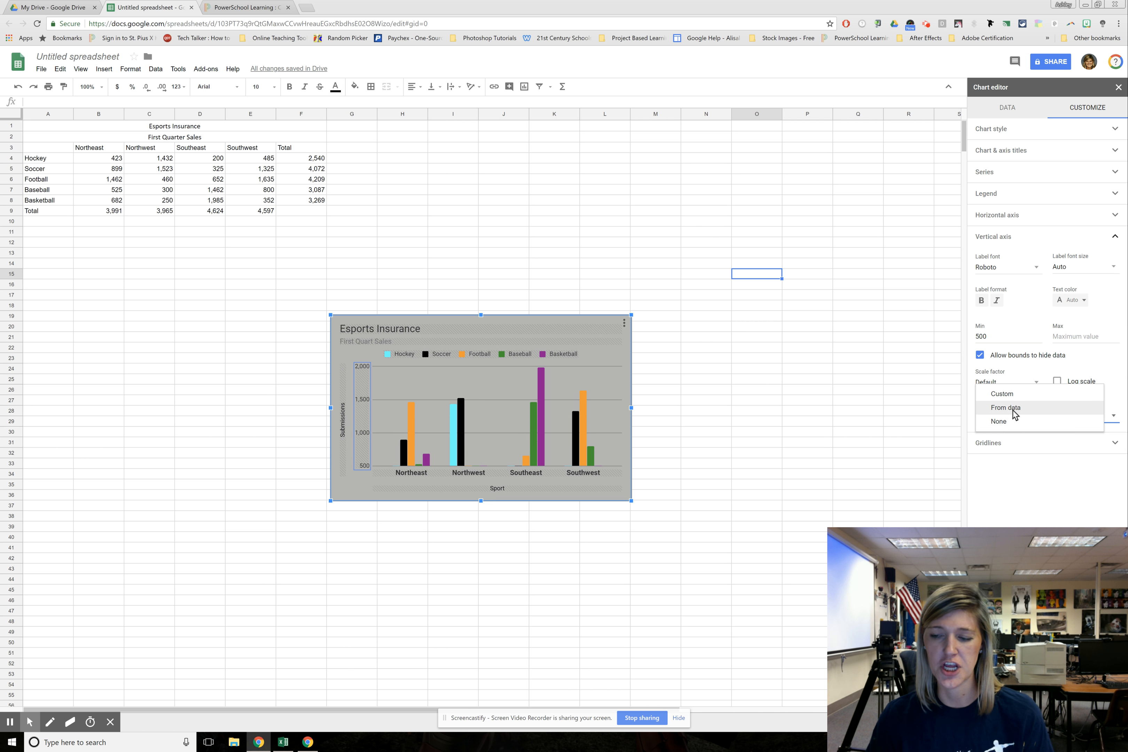
pyautogui.click(1023, 475)
pyautogui.click(1000, 444)
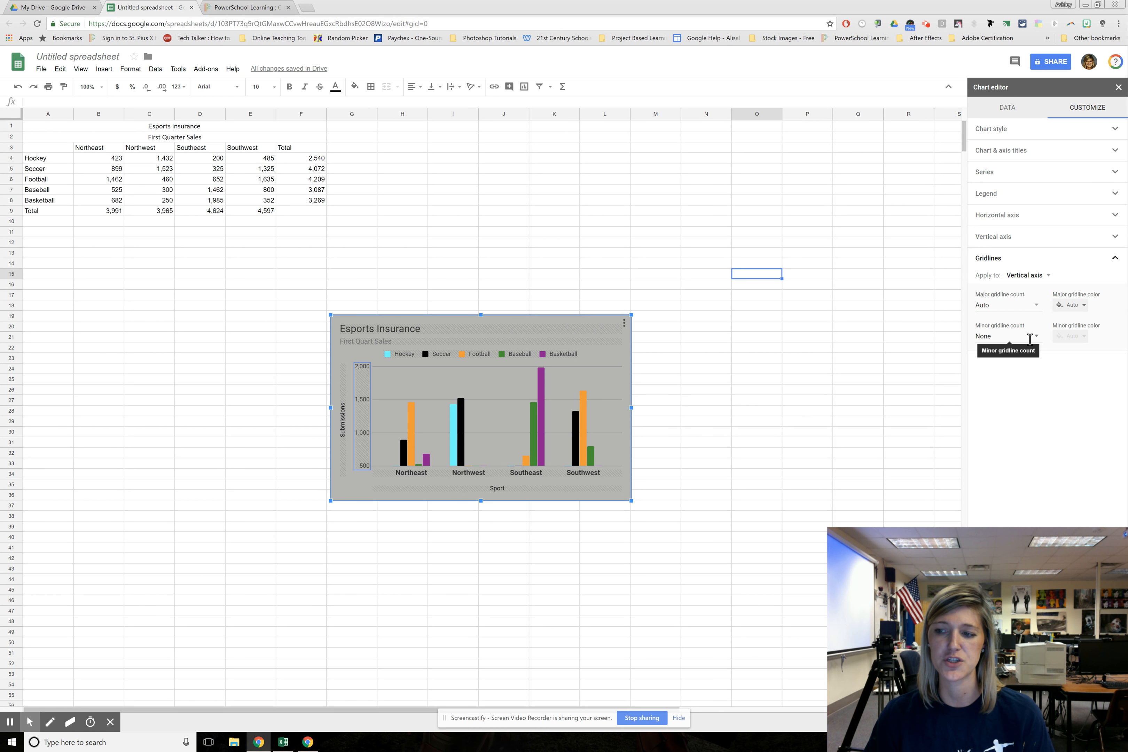
pyautogui.click(1117, 89)
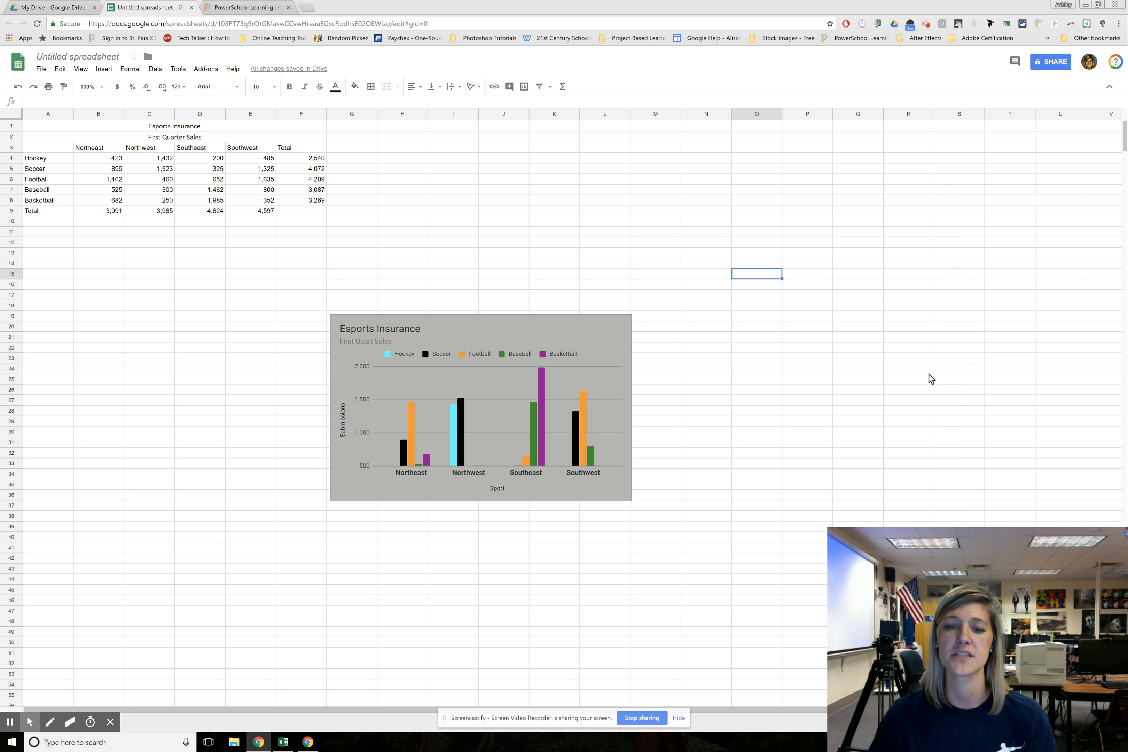
pyautogui.click(592, 336)
pyautogui.click(624, 323)
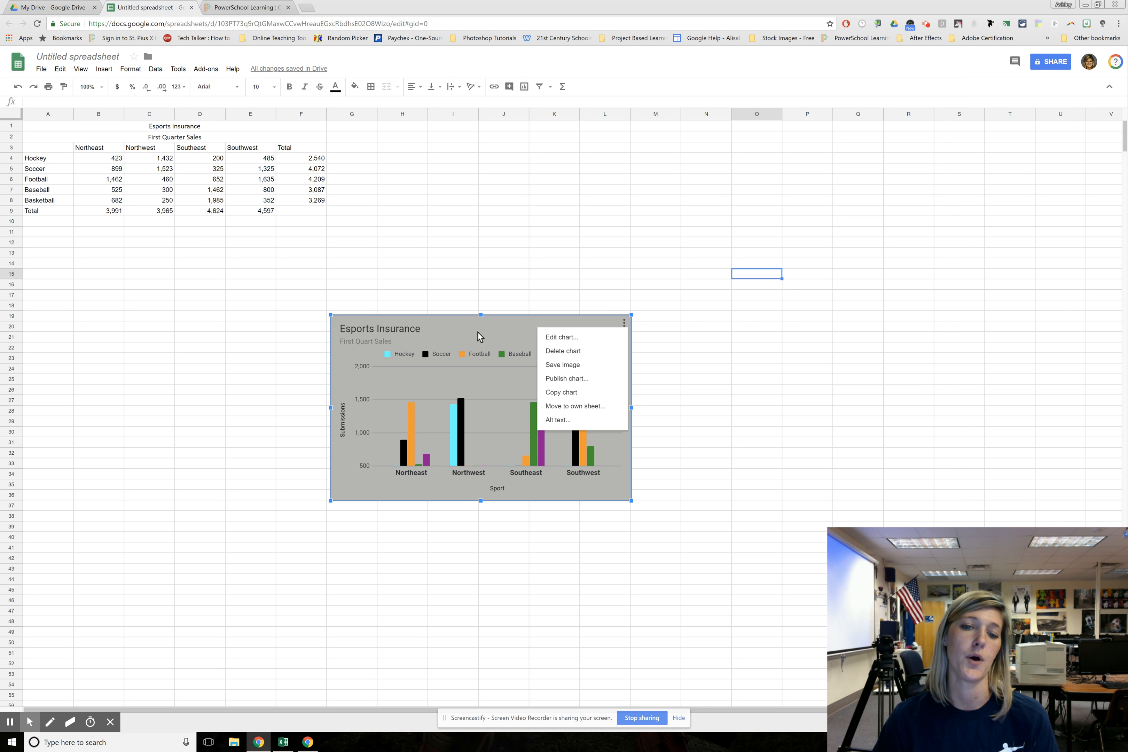
pyautogui.click(486, 333)
pyautogui.doubleClick(511, 334)
pyautogui.moveTo(510, 334)
pyautogui.mouseDown()
pyautogui.moveTo(332, 319)
pyautogui.moveTo(494, 327)
pyautogui.mouseUp()
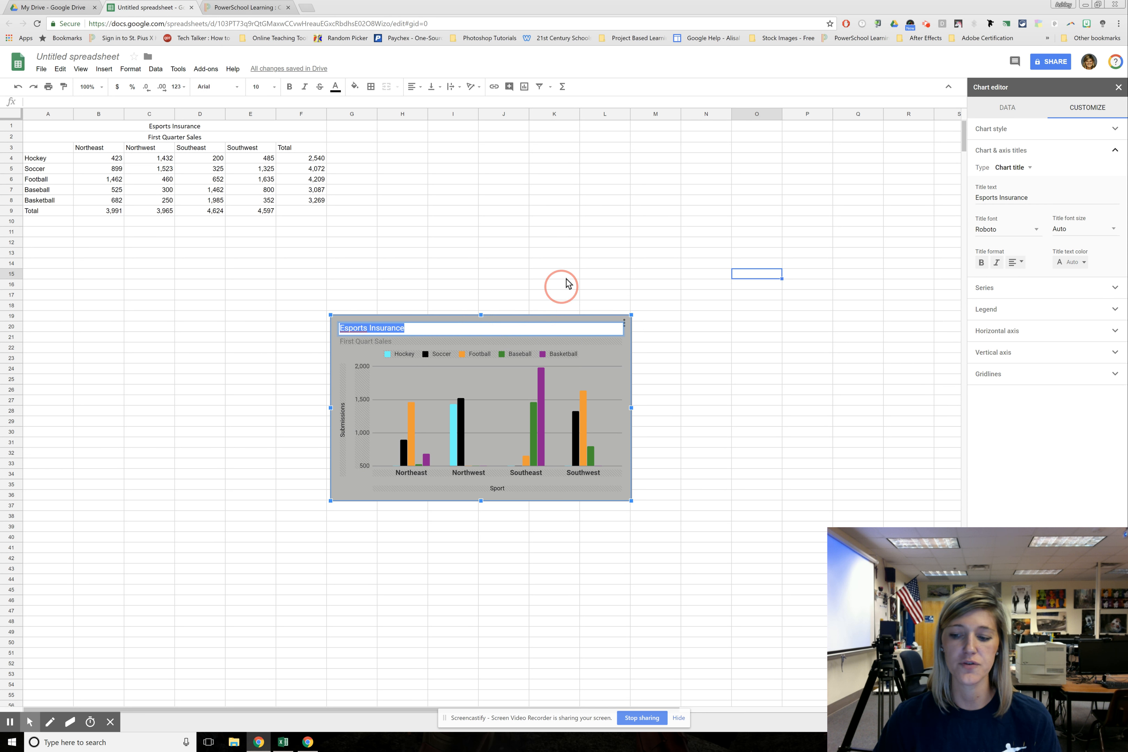
pyautogui.click(558, 274)
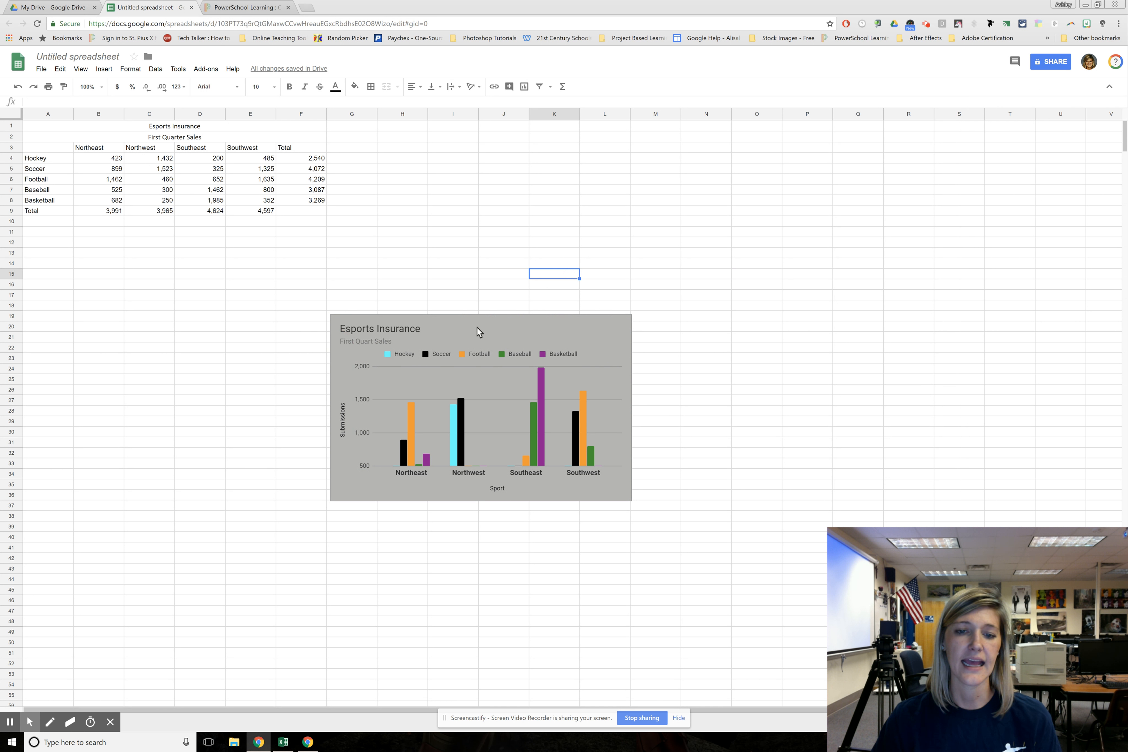
# Move the customized column chart to just below the sales table, and delete the stacked column chart that was underneath it
pyautogui.moveTo(614, 480); pyautogui.dragTo(325, 402)
pyautogui.click(625, 465)
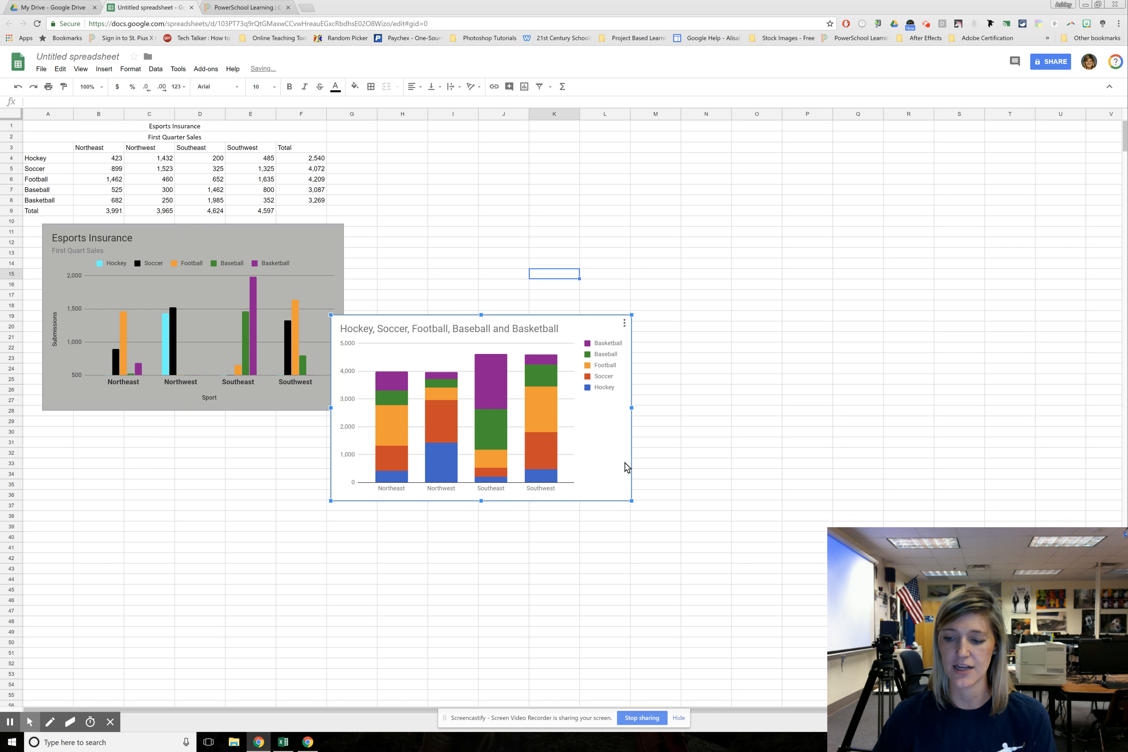
pyautogui.press('Delete')
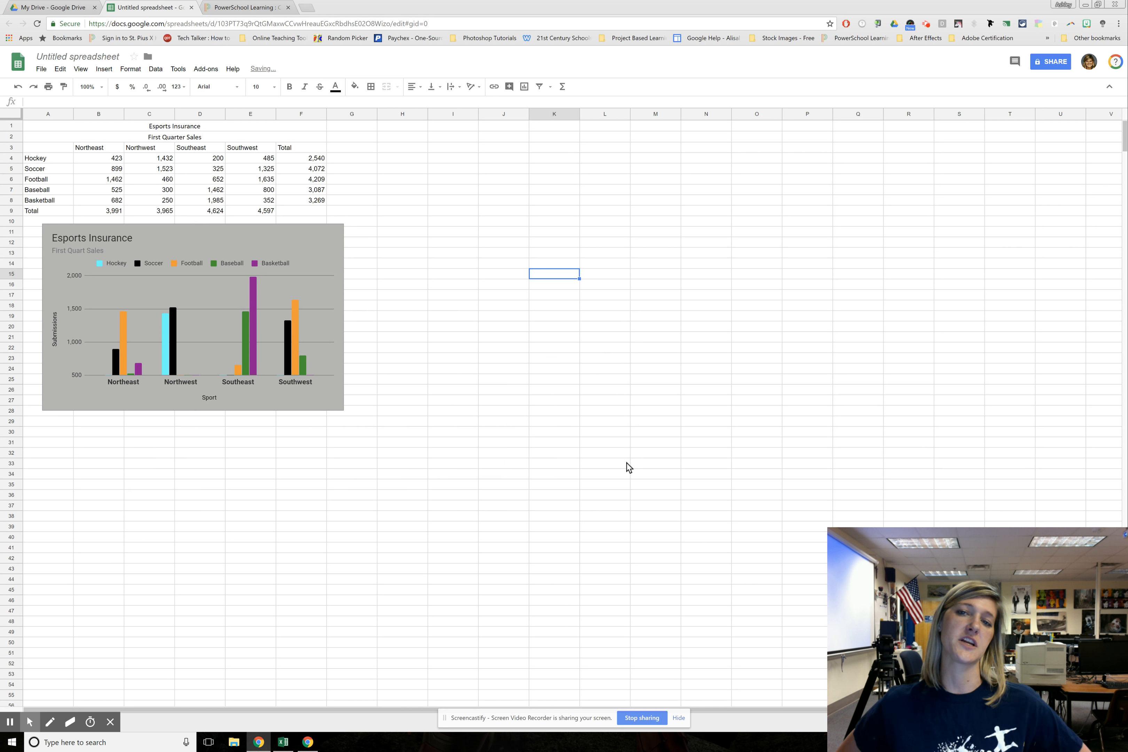